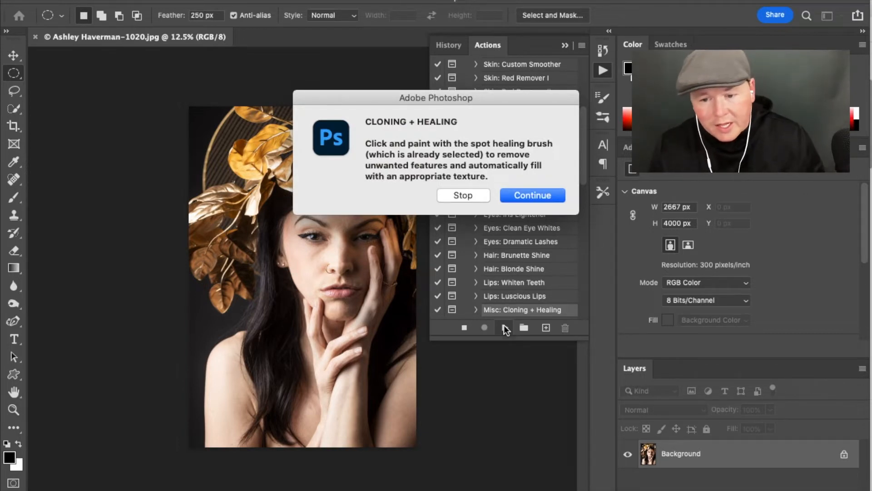
Continue the Cloning + Healing action on the portrait and set the spot healing brush size to 80 px
left_click(526, 194)
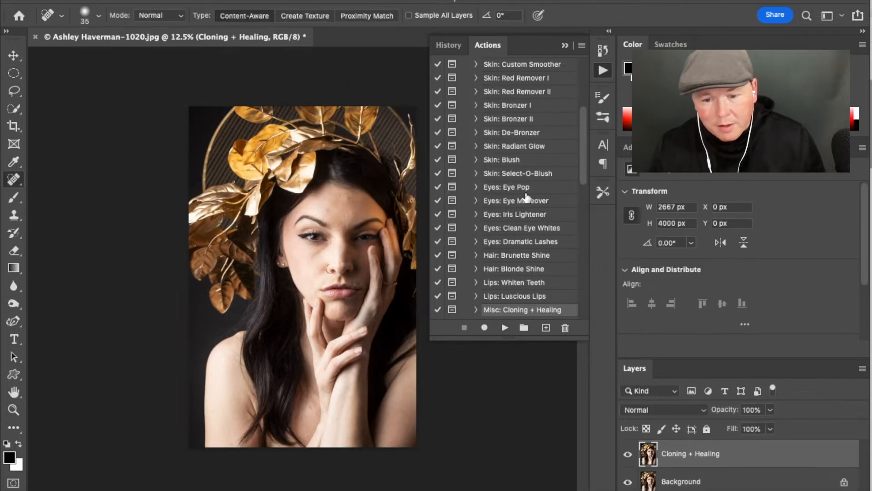
scroll(309, 245, "up", 10)
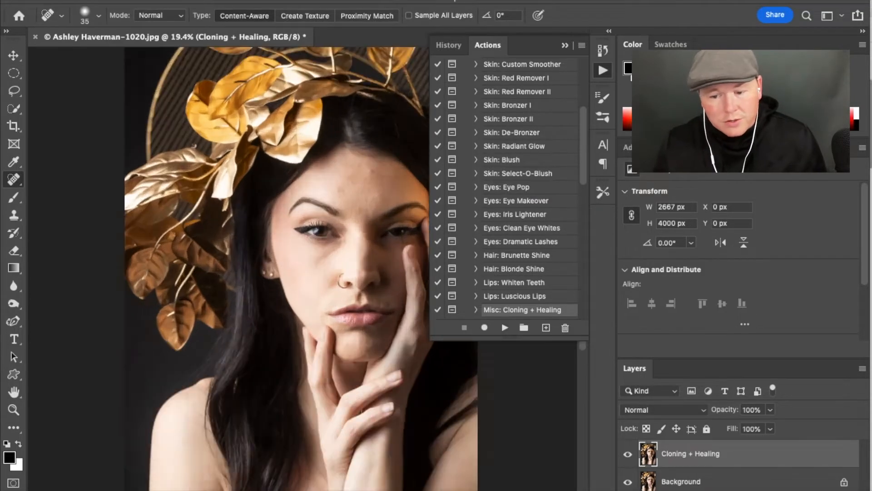
scroll(264, 280, "down", 4)
scroll(265, 281, "up", 2)
scroll(264, 280, "up", 2)
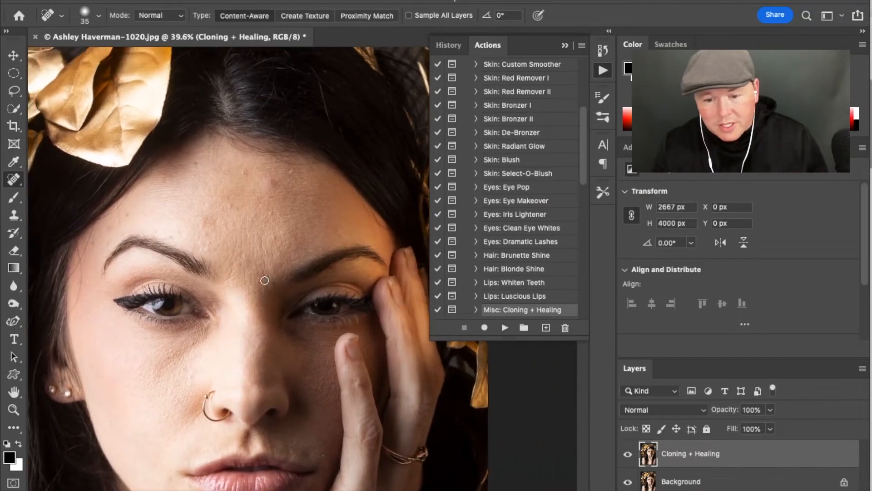
key("bracketright")
key("bracketright")
key("bracketright")
key("bracketright")
key("bracketright")
key("bracketleft")
key("bracketleft")
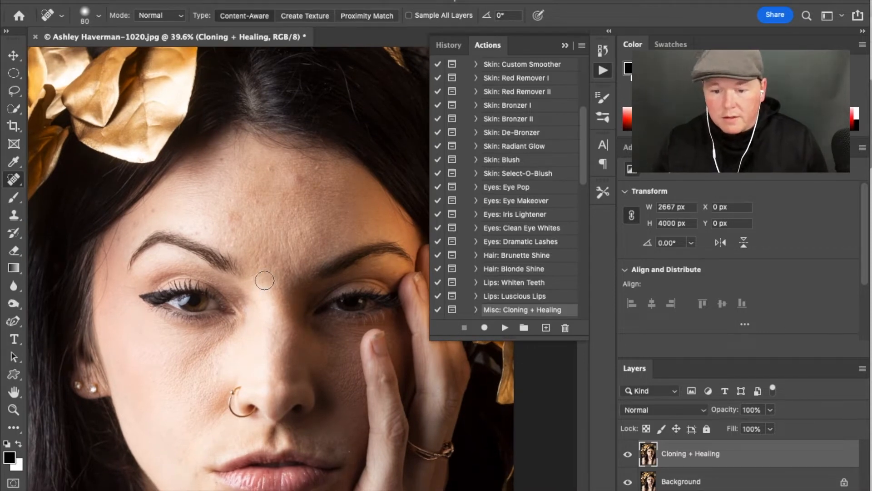
Heal the blemishes across the upper and middle forehead with the Spot Healing Brush
left_click(297, 177)
left_click(317, 165)
left_click(270, 166)
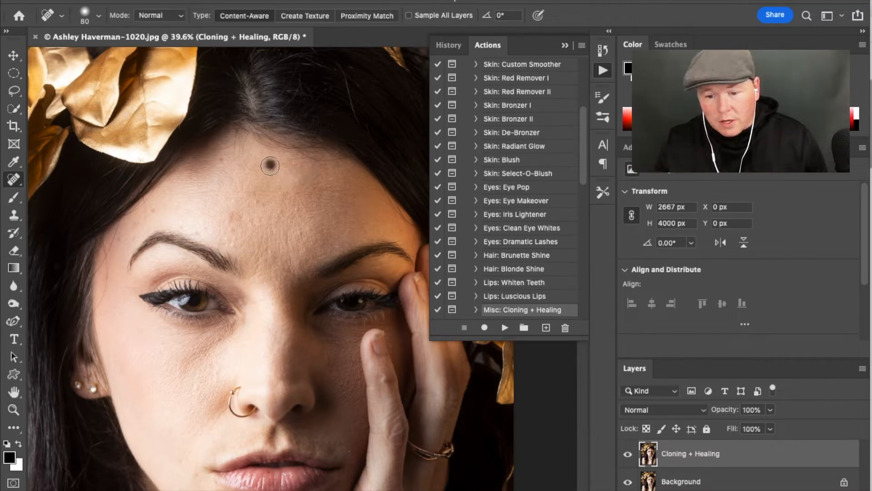
left_click_drag(233, 212, 237, 227)
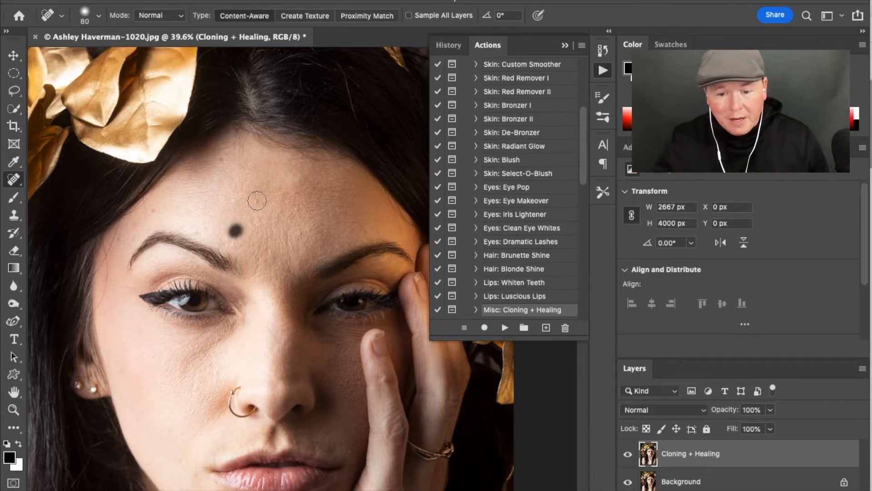
left_click(256, 202)
left_click(221, 160)
Heal the spots and stray hairs along the temple and hairline beside the eyebrow on the earring side
left_click(119, 238)
left_click(135, 222)
left_click(151, 212)
left_click(133, 236)
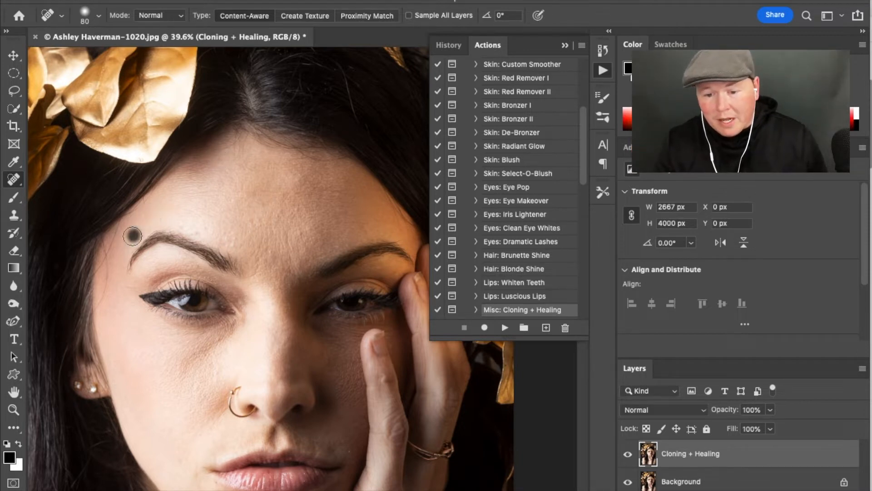
left_click_drag(103, 309, 107, 250)
left_click(115, 238)
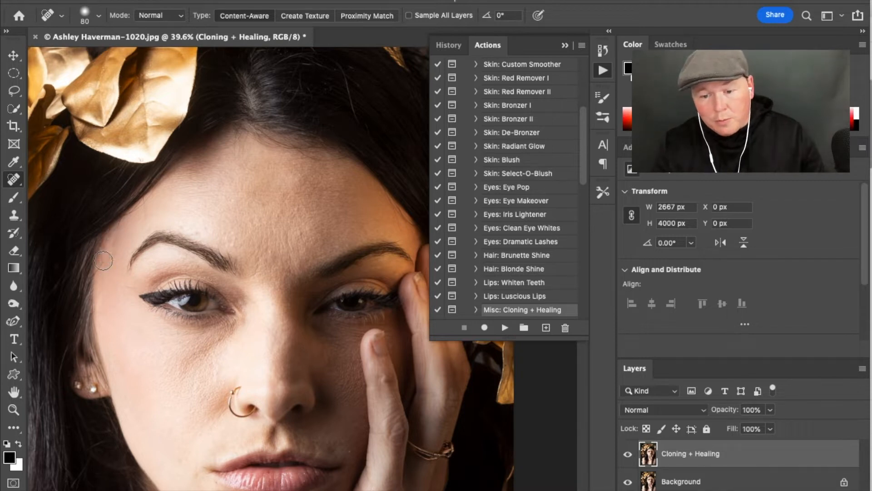
left_click(141, 206)
left_click(115, 238)
left_click(101, 262)
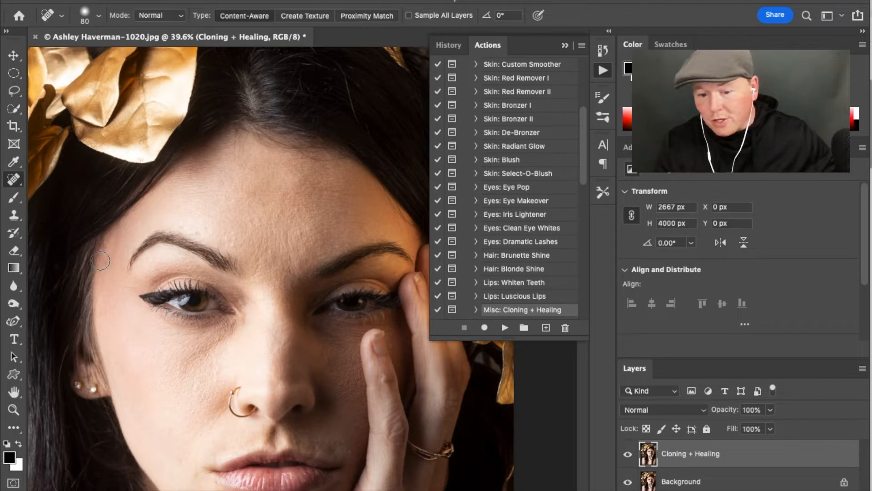
Heal the remaining spots on the mid-forehead and around both eyebrows, reducing the brush to 60 px for the finer spots
left_click(296, 209)
left_click(280, 211)
left_click(200, 228)
key("bracketleft")
key("bracketleft")
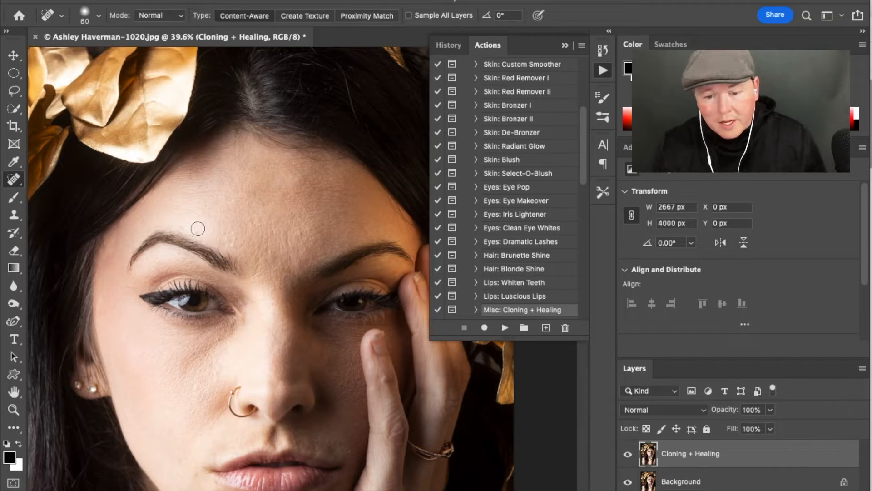
left_click(296, 192)
left_click(297, 263)
left_click(255, 270)
left_click(232, 242)
left_click(347, 242)
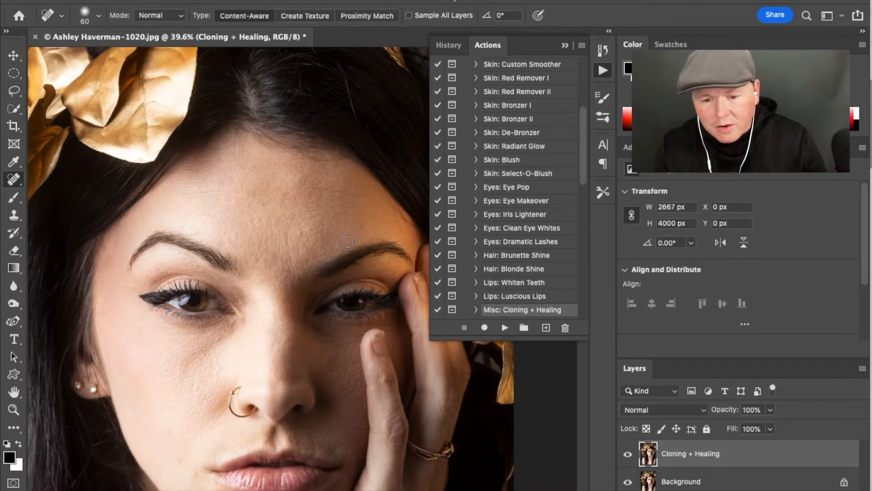
Heal the blemish on the chin and check the rest of the face for spots
scroll(347, 242, "down", 10)
left_click(197, 314)
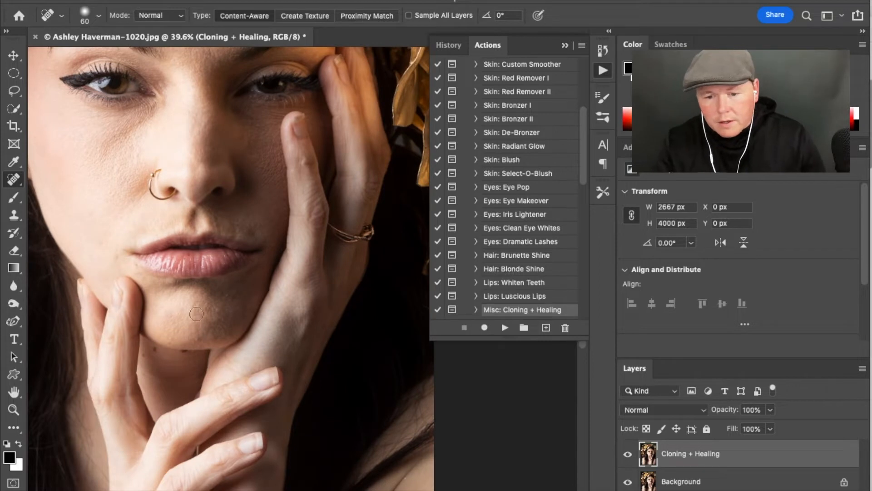
left_click_drag(175, 248, 238, 319)
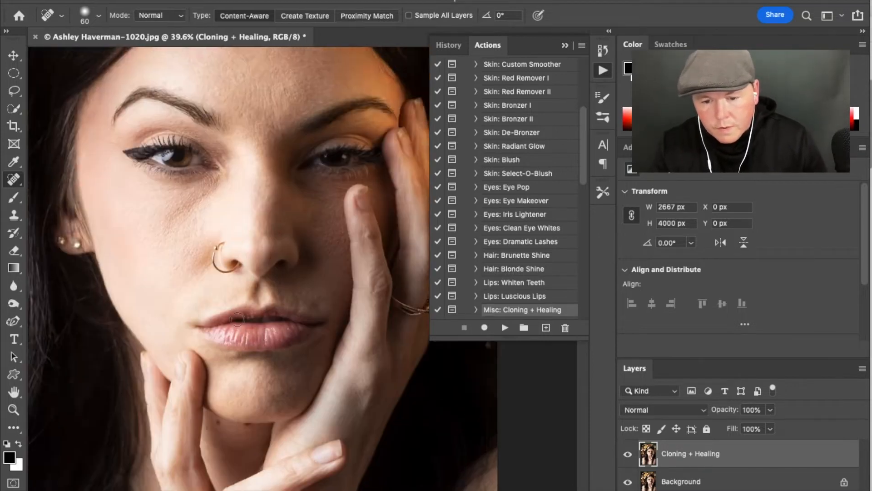
scroll(237, 319, "up", 8)
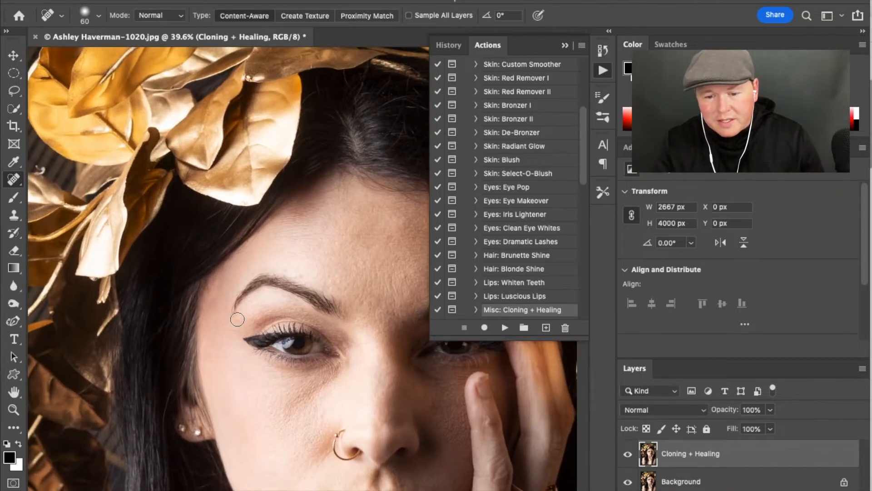
scroll(237, 320, "down", 5)
scroll(237, 319, "right", 5)
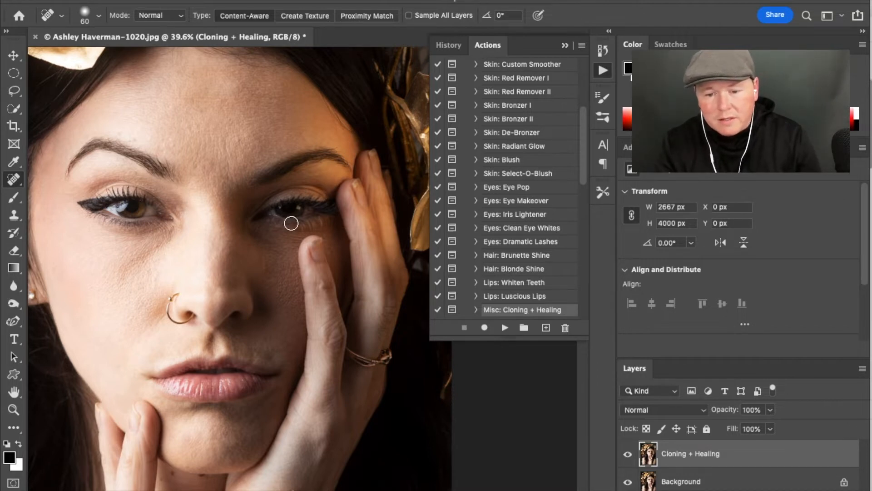
Run the Cloning + Healing action again to add a second healing layer for the body
scroll(292, 223, "down", 3)
scroll(291, 223, "down", 10)
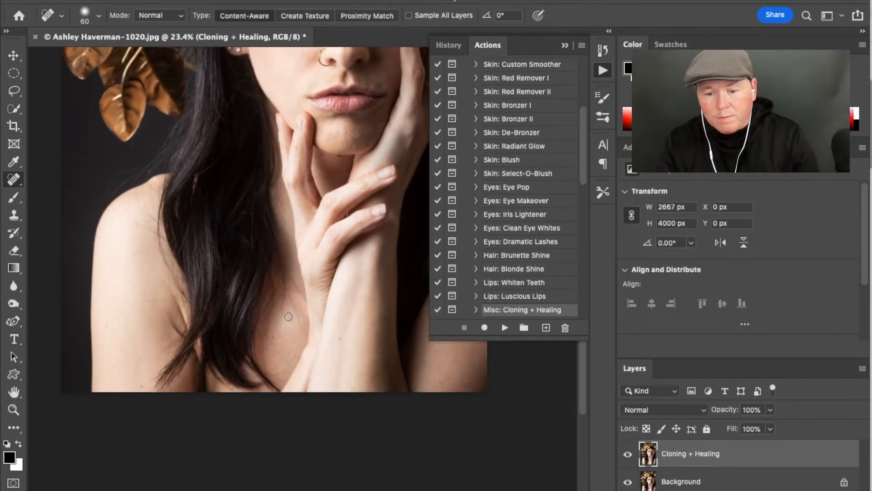
left_click(503, 329)
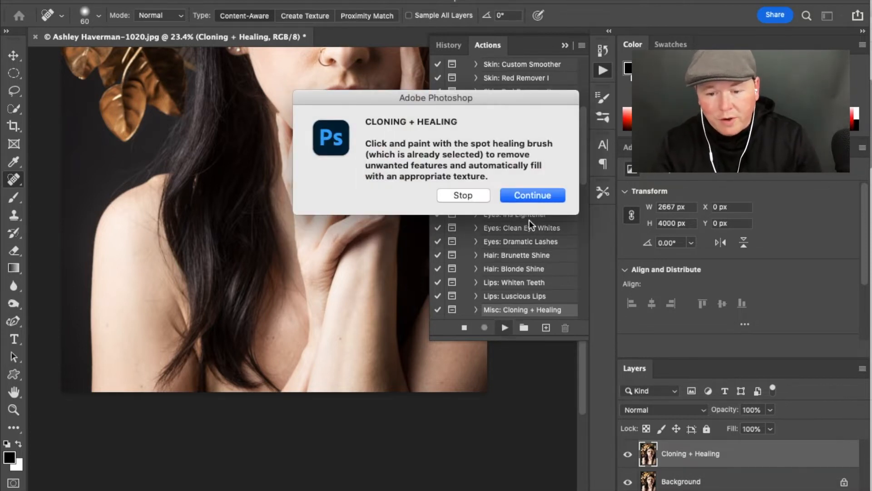
left_click(532, 194)
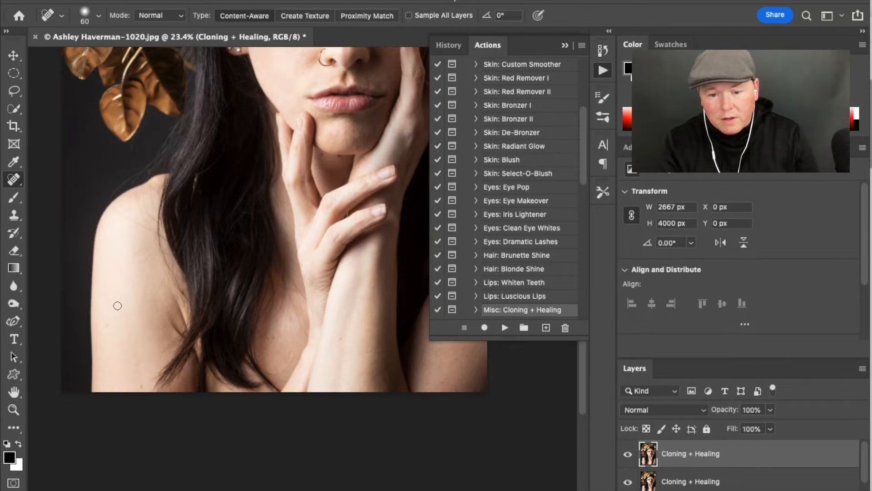
Heal the stray hairs and skin spots on the chest between the long hair and the forearm
scroll(324, 284, "up", 5)
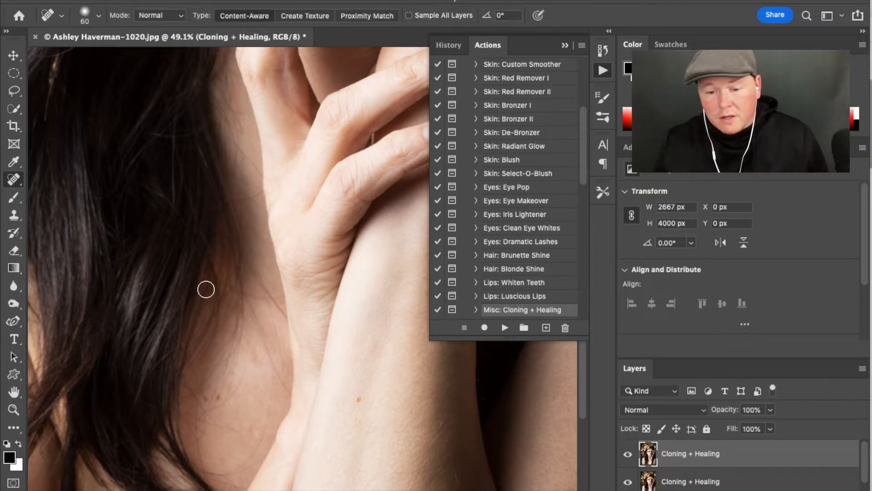
left_click_drag(287, 391, 255, 314)
left_click_drag(285, 373, 272, 313)
left_click_drag(216, 473, 250, 457)
left_click(230, 427)
left_click_drag(224, 403, 246, 364)
left_click_drag(273, 348, 271, 345)
Reduce the healing brush to 45 px and heal the fine stray hairs on the upper chest beside the wrist
scroll(254, 362, "down", 2)
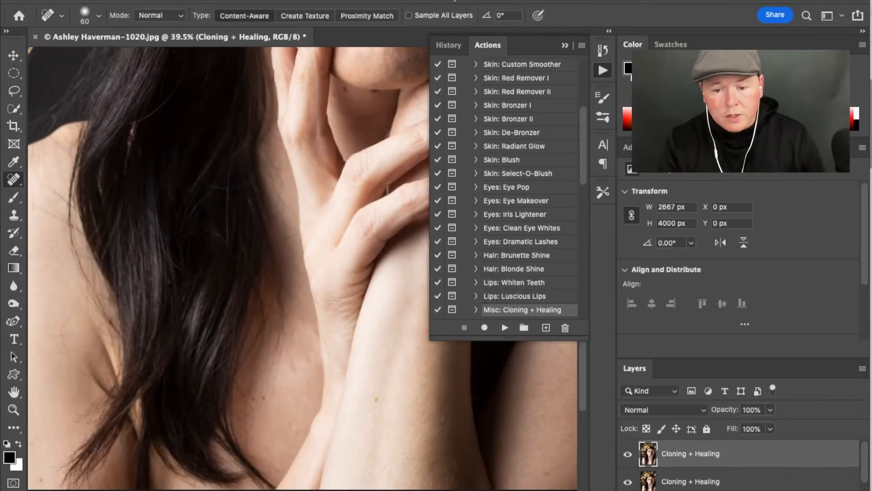
key("bracketleft")
key("bracketleft")
scroll(288, 237, "up", 5)
left_click_drag(393, 450, 380, 394)
left_click(409, 425)
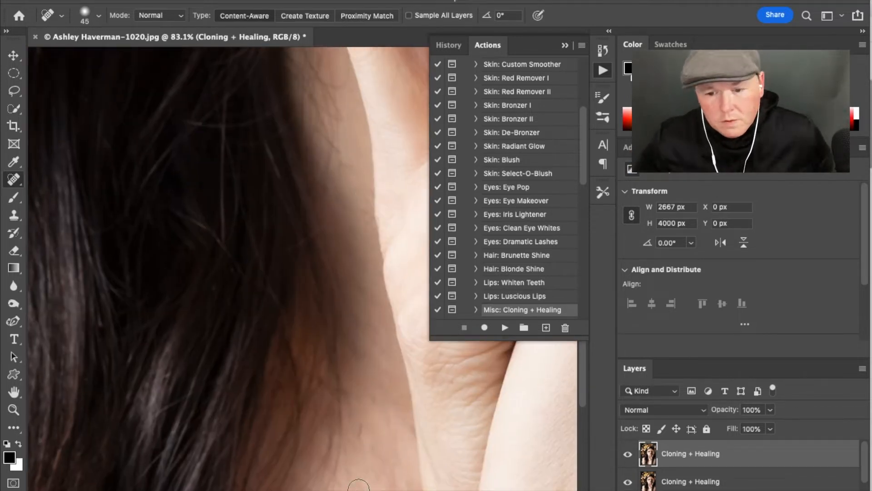
Heal the loose hairs crossing the neck between the long hair and the hand
scroll(367, 210, "up", 4)
scroll(367, 210, "right", 3)
scroll(367, 210, "left", 1)
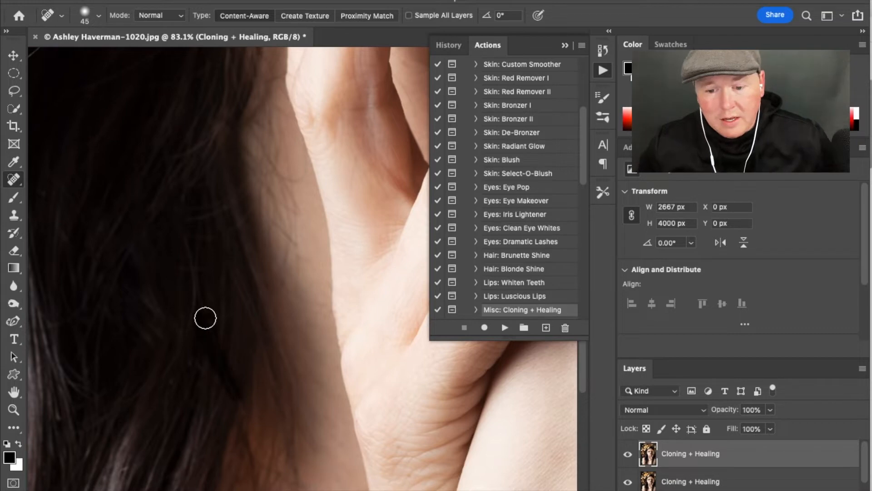
left_click_drag(292, 241, 268, 220)
left_click(297, 256)
mouse_move(294, 273)
left_mouse_down()
mouse_move(292, 221)
mouse_move(286, 233)
left_mouse_up()
left_click_drag(295, 202, 266, 156)
mouse_move(297, 182)
left_mouse_down()
mouse_move(284, 178)
mouse_move(301, 159)
left_mouse_up()
left_click_drag(351, 204, 351, 158)
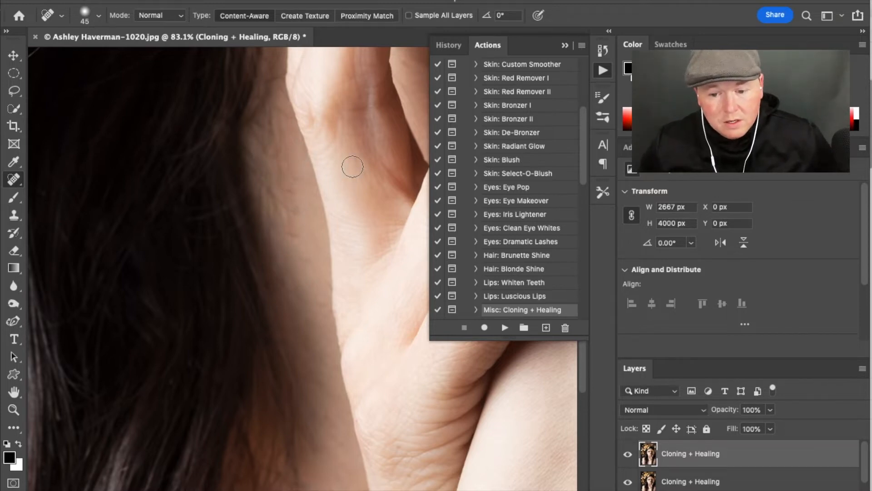
Paint out the remaining wisps on the neck and along the upper edge of the hair
mouse_move(282, 237)
left_mouse_down()
mouse_move(282, 178)
mouse_move(299, 245)
mouse_move(309, 250)
mouse_move(300, 235)
left_mouse_up()
mouse_move(291, 174)
left_mouse_down()
mouse_move(269, 180)
mouse_move(279, 185)
mouse_move(268, 141)
mouse_move(275, 131)
mouse_move(275, 210)
left_mouse_up()
mouse_move(278, 122)
left_mouse_down()
mouse_move(291, 173)
mouse_move(270, 171)
left_mouse_up()
left_click_drag(270, 113, 271, 141)
left_click_drag(277, 110, 288, 117)
mouse_move(261, 143)
left_mouse_down()
mouse_move(259, 130)
mouse_move(272, 131)
left_mouse_up()
left_click_drag(260, 208, 260, 145)
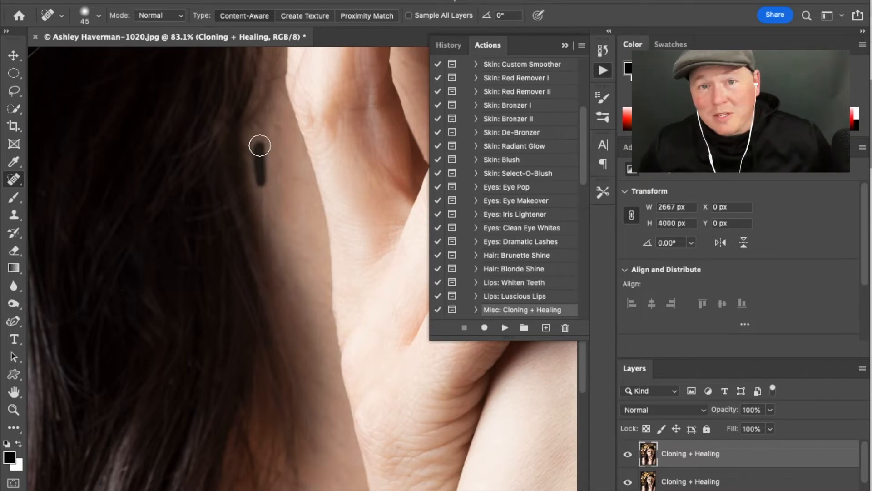
Clean up the hair's edge along the neck and down toward the upper chest with short healing strokes
left_click_drag(270, 250, 251, 167)
left_click_drag(258, 207, 255, 194)
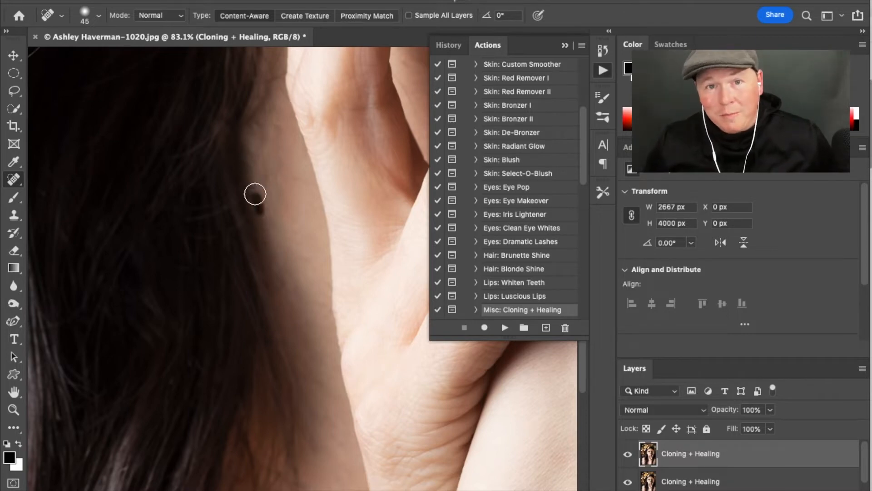
left_click_drag(272, 222, 267, 197)
left_click(274, 126)
left_click_drag(272, 75, 262, 94)
scroll(401, 282, "down", 10)
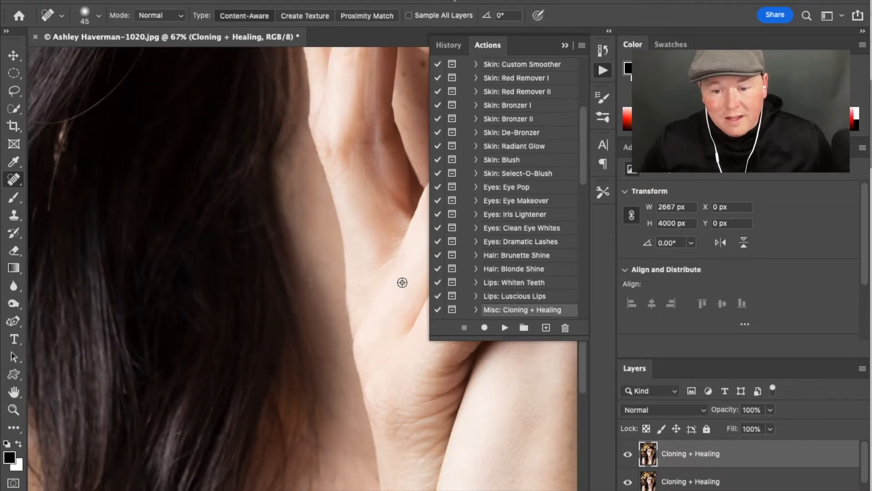
left_click_drag(362, 388, 362, 366)
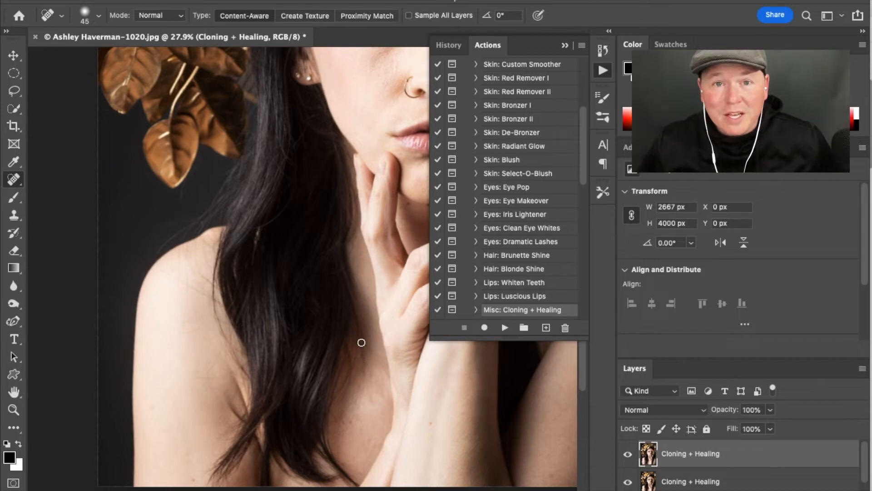
left_click_drag(358, 400, 361, 378)
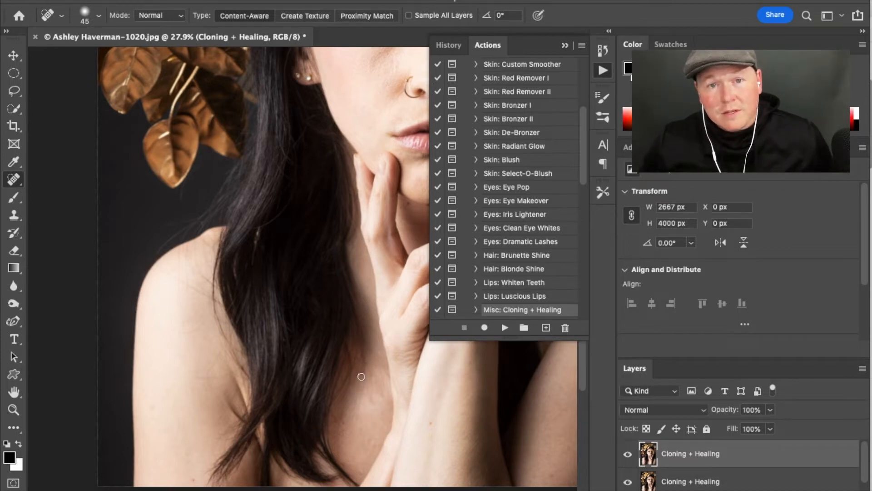
Switch to the Patch Tool and patch an uneven area of the upper chest with nearby clean skin
right_click(13, 179)
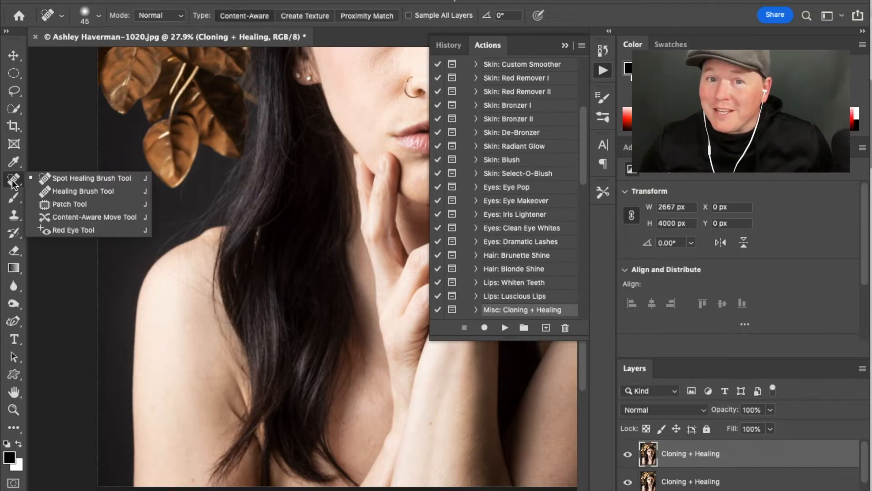
left_click(41, 203)
scroll(309, 331, "up", 3)
scroll(309, 331, "down", 5)
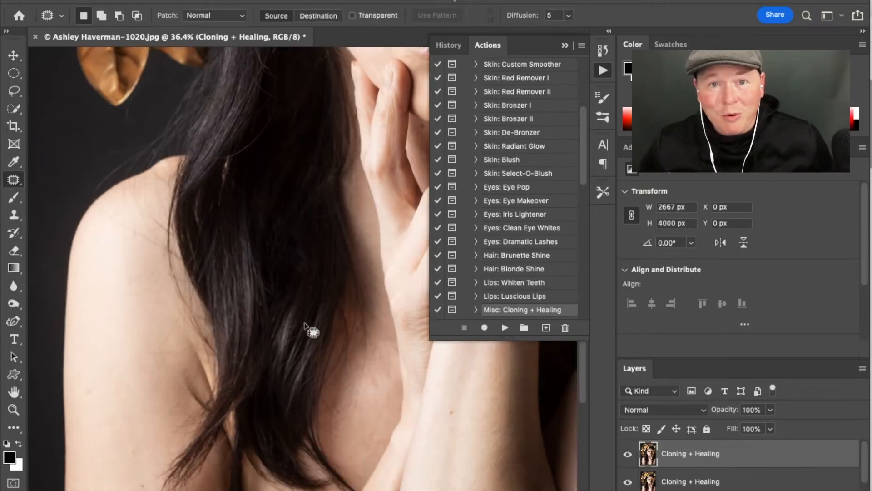
scroll(309, 330, "up", 1)
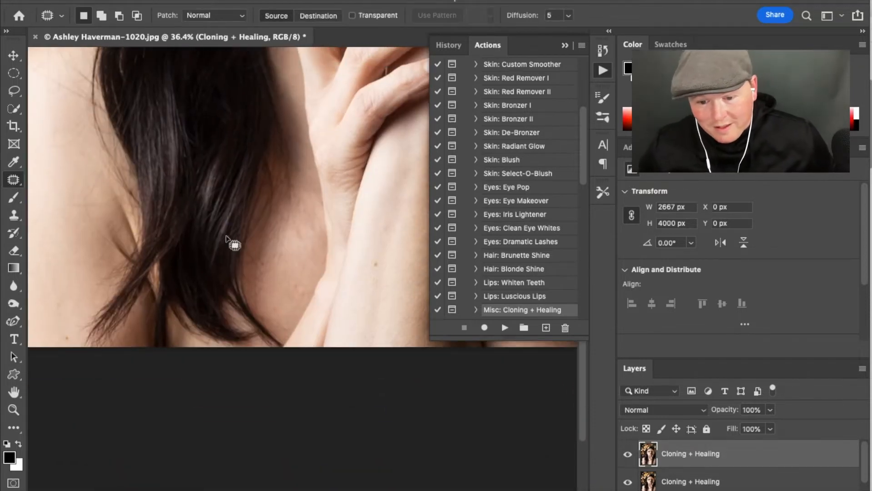
scroll(230, 228, "up", 1)
mouse_move(331, 214)
left_mouse_down()
mouse_move(329, 261)
mouse_move(349, 241)
mouse_move(347, 210)
left_mouse_up()
left_click_drag(331, 260, 307, 309)
key("ctrl+d")
Patch the remaining hair marks on the upper chest and lower neck beside the wrist, clearing the selection after each patch
mouse_move(348, 272)
left_mouse_down()
mouse_move(341, 235)
mouse_move(335, 288)
left_mouse_up()
key("ctrl+d")
scroll(318, 355, "up", 5)
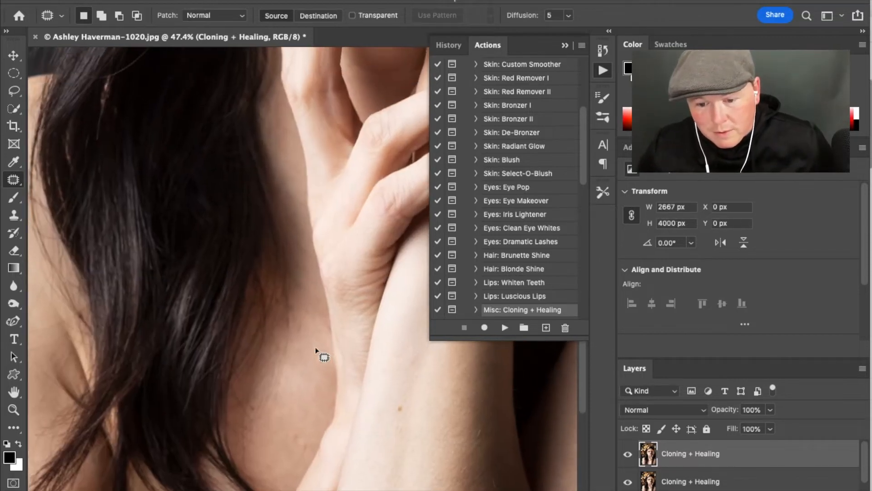
left_click_drag(304, 338, 304, 366)
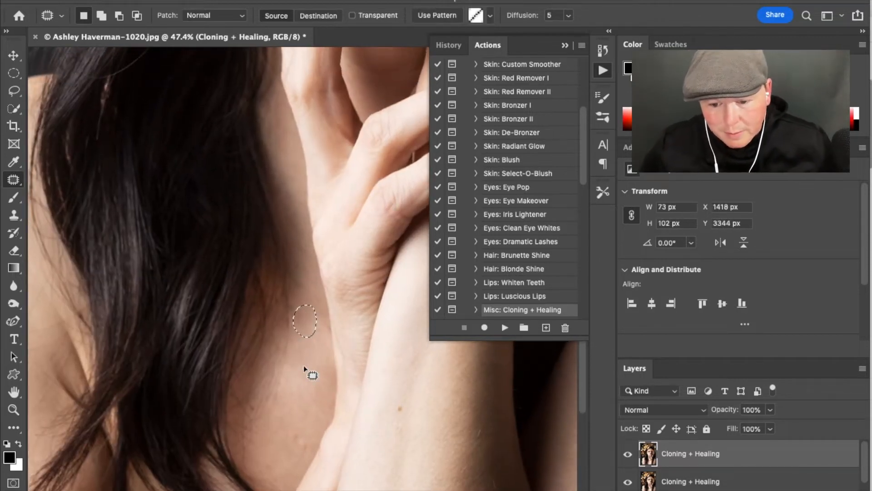
key("ctrl+d")
mouse_move(298, 237)
left_mouse_down()
mouse_move(293, 286)
mouse_move(310, 293)
mouse_move(304, 246)
left_mouse_up()
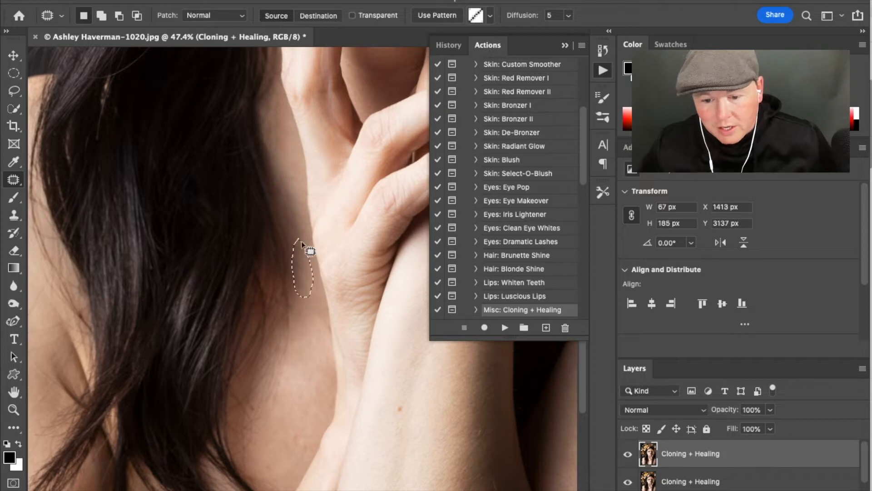
key("ctrl+d")
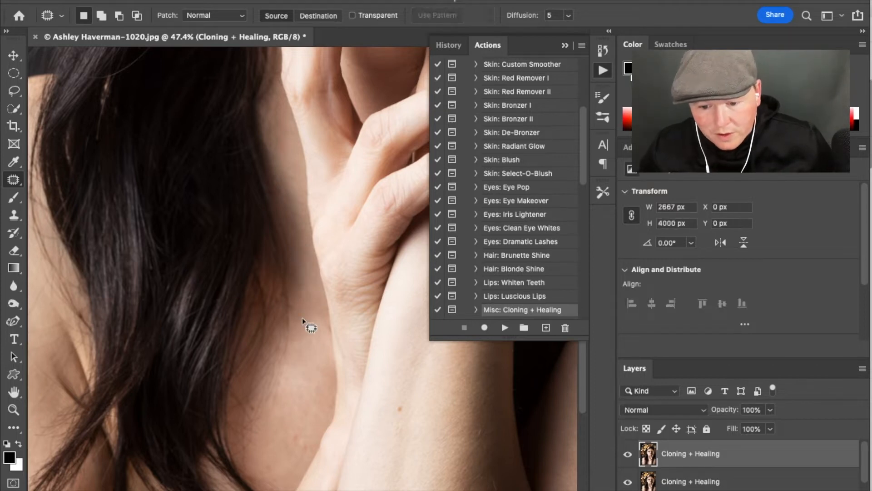
Patch the stray hairs on the strip of neck between the dark hair and the fingers, clearing the selection after each round
mouse_move(276, 113)
left_mouse_down()
mouse_move(273, 155)
mouse_move(293, 139)
mouse_move(283, 161)
left_mouse_up()
left_click_drag(284, 175, 301, 229)
key("ctrl+d")
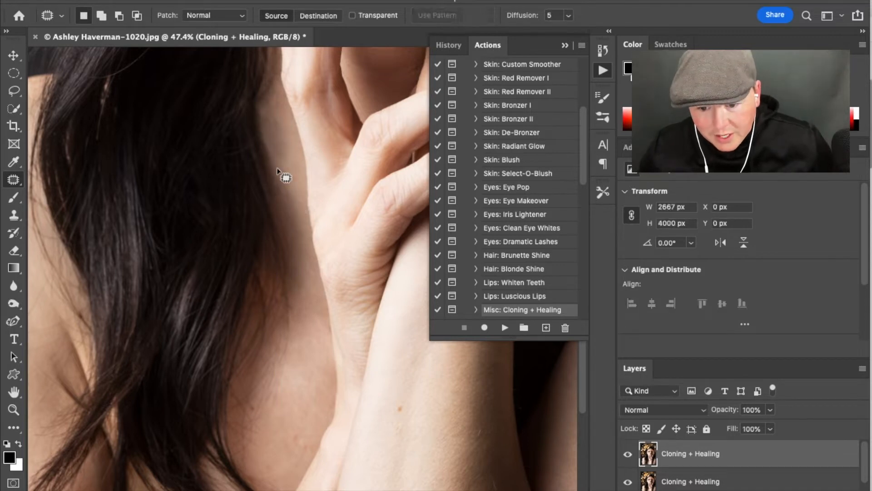
mouse_move(268, 99)
left_mouse_down()
mouse_move(281, 135)
mouse_move(275, 100)
left_mouse_up()
mouse_move(279, 117)
left_mouse_down()
mouse_move(276, 140)
mouse_move(293, 146)
left_mouse_up()
mouse_move(286, 141)
left_mouse_down()
mouse_move(292, 201)
mouse_move(277, 127)
mouse_move(302, 239)
left_mouse_up()
key("super+d")
key("super+d")
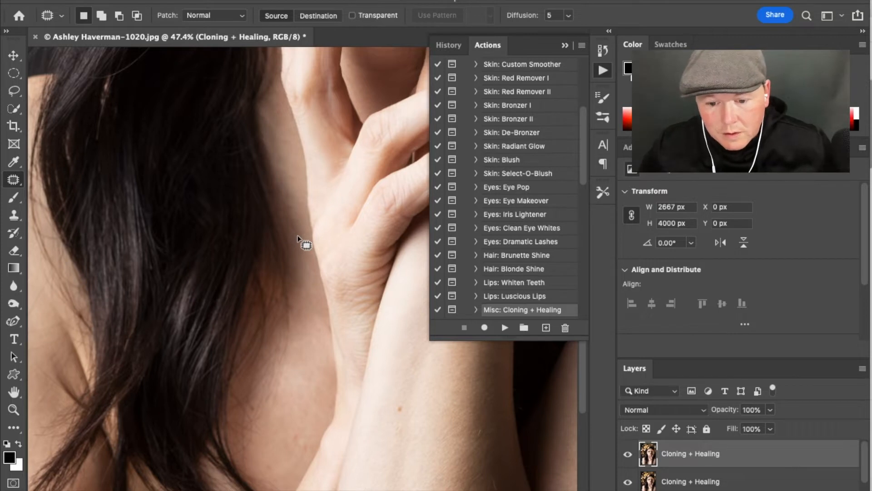
Patch a mark on the lower chest and the remaining hair edge high on the neck, deselecting after each patch
mouse_move(290, 449)
left_mouse_down()
mouse_move(301, 429)
mouse_move(279, 437)
left_mouse_up()
key("super+d")
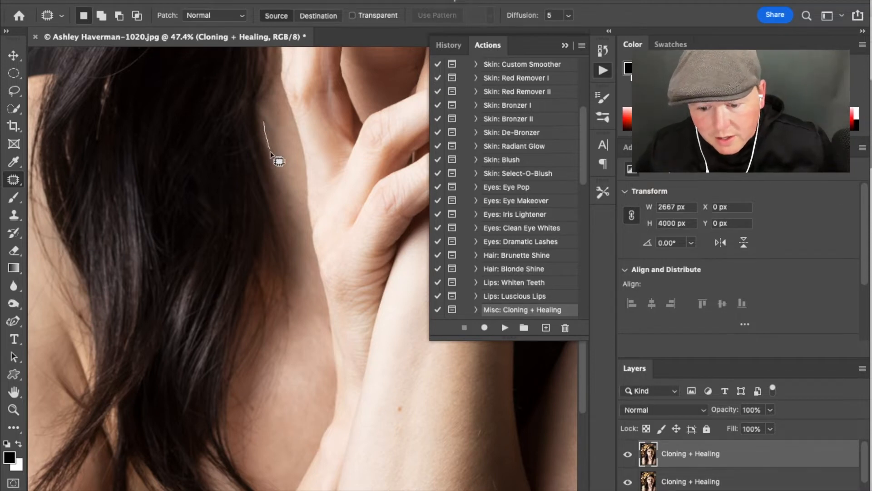
left_click_drag(276, 155, 279, 129)
key("super+d")
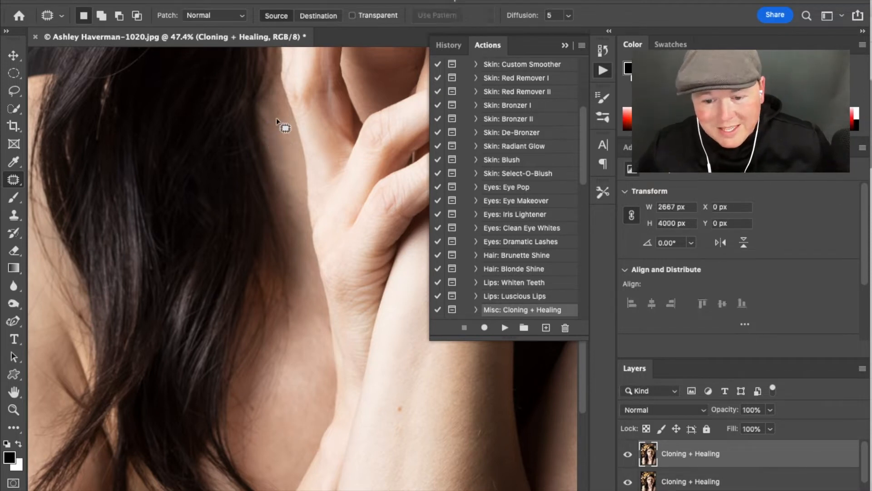
Switch to the Spot Healing Brush and paint out the fine hairs on the chest between the hair and the wrist
right_click(13, 180)
left_click(64, 178)
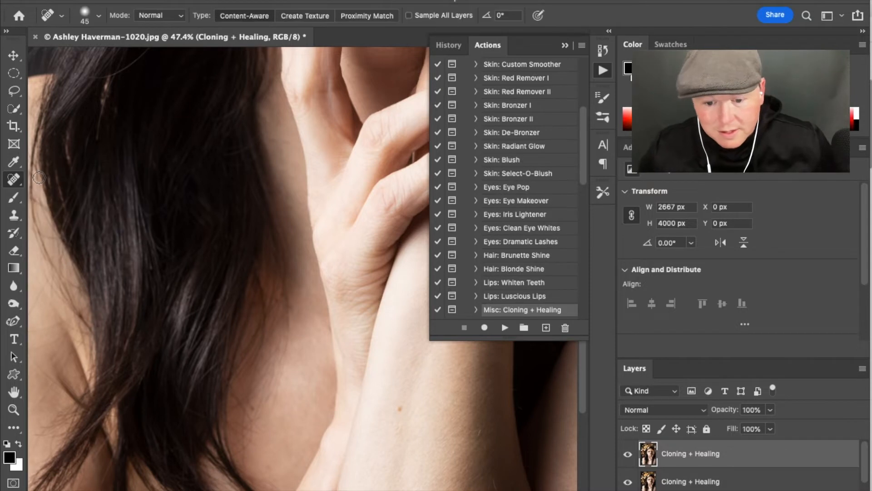
left_click_drag(273, 401, 287, 302)
left_click_drag(277, 350, 262, 366)
left_click_drag(282, 326, 271, 384)
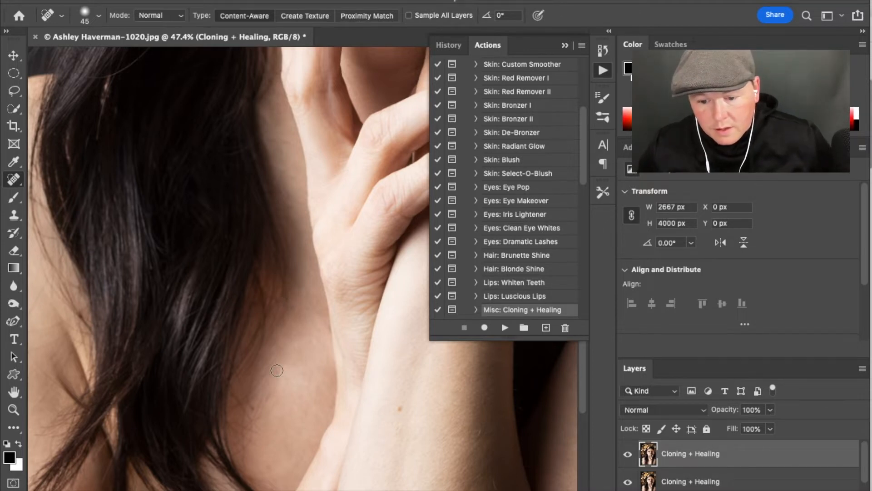
mouse_move(256, 412)
left_mouse_down()
mouse_move(261, 395)
mouse_move(244, 399)
mouse_move(266, 378)
mouse_move(238, 395)
left_mouse_up()
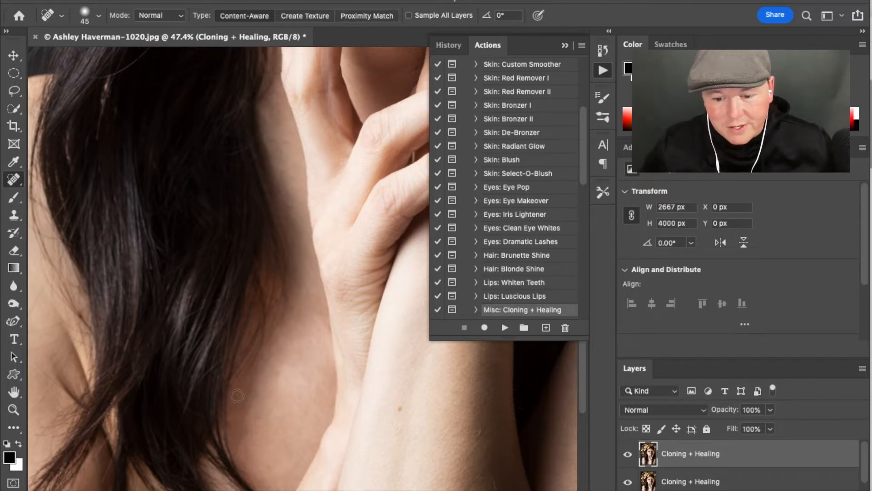
Heal the wisps and skin marks along the hair's edge down to the lower chest with short strokes
left_click_drag(242, 441, 245, 411)
left_click_drag(237, 446, 239, 430)
left_click_drag(266, 466, 244, 472)
mouse_move(248, 389)
left_mouse_down()
mouse_move(256, 370)
mouse_move(243, 369)
left_mouse_up()
mouse_move(278, 321)
left_mouse_down()
mouse_move(255, 350)
mouse_move(274, 378)
left_mouse_up()
left_click(254, 367)
Switch to the Patch Tool and patch the uneven chest skin beside the hair's edge, deselecting after each patch
left_click(13, 180)
left_click(42, 203)
mouse_move(244, 372)
left_mouse_down()
mouse_move(256, 371)
mouse_move(250, 366)
left_mouse_up()
left_click_drag(247, 398, 262, 450)
key("super+d")
mouse_move(267, 337)
left_mouse_down()
mouse_move(285, 367)
mouse_move(283, 334)
mouse_move(306, 378)
left_mouse_up()
key("super+d")
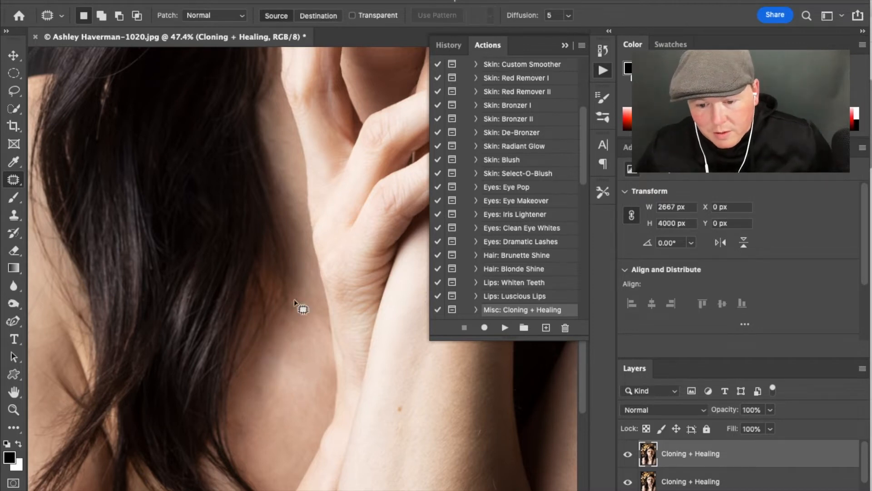
Patch the remaining blotches on the mid and lower chest and beside the wrist with clean skin, deselecting after each patch
mouse_move(283, 337)
left_mouse_down()
mouse_move(293, 380)
mouse_move(283, 338)
left_mouse_up()
mouse_move(277, 373)
left_mouse_down()
mouse_move(283, 436)
mouse_move(233, 415)
left_mouse_up()
key("super+d")
mouse_move(241, 427)
left_mouse_down()
mouse_move(268, 421)
mouse_move(266, 414)
left_mouse_up()
key("super+d")
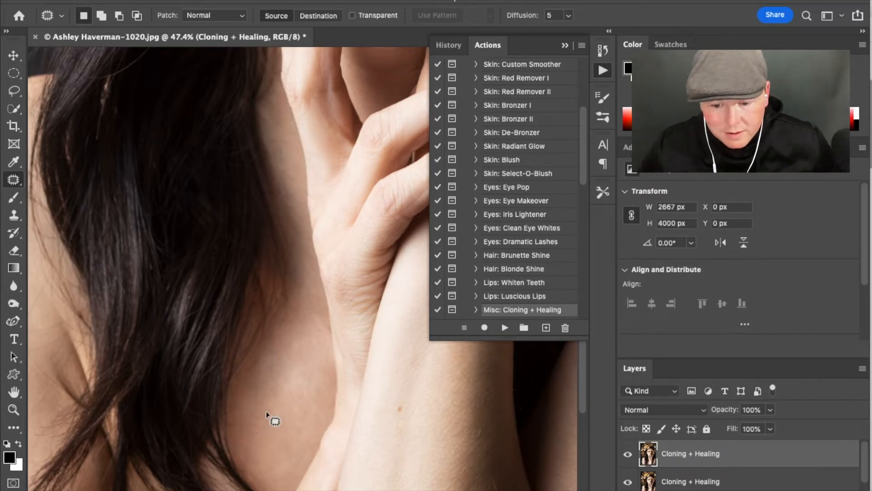
left_click_drag(289, 290, 291, 291)
left_click_drag(293, 306, 295, 341)
key("super+d")
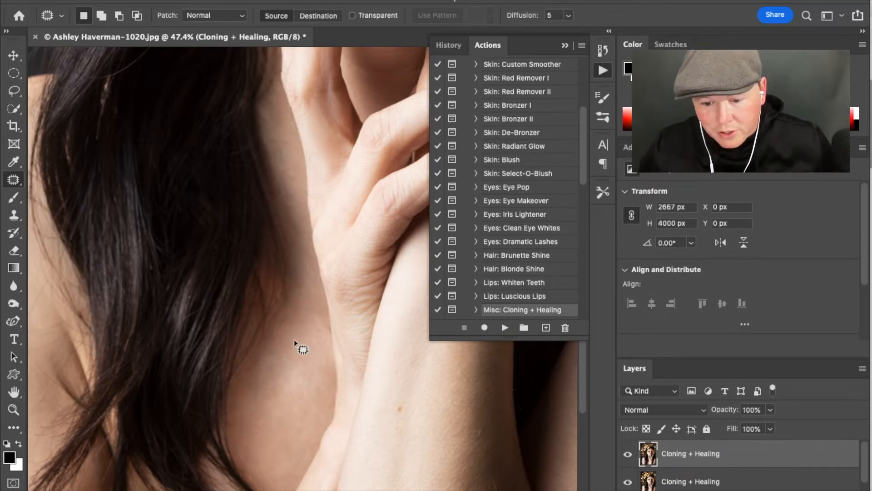
Switch to the Spot Healing Brush and remove the loose curved strand and the light gap in the dark hair beside the shoulder
scroll(329, 305, "down", 5)
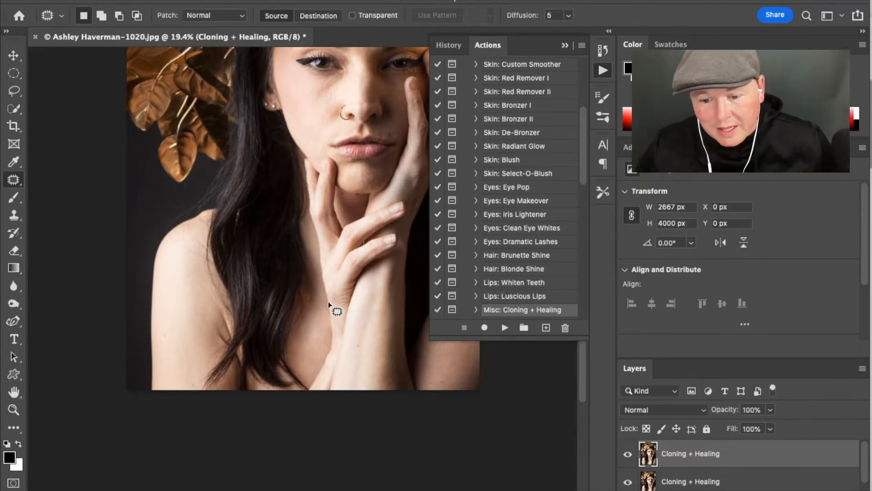
scroll(282, 246, "up", 5)
scroll(282, 246, "left", 5)
scroll(282, 245, "right", 2)
right_click(14, 180)
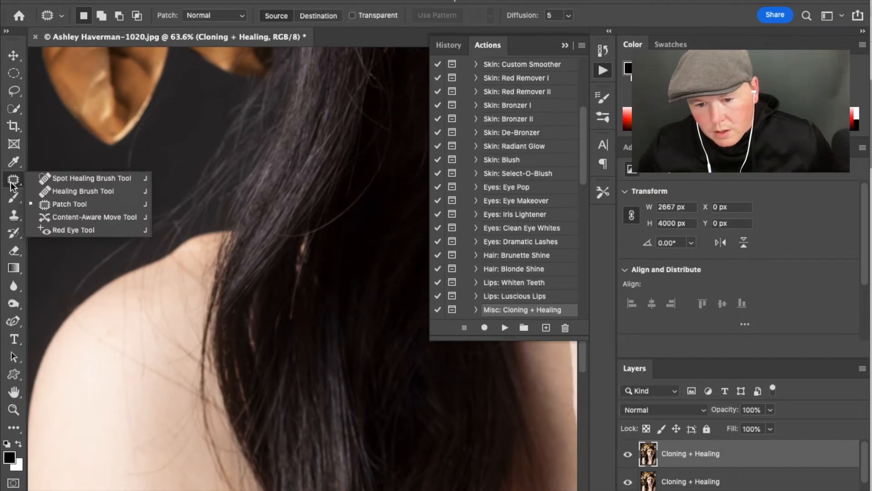
left_click(41, 178)
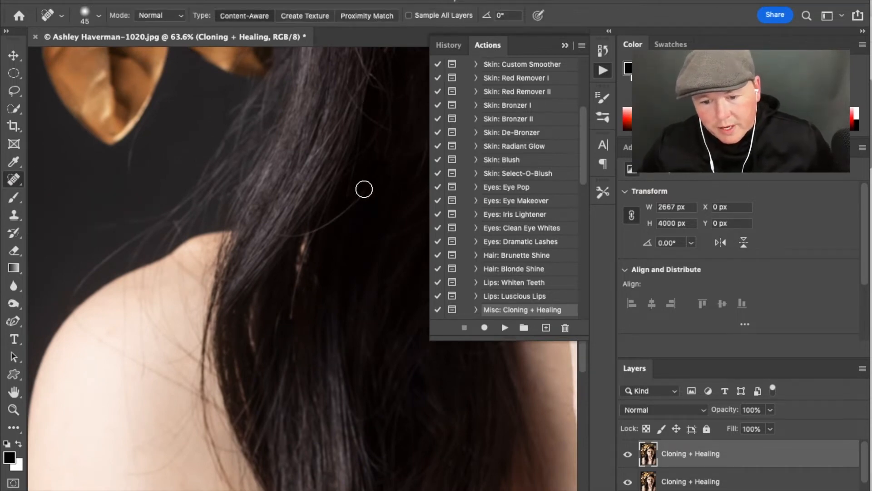
left_click_drag(311, 230, 273, 239)
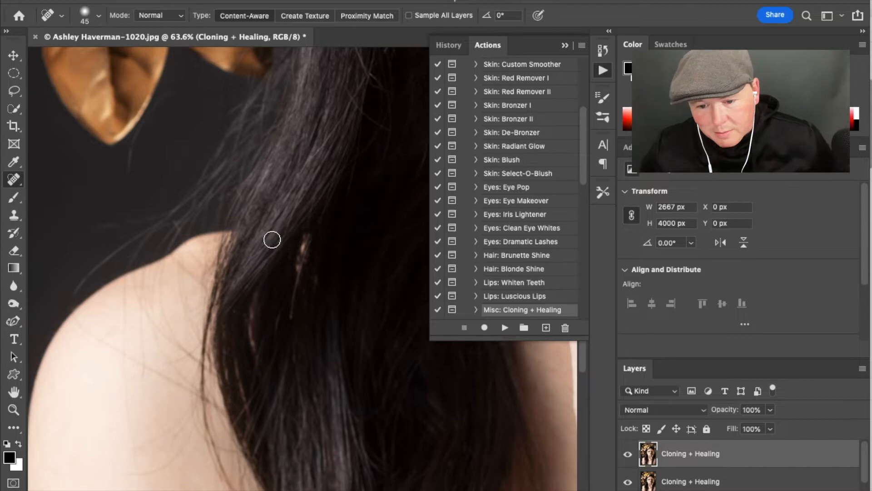
left_click_drag(290, 306, 314, 225)
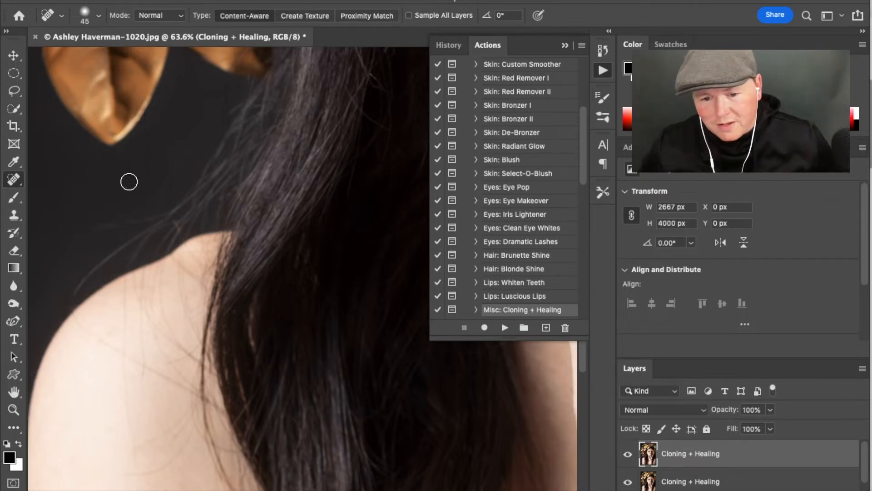
Paint out the flyaway hairs against the dark background between the gold leaf and the shoulder
mouse_move(236, 105)
left_mouse_down()
mouse_move(208, 126)
mouse_move(160, 205)
left_mouse_up()
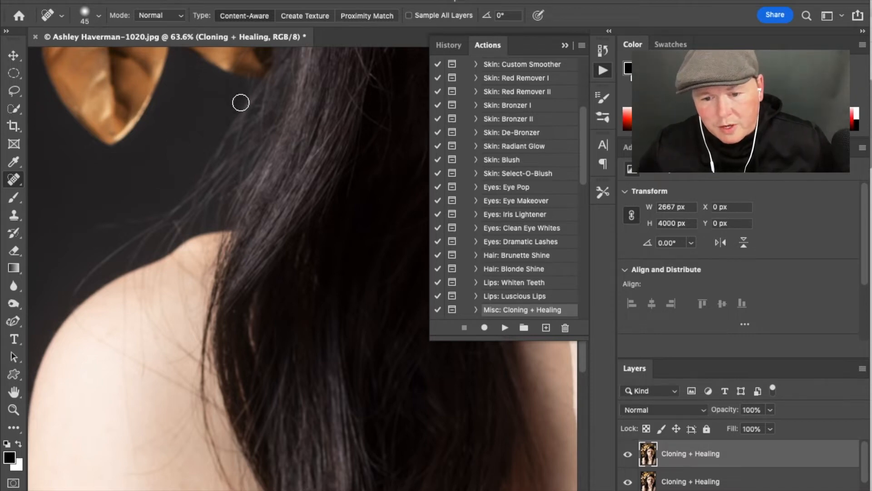
mouse_move(156, 214)
left_mouse_down()
mouse_move(109, 225)
mouse_move(79, 247)
left_mouse_up()
left_click_drag(189, 198, 67, 296)
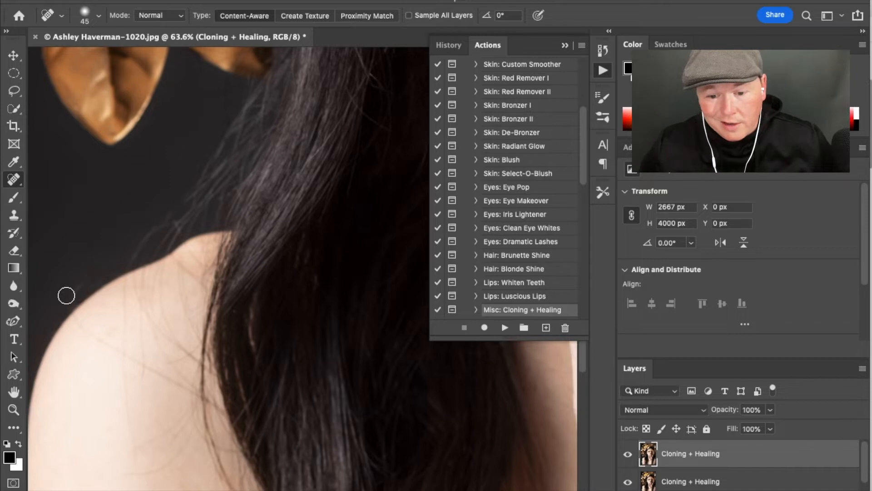
left_click_drag(131, 263, 179, 203)
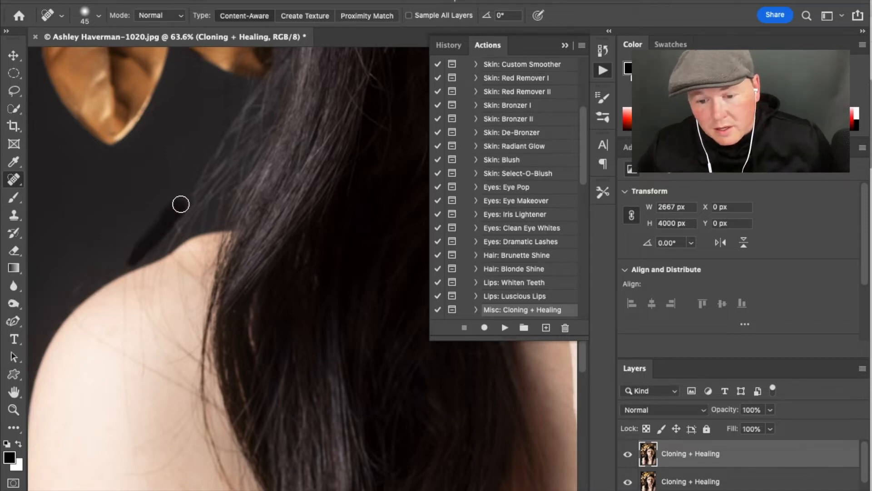
left_click_drag(135, 246, 157, 216)
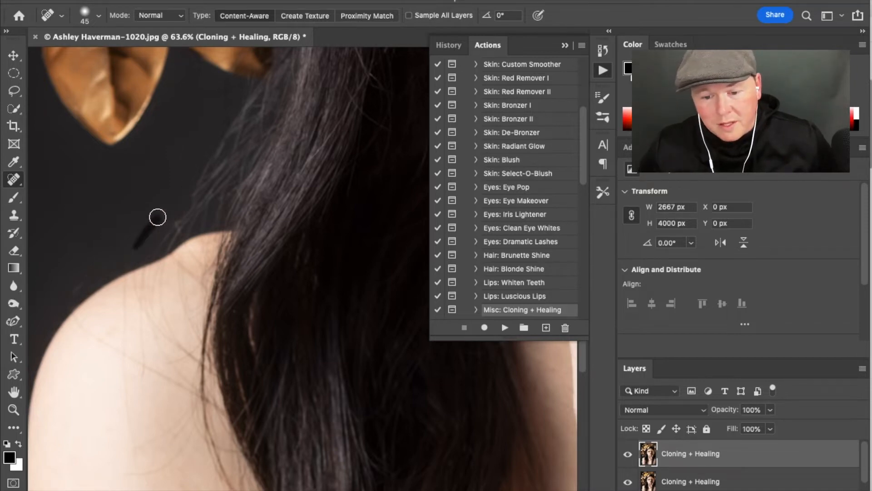
left_click_drag(72, 299, 103, 259)
mouse_move(172, 225)
left_mouse_down()
mouse_move(191, 200)
mouse_move(90, 274)
mouse_move(192, 195)
mouse_move(210, 153)
left_mouse_up()
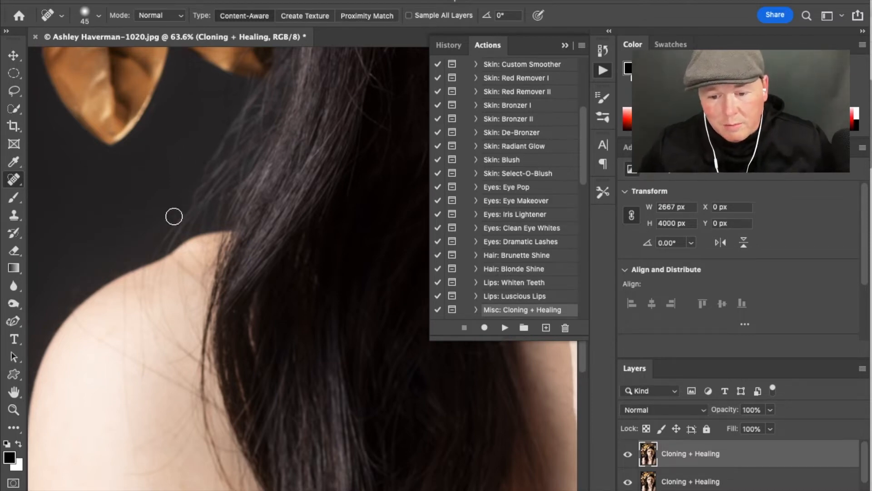
mouse_move(177, 222)
left_mouse_down()
mouse_move(157, 247)
mouse_move(187, 217)
left_mouse_up()
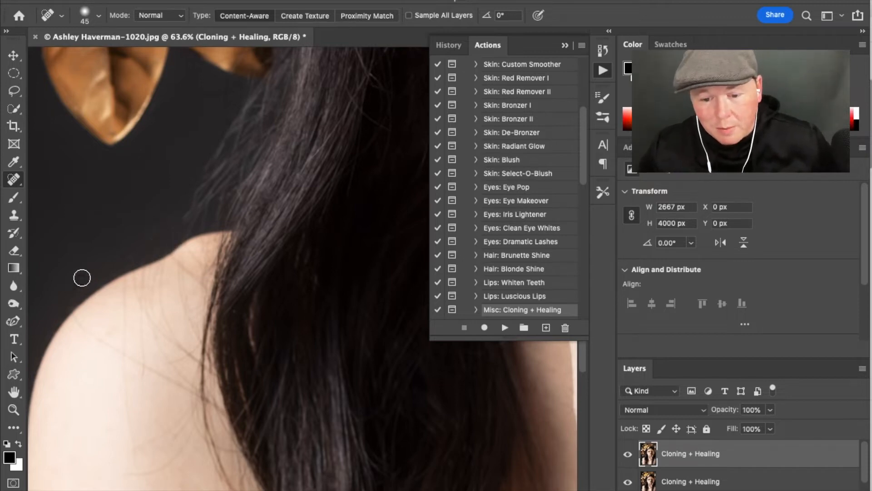
Heal the stray hairs and marks across the upper arm beside the long hair
scroll(273, 288, "left", 2)
scroll(274, 288, "down", 3)
left_click_drag(256, 359, 193, 387)
mouse_move(288, 433)
left_mouse_down()
mouse_move(257, 475)
mouse_move(238, 405)
left_mouse_up()
scroll(291, 409, "down", 3)
scroll(291, 409, "right", 1)
left_click_drag(306, 396, 225, 415)
left_click_drag(295, 423, 248, 443)
mouse_move(304, 446)
left_mouse_down()
mouse_move(296, 466)
mouse_move(269, 483)
left_mouse_up()
left_click_drag(281, 489, 284, 485)
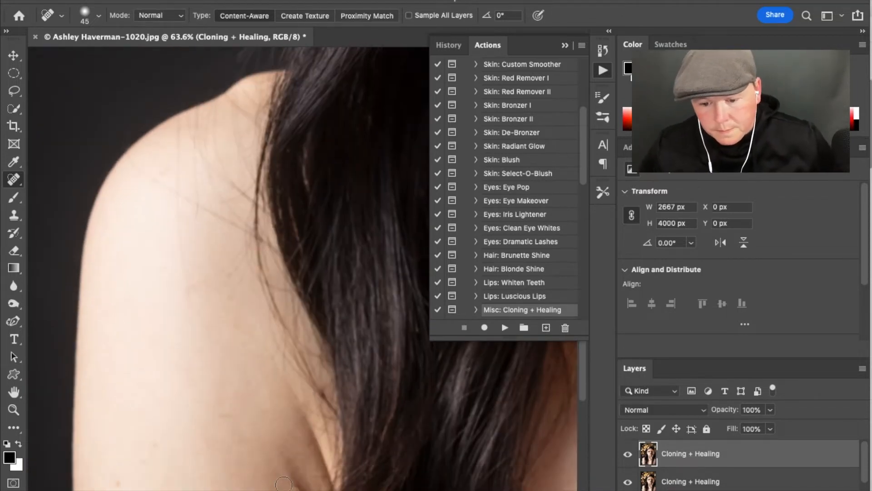
Remove the long stray hairs crossing the shoulder's skin with healing strokes
left_click_drag(193, 299, 176, 196)
mouse_move(240, 226)
left_mouse_down()
mouse_move(144, 170)
mouse_move(127, 149)
left_mouse_up()
mouse_move(178, 125)
left_mouse_down()
mouse_move(173, 193)
mouse_move(194, 216)
left_mouse_up()
left_click_drag(193, 114, 195, 129)
left_click_drag(203, 110, 236, 194)
mouse_move(232, 184)
left_mouse_down()
mouse_move(213, 119)
mouse_move(197, 117)
mouse_move(239, 195)
mouse_move(220, 203)
left_mouse_up()
left_click(196, 119)
Heal the leftover hair marks beside the long hair and along the shoulder's upper edge
left_click_drag(237, 256, 200, 287)
left_click_drag(245, 264, 228, 290)
left_click_drag(249, 233, 248, 257)
left_click_drag(210, 101, 205, 150)
mouse_move(214, 103)
left_mouse_down()
mouse_move(212, 126)
mouse_move(174, 129)
left_mouse_up()
left_click_drag(209, 99, 171, 122)
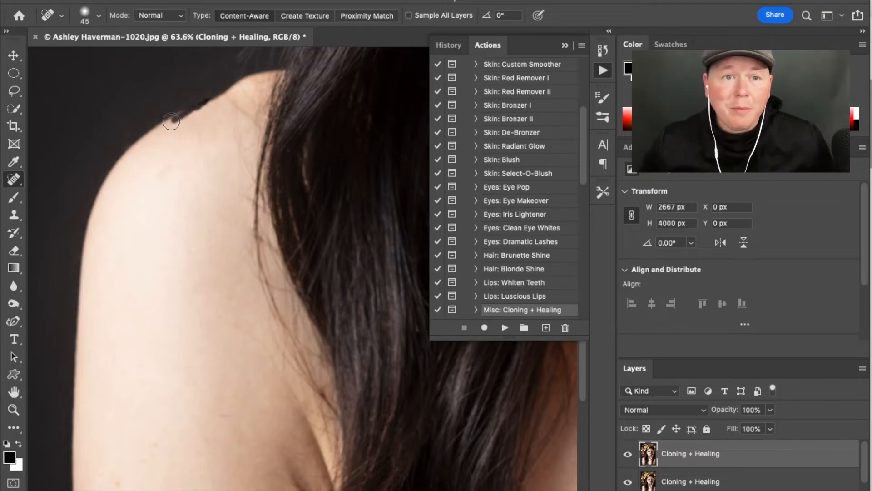
Switch to the Patch Tool, patch the damaged stretch of the shoulder's upper edge from the adjacent edge, and deselect
right_click(12, 181)
left_click(37, 201)
mouse_move(218, 96)
left_mouse_down()
mouse_move(195, 114)
mouse_move(220, 96)
left_mouse_up()
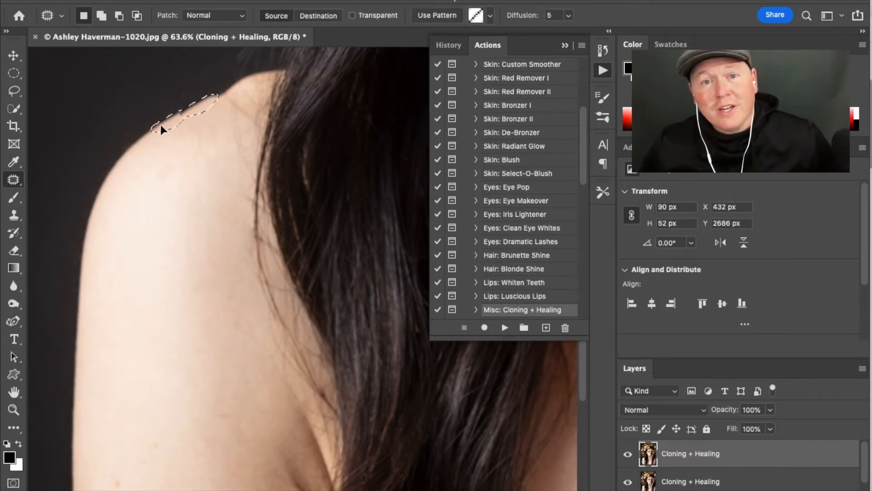
left_click_drag(152, 132, 152, 137)
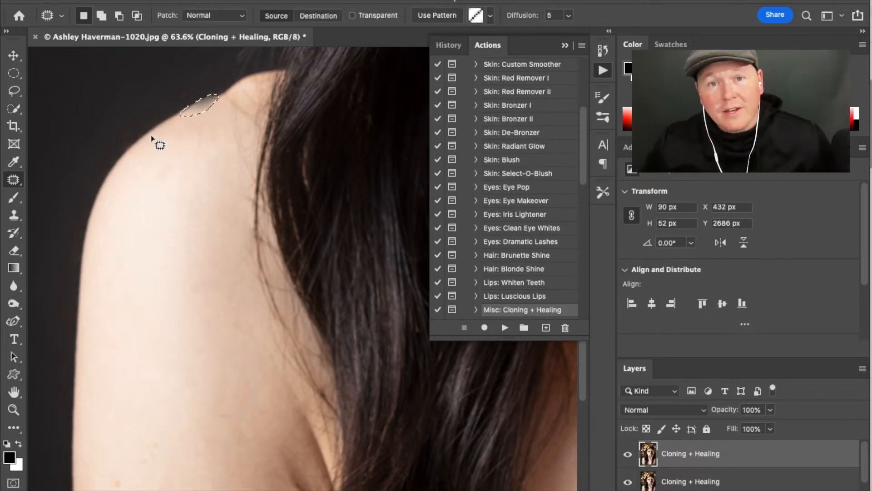
left_click(192, 83)
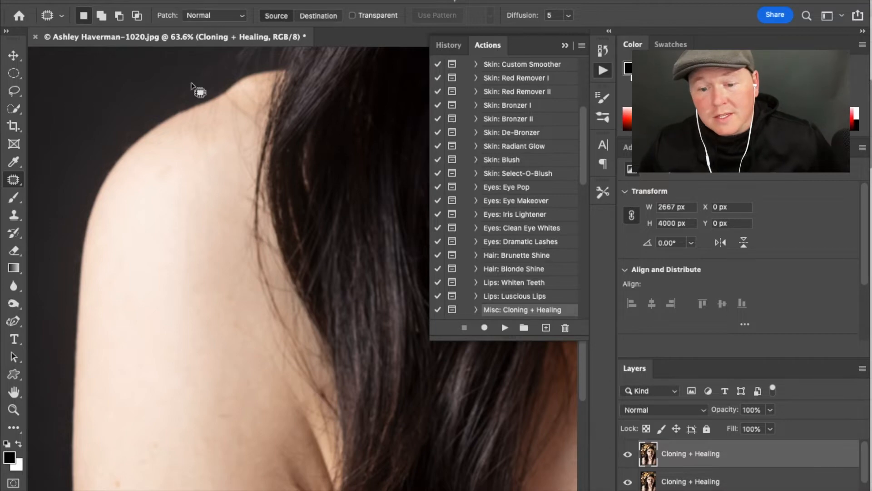
Switch back to the Spot Healing Brush and heal the remaining fine hairs on the upper shoulder and beside the hair
right_click(14, 180)
left_click(38, 177)
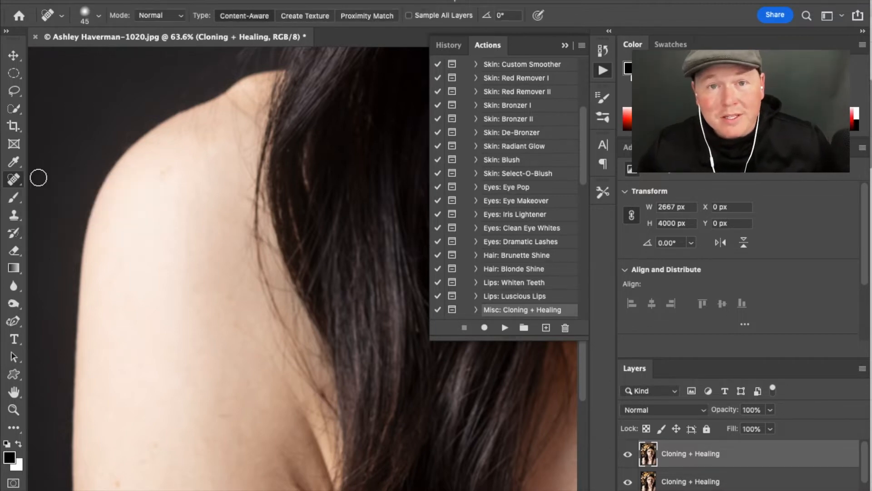
mouse_move(205, 142)
left_mouse_down()
mouse_move(205, 119)
mouse_move(182, 127)
mouse_move(188, 133)
left_mouse_up()
left_click(236, 284)
left_click_drag(245, 274, 250, 250)
left_click_drag(249, 268, 246, 236)
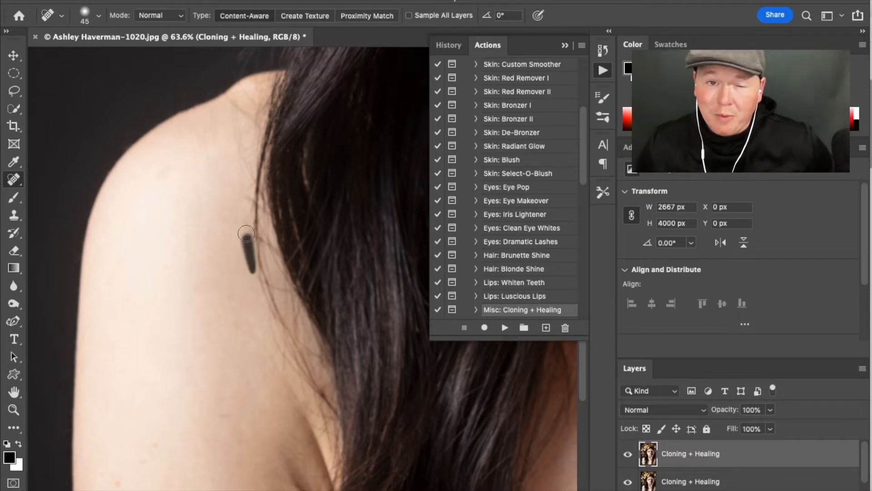
left_click_drag(247, 115, 233, 96)
left_click_drag(246, 159, 235, 109)
mouse_move(198, 150)
left_mouse_down()
mouse_move(195, 134)
mouse_move(218, 120)
left_mouse_up()
left_click(182, 135)
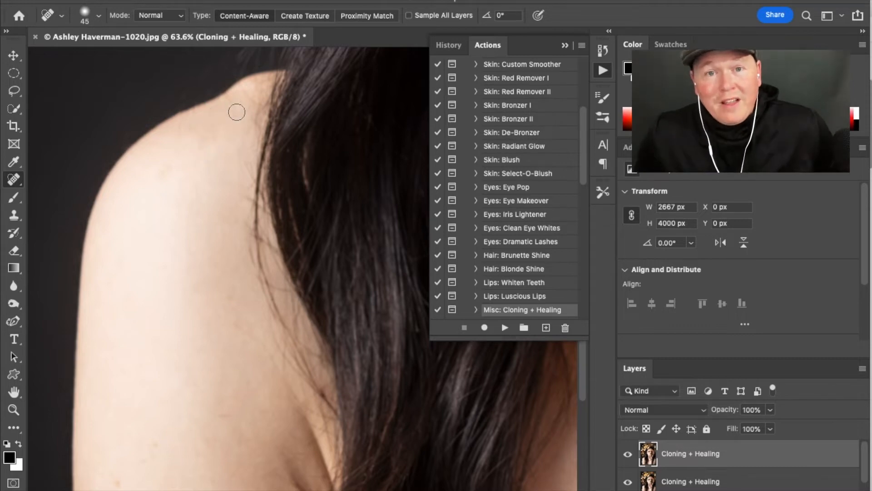
Dab away the leftover wisps along the hair's edge from the armpit up to the top of the shoulder
left_click_drag(288, 382, 325, 439)
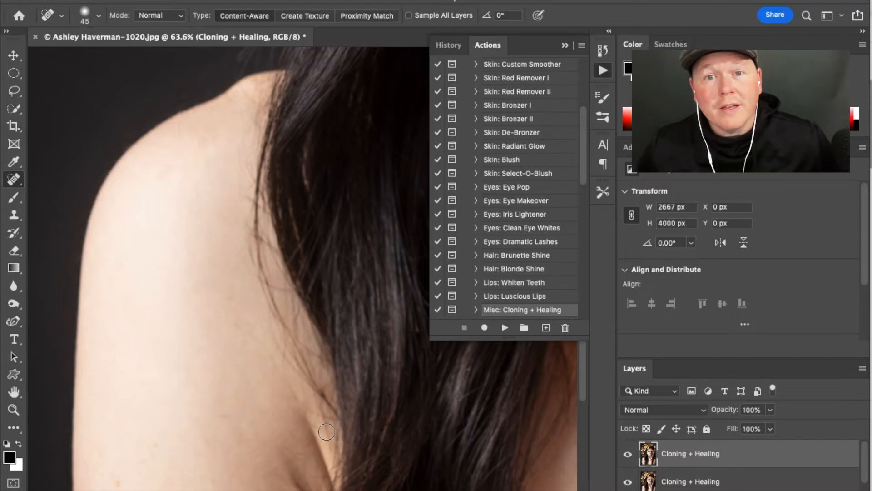
left_click(251, 261)
left_click(250, 233)
left_click(249, 213)
left_click(248, 194)
left_click(249, 175)
left_click(247, 96)
left_click_drag(262, 102, 255, 132)
left_click(253, 93)
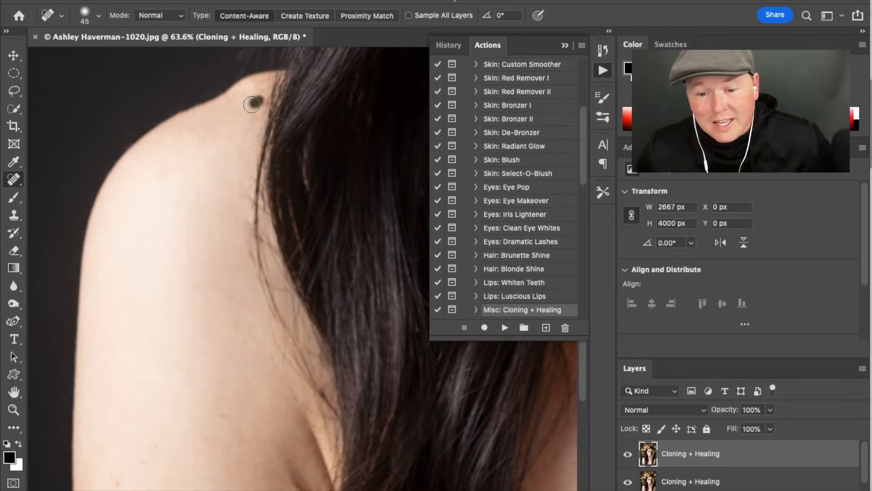
Heal the stray hairs over the gold leaf's tip and the dark background beneath it
scroll(204, 368, "up", 10)
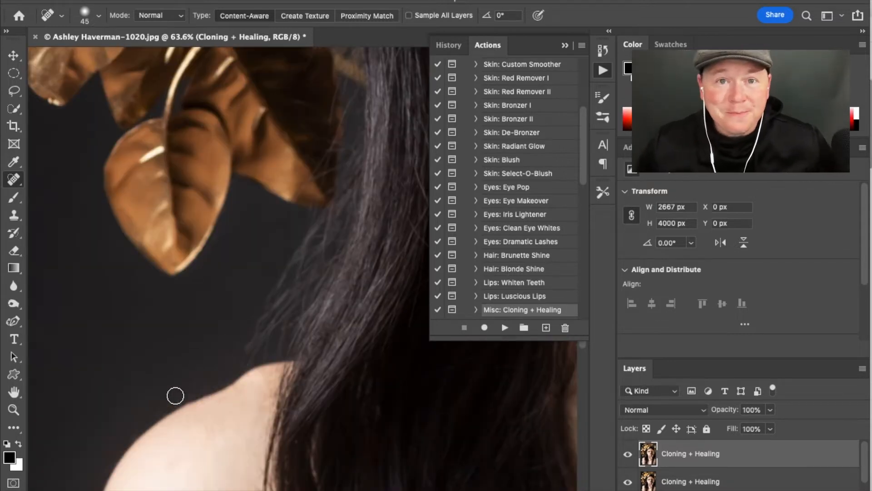
left_click_drag(306, 180, 294, 198)
left_click_drag(323, 157, 307, 181)
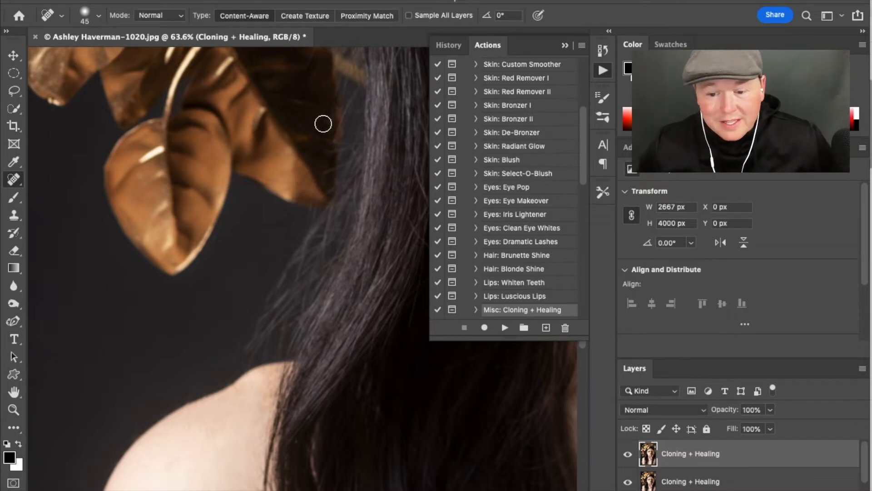
left_click_drag(288, 220, 247, 231)
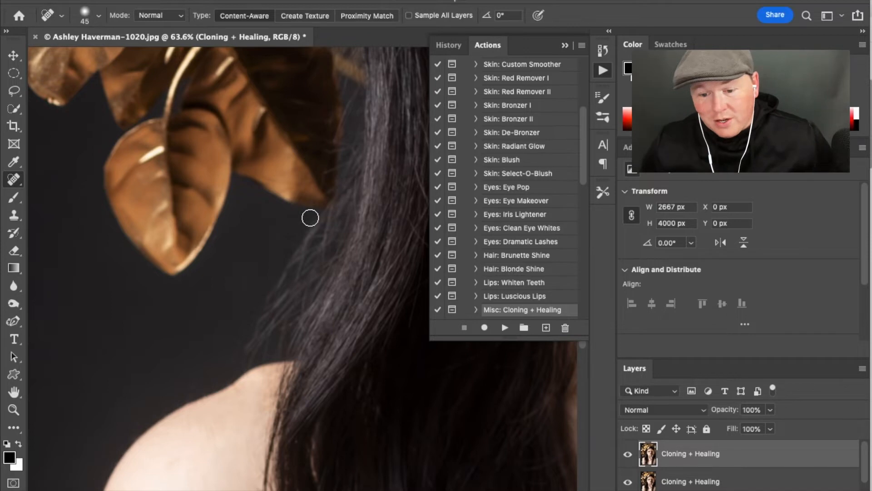
scroll(310, 217, "down", 5)
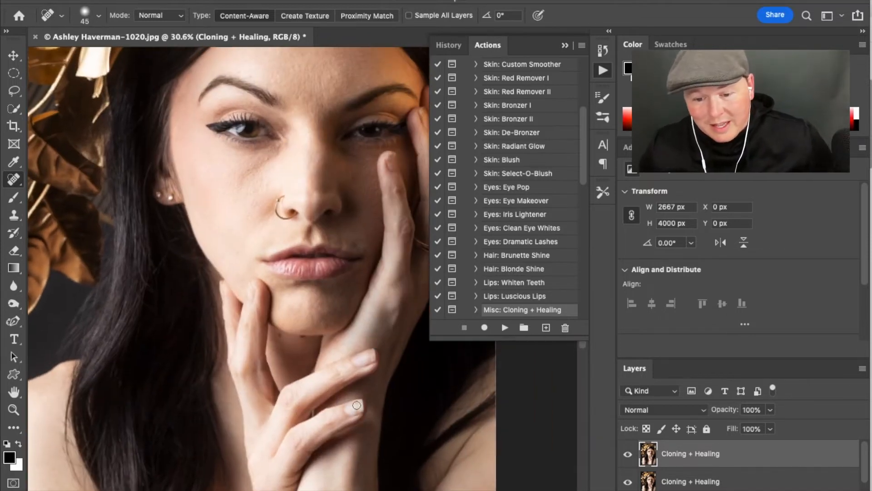
Reduce the Spot Healing Brush to 25 px and heal the fine hairs on the skin beneath the dark strand at the armpit
scroll(356, 405, "down", 5)
scroll(357, 405, "right", 5)
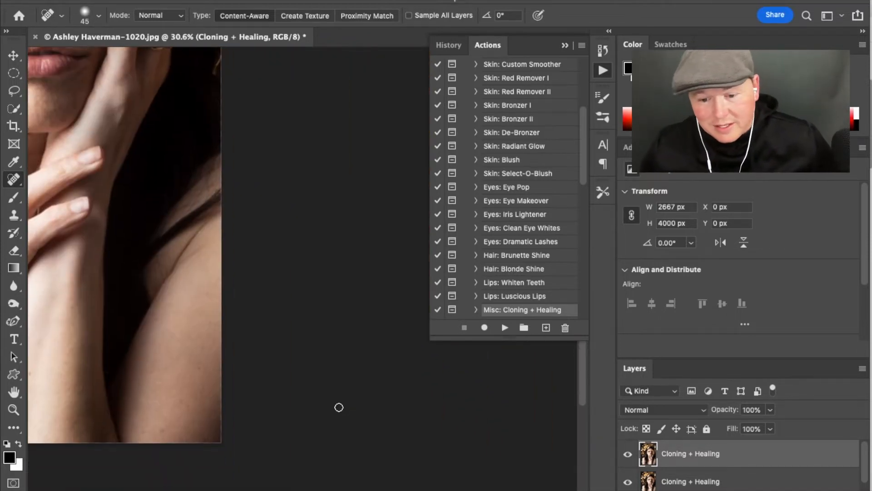
scroll(168, 277, "up", 5)
scroll(209, 258, "left", 4)
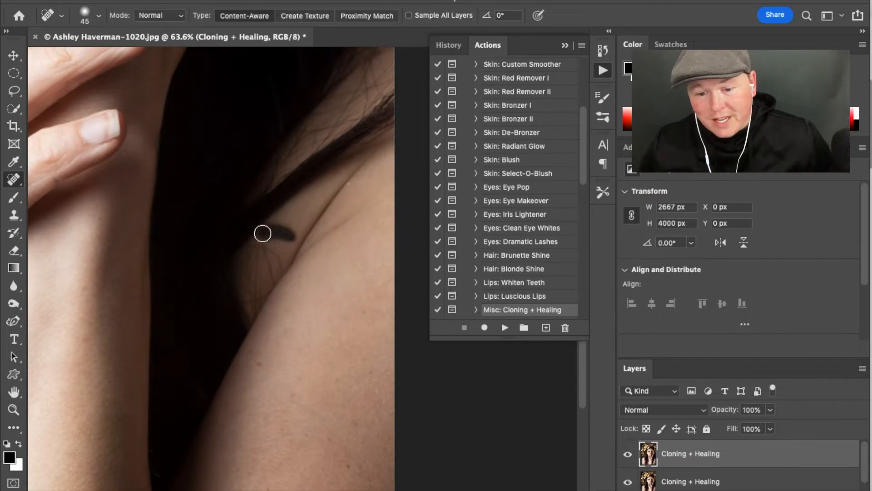
key("bracketleft")
key("bracketleft")
mouse_move(257, 235)
left_mouse_down()
mouse_move(277, 264)
mouse_move(262, 248)
left_mouse_up()
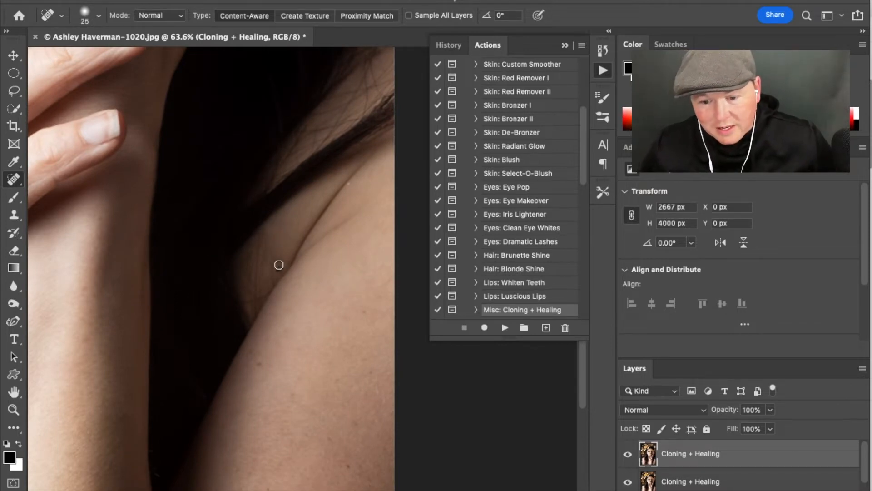
left_click_drag(273, 284, 265, 261)
mouse_move(248, 301)
left_mouse_down()
mouse_move(262, 292)
mouse_move(261, 244)
left_mouse_up()
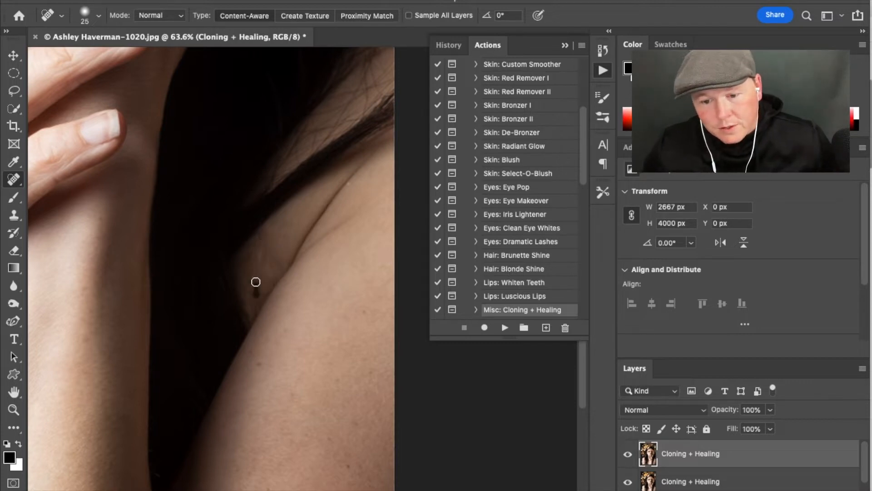
mouse_move(263, 283)
left_mouse_down()
mouse_move(263, 238)
mouse_move(278, 258)
mouse_move(266, 240)
mouse_move(254, 241)
left_mouse_up()
mouse_move(250, 281)
left_mouse_down()
mouse_move(259, 244)
mouse_move(251, 250)
left_mouse_up()
mouse_move(253, 302)
left_mouse_down()
mouse_move(247, 282)
mouse_move(257, 280)
left_mouse_up()
Switch to the Patch Tool, patch the uneven skin in the upper armpit area with clean skin nearby, and deselect
right_click(13, 182)
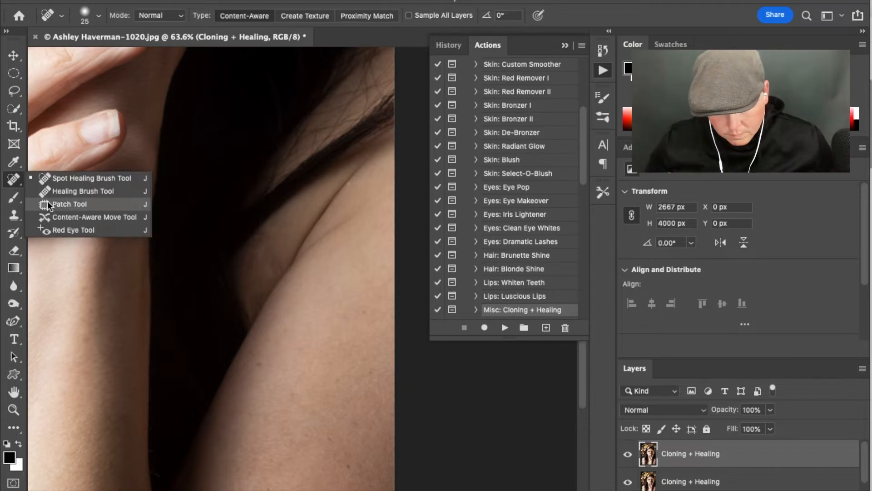
left_click(57, 202)
left_click_drag(278, 252, 278, 257)
mouse_move(272, 254)
left_mouse_down()
mouse_move(299, 213)
mouse_move(259, 240)
mouse_move(275, 237)
left_mouse_up()
mouse_move(304, 205)
left_mouse_down()
mouse_move(276, 238)
mouse_move(274, 226)
left_mouse_up()
key("super+d")
mouse_move(265, 233)
left_mouse_down()
mouse_move(302, 206)
mouse_move(269, 242)
left_mouse_up()
key("super+d")
left_click_drag(278, 238, 304, 208)
key("super+d")
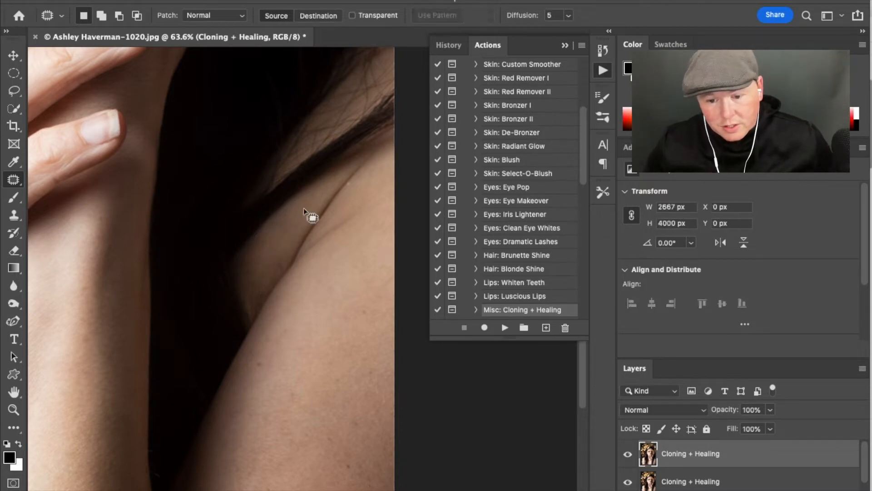
Patch the dark blotches at the lower end of the armpit crease using the smoother skin above, deselecting after each patch
mouse_move(249, 294)
left_mouse_down()
mouse_move(258, 285)
mouse_move(250, 294)
left_mouse_up()
left_click_drag(256, 295, 282, 252)
key("super+d")
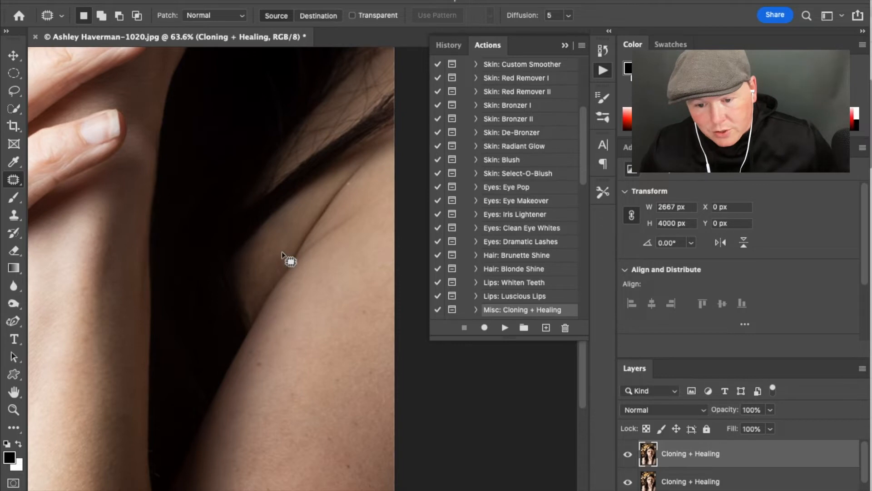
mouse_move(247, 291)
left_mouse_down()
mouse_move(255, 270)
mouse_move(248, 291)
left_mouse_up()
left_click_drag(250, 280, 275, 242)
key("super+d")
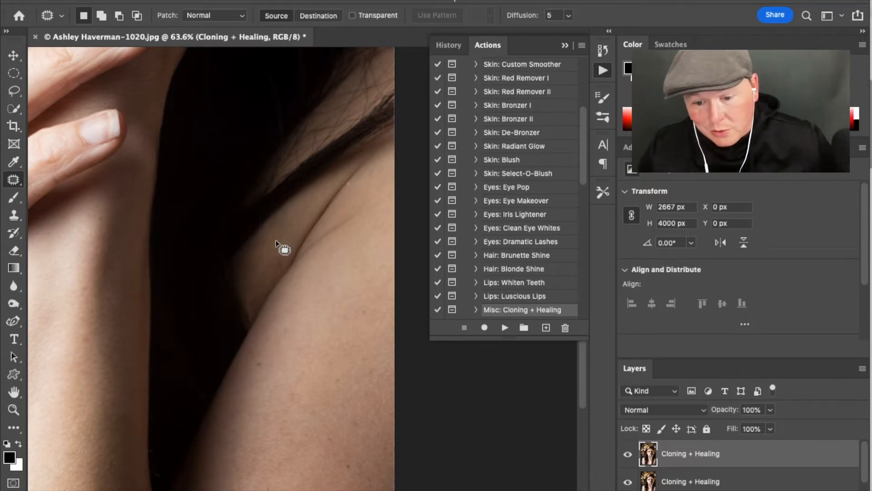
Switch back to the Spot Healing Brush and heal the stray hairs on the upper forehead below the parting and beside it
scroll(323, 339, "up", 3)
scroll(322, 340, "right", 2)
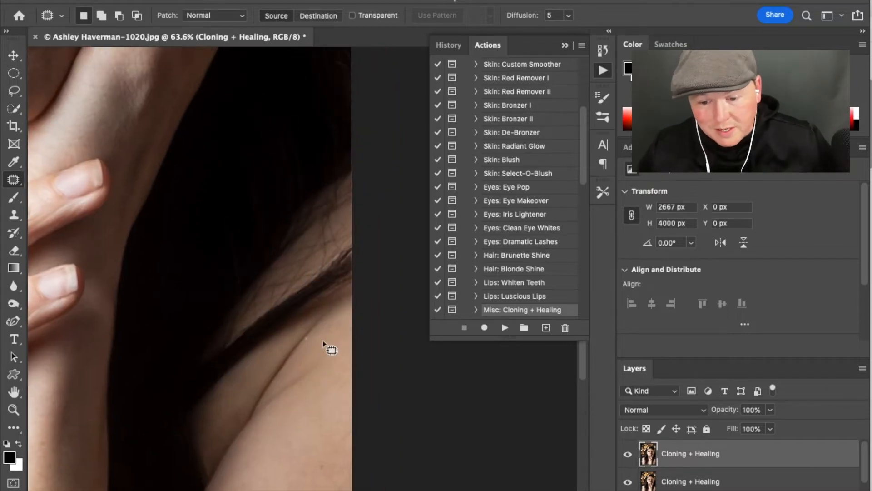
scroll(323, 340, "up", 5)
scroll(323, 340, "left", 3)
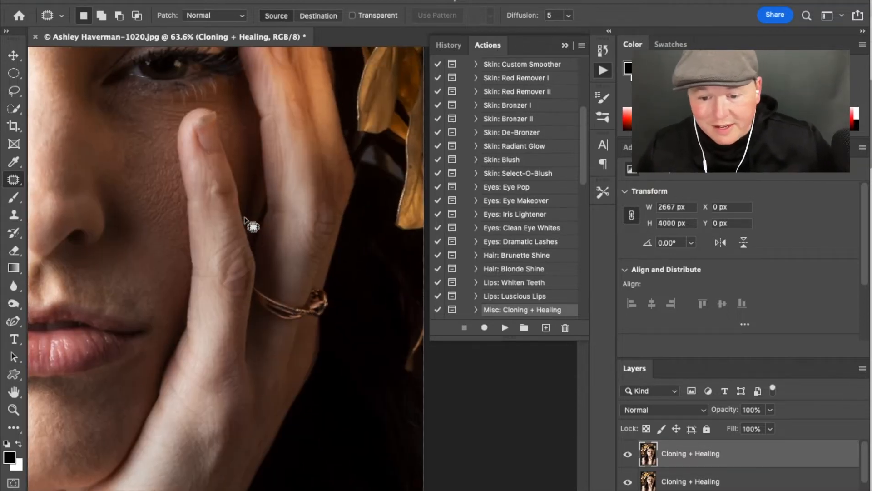
scroll(321, 280, "up", 5)
scroll(321, 281, "left", 2)
key("shift+j")
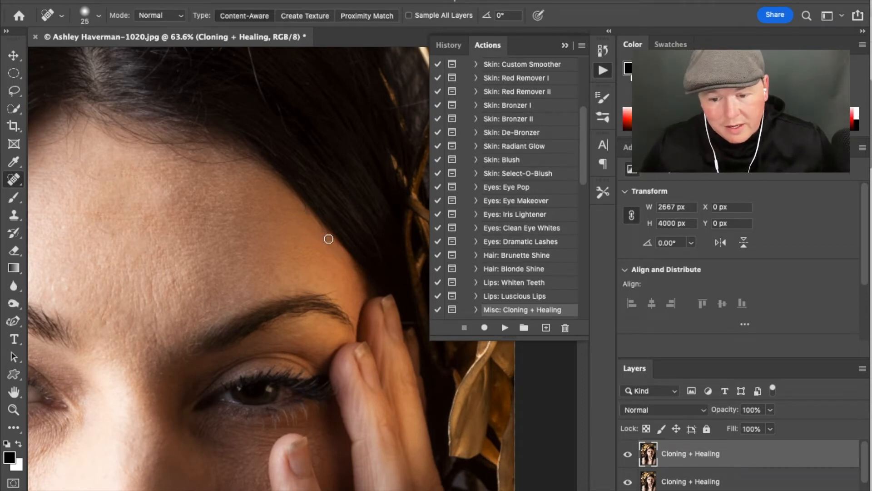
scroll(329, 238, "up", 3)
scroll(328, 239, "left", 4)
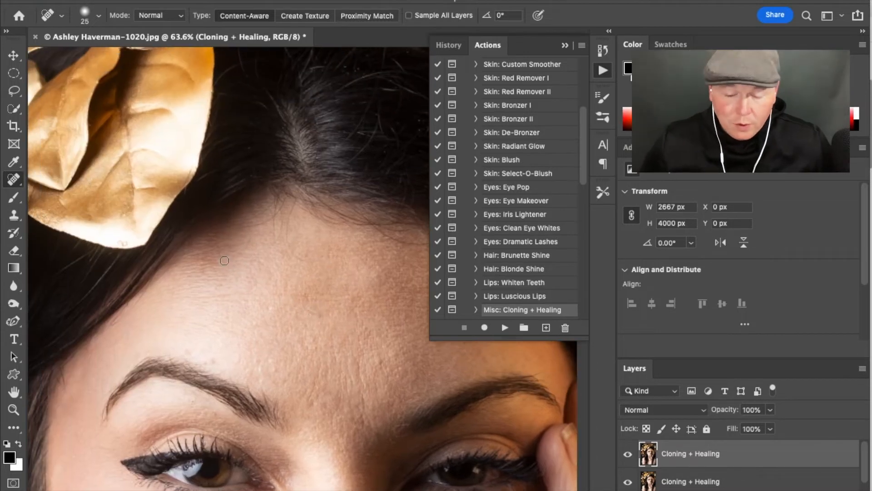
mouse_move(291, 206)
left_mouse_down()
mouse_move(289, 237)
mouse_move(303, 262)
left_mouse_up()
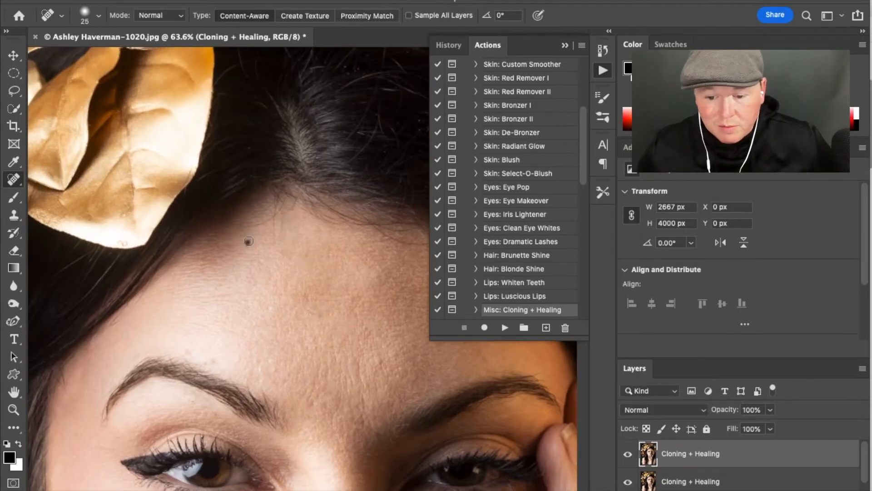
left_click_drag(280, 228, 277, 204)
left_click_drag(240, 236, 264, 228)
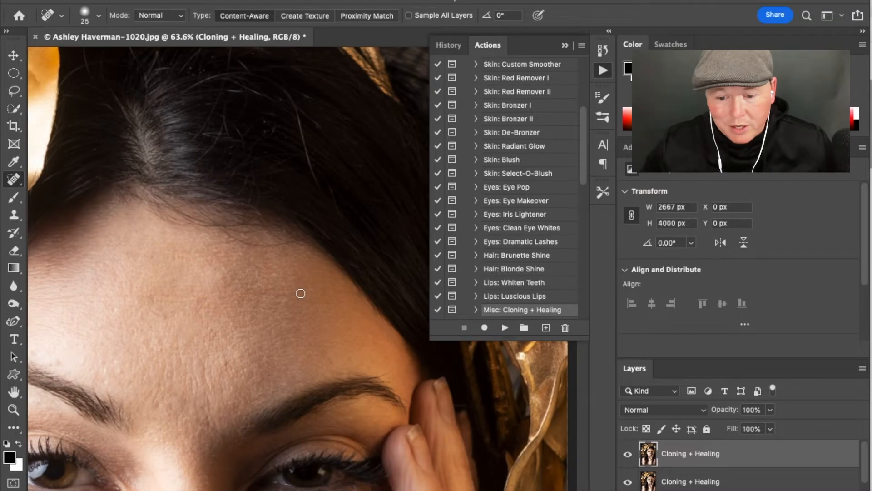
Heal the fine hairs along the hairline above the shaded side of the forehead and the bright flyaways in the dark hair
left_click_drag(296, 241, 220, 229)
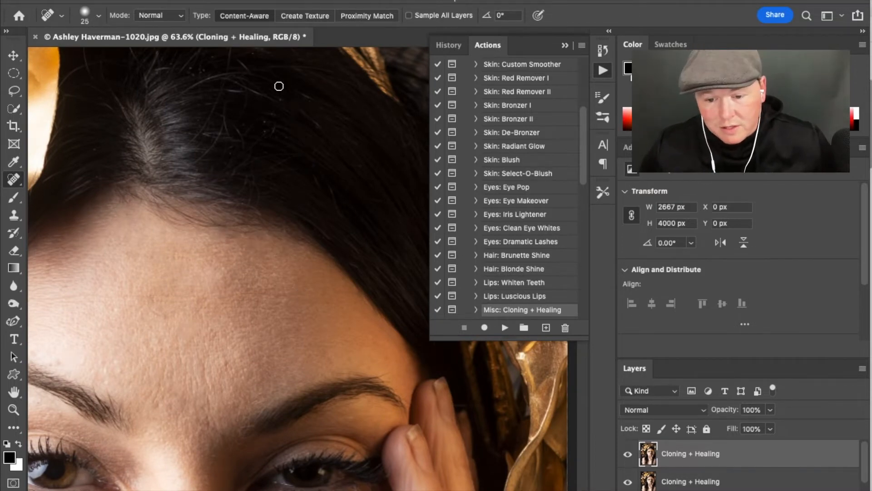
left_click_drag(279, 86, 297, 228)
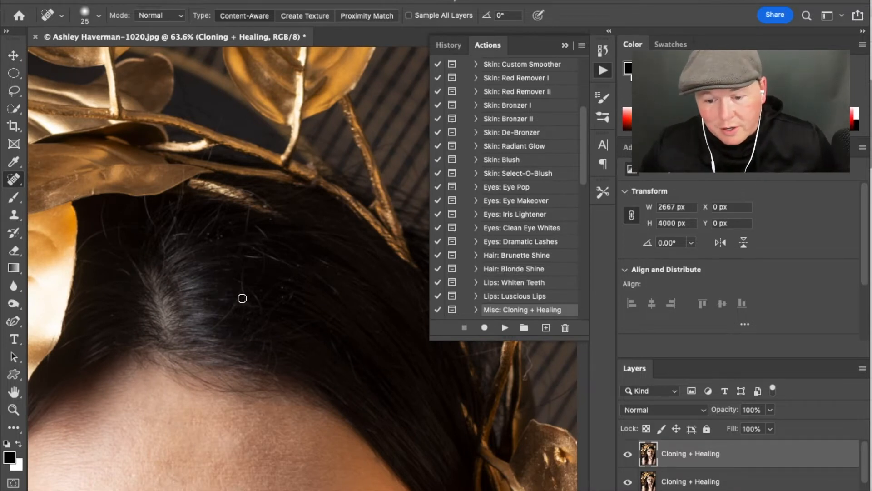
left_click_drag(241, 298, 219, 325)
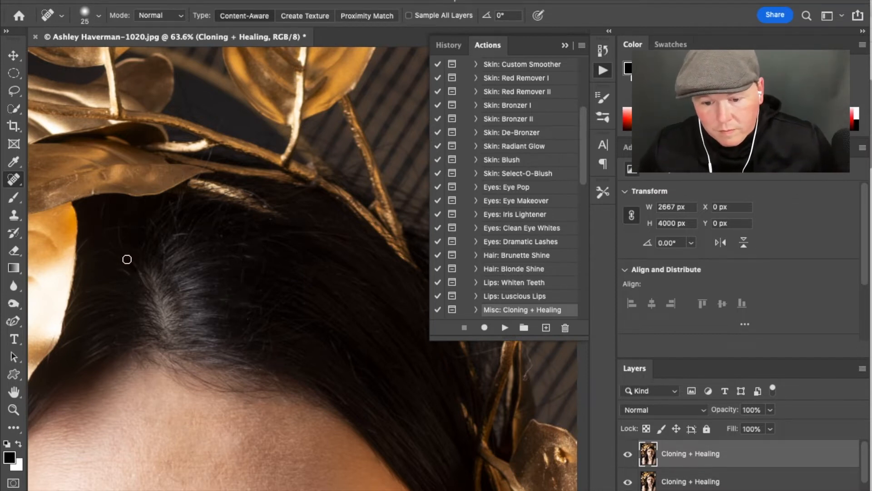
Run the Misc: Cloning + Healing action again and continue past its instruction message
scroll(335, 236, "down", 5)
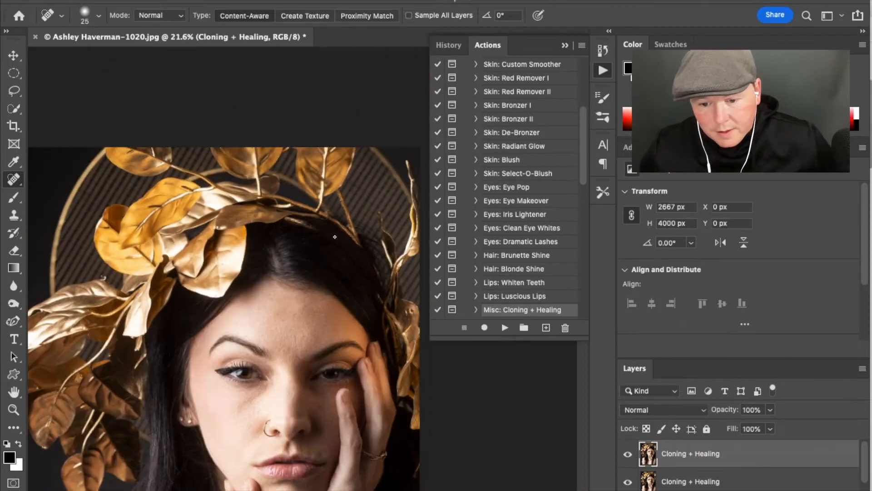
scroll(298, 350, "up", 3)
scroll(298, 351, "down", 3)
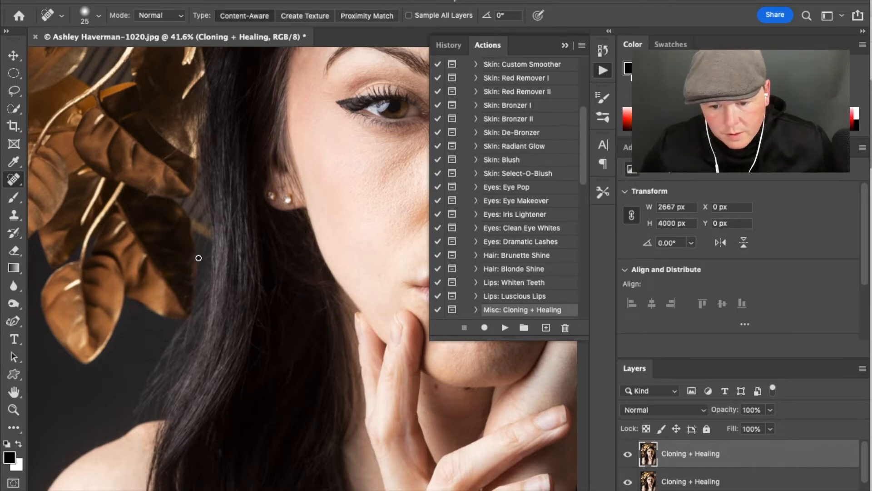
scroll(296, 315, "left", 5)
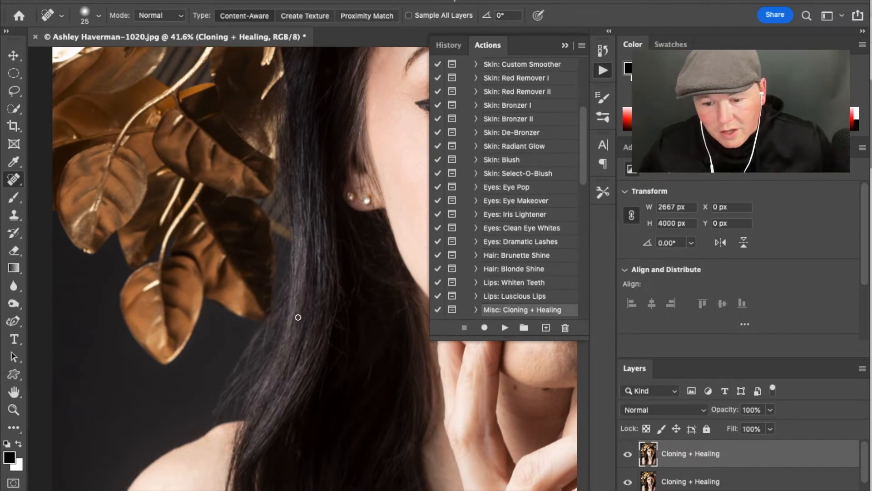
left_click(505, 327)
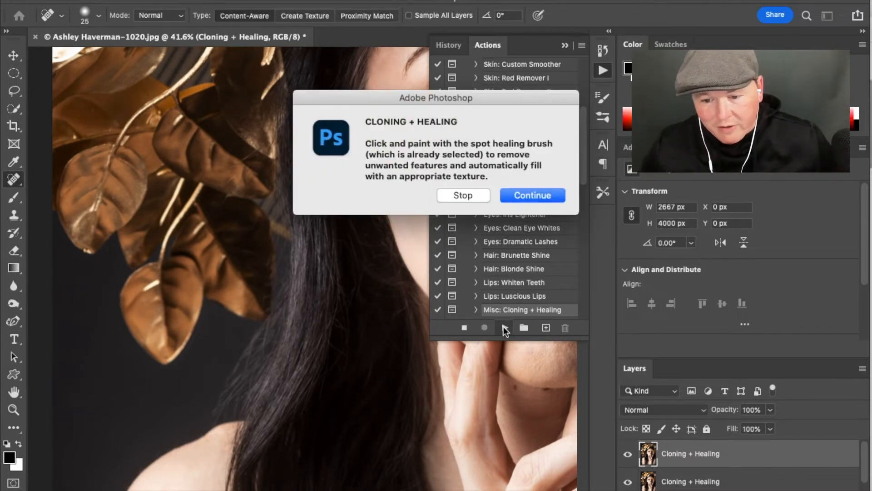
left_click(521, 195)
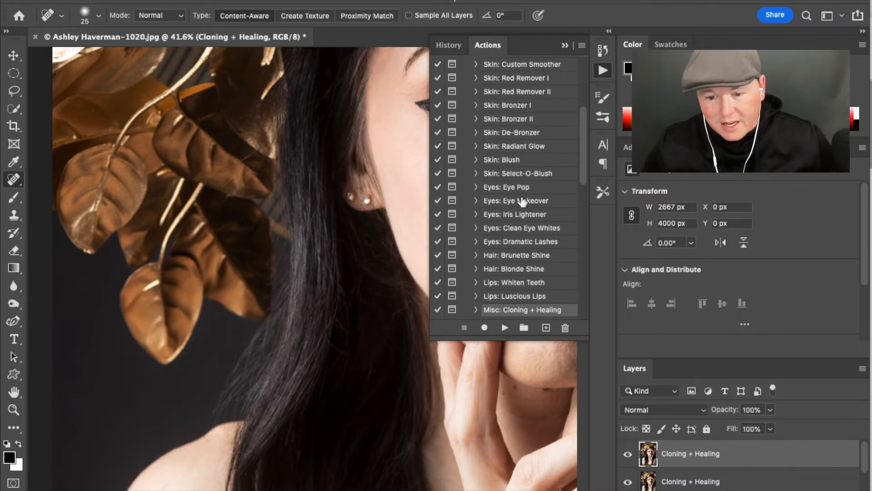
Select the Clone Stamp tool and set its brush hardness to 100%
left_click(14, 216)
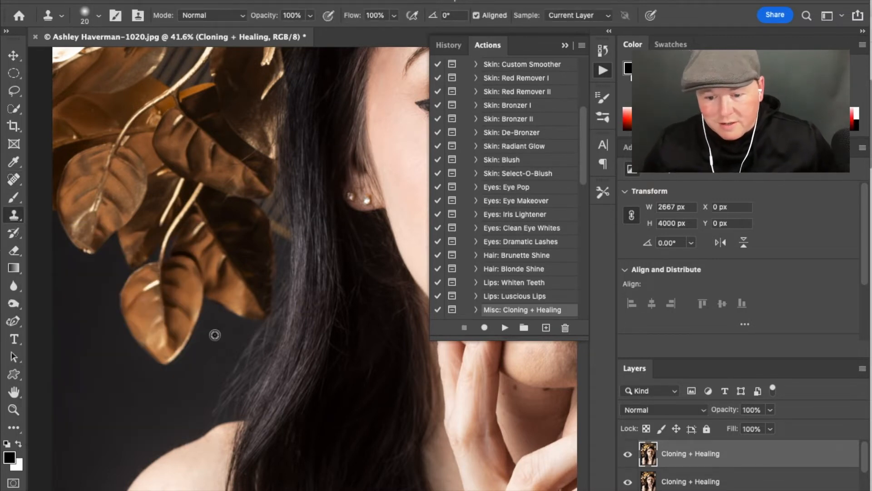
left_click(85, 17)
left_click(86, 19)
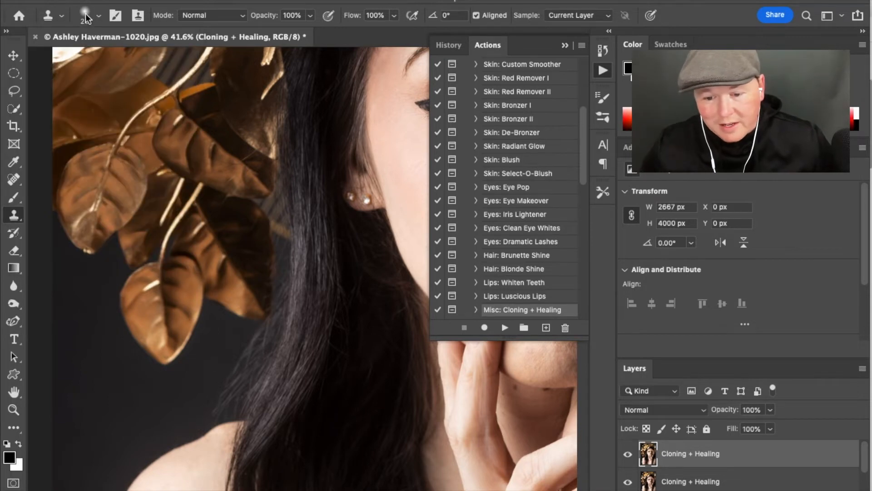
left_click(98, 18)
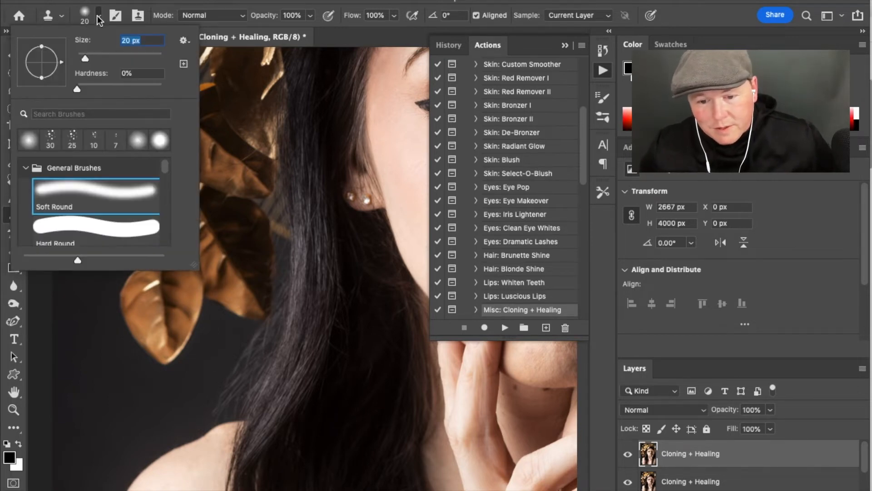
left_click_drag(77, 89, 114, 89)
key("Tab")
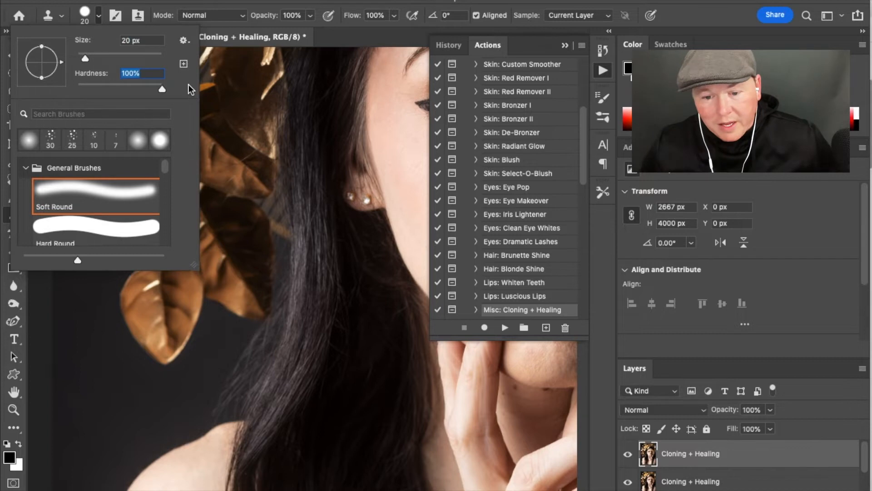
left_click(86, 17)
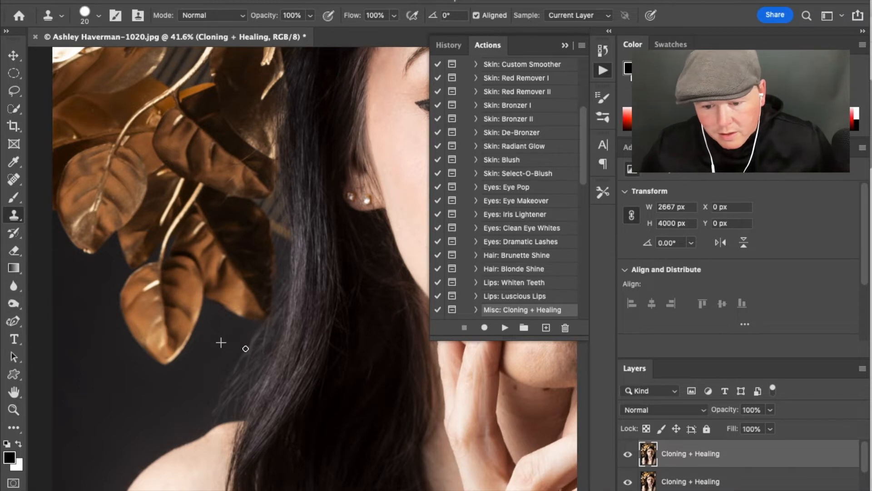
Enlarge the clone brush to 60 px, sample the dark background, and clone over the wispy hairs sticking out above the bare shoulder
key("bracketright")
key("bracketright")
key("bracketright")
key("bracketright")
key("bracketright")
key("bracketright")
key("bracketright")
key("bracketright")
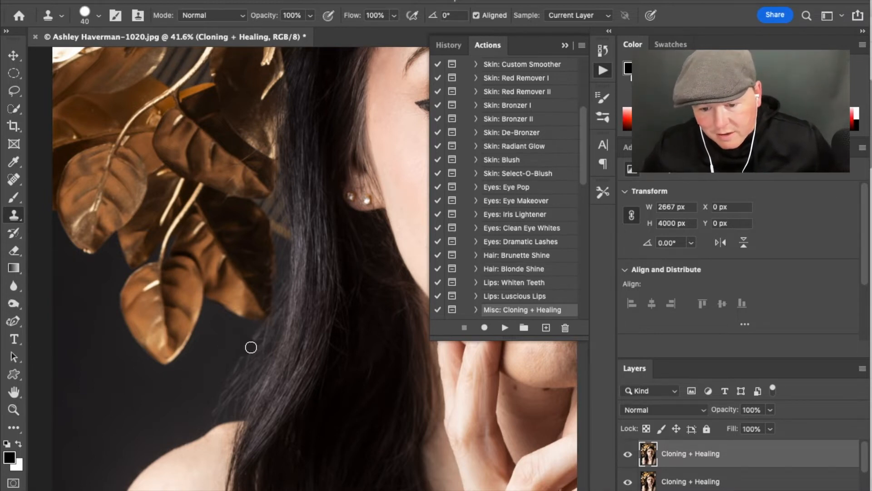
left_click(225, 335, "alt")
left_click_drag(251, 336, 221, 402)
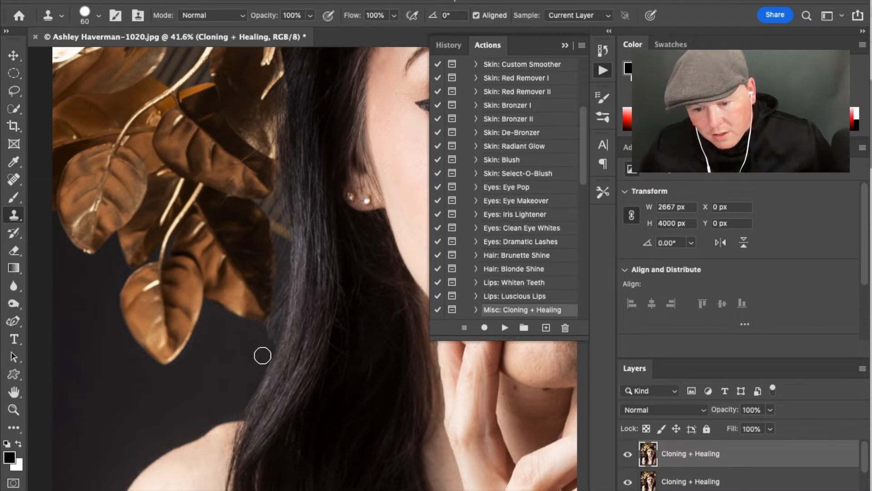
Reduce the clone brush to 35 px and clone dark background over the wisps between the leaf's lower tip and the hair
key("bracketleft")
key("bracketleft")
key("bracketleft")
key("bracketleft")
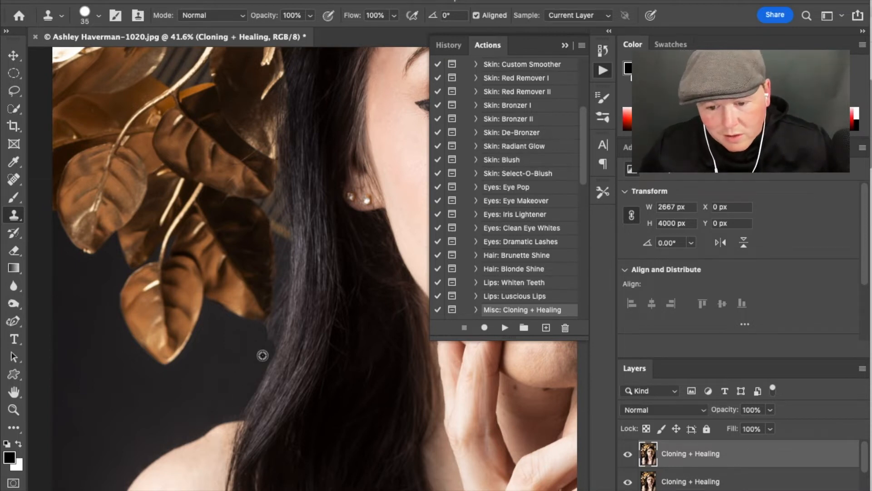
left_click(224, 338, "alt")
mouse_move(271, 320)
left_mouse_down()
mouse_move(277, 331)
mouse_move(282, 302)
mouse_move(278, 312)
left_mouse_up()
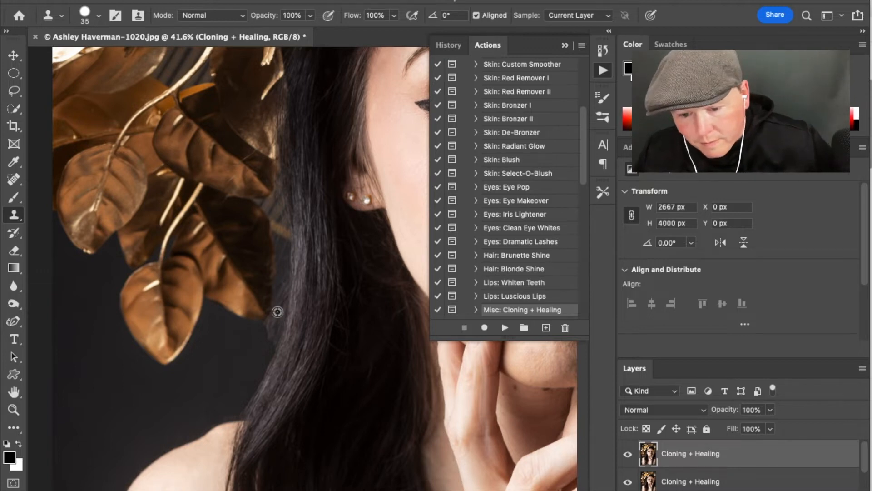
Resample the dark background and clone it down the narrow gap between the leaf's edge and the hair
left_click(221, 337, "alt")
left_click_drag(281, 275, 269, 336)
left_click(223, 345, "alt")
left_click_drag(282, 273, 271, 346)
left_click(224, 335, "alt")
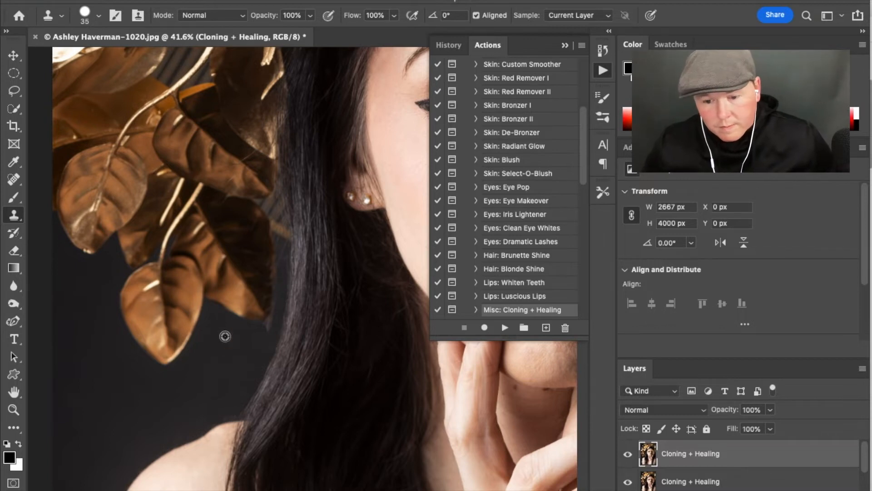
left_click_drag(279, 259, 268, 324)
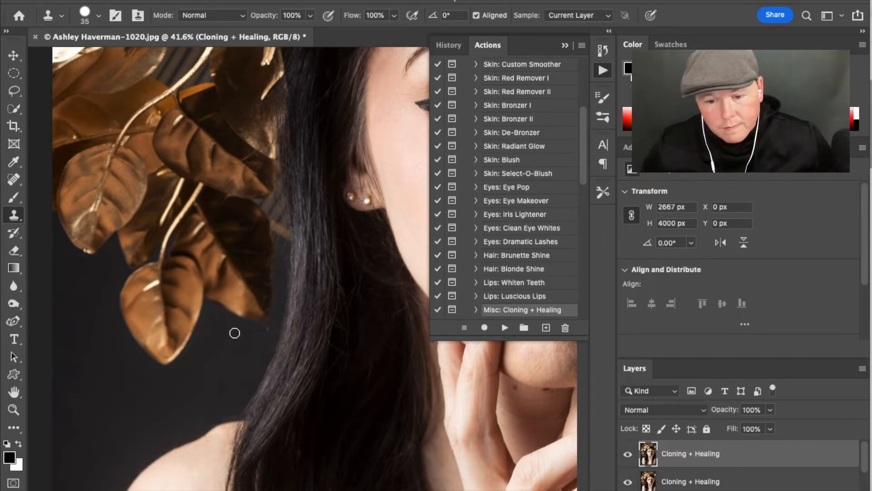
Clone fresh background samples over the remaining stray bits beside the leaf's upper edge and along the hair just below it
left_click(260, 335, "alt")
left_click(282, 275)
left_click_drag(276, 245, 279, 263)
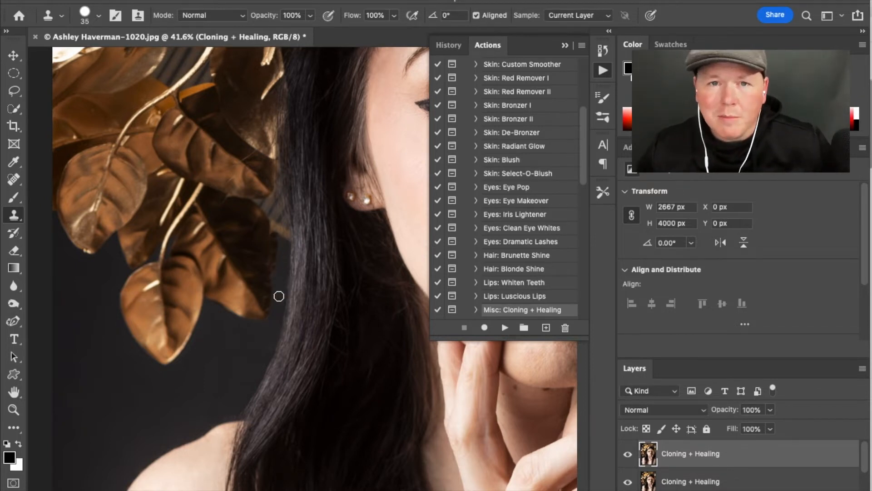
left_click(226, 357, "alt")
left_click_drag(270, 340, 266, 347)
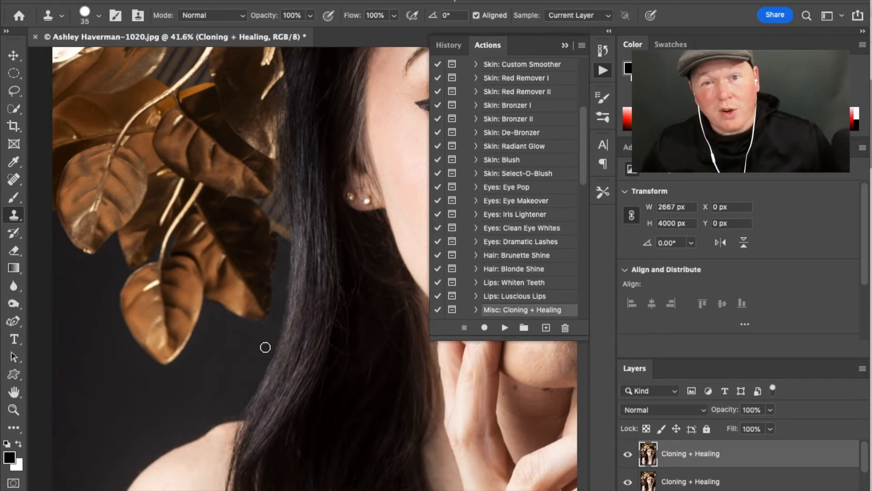
Even out the dark background between the lower leaf, hair and shoulder by patching outlined areas with clean background
left_click_drag(14, 180, 39, 204)
mouse_move(255, 329)
left_mouse_down()
mouse_move(194, 406)
mouse_move(235, 404)
mouse_move(134, 427)
mouse_move(177, 405)
left_mouse_up()
left_click(178, 407)
left_click_drag(256, 352, 258, 349)
mouse_move(246, 372)
left_mouse_down()
mouse_move(214, 379)
mouse_move(212, 369)
left_mouse_up()
mouse_move(235, 325)
left_mouse_down()
mouse_move(214, 373)
mouse_move(239, 328)
left_mouse_up()
left_click_drag(218, 361, 177, 406)
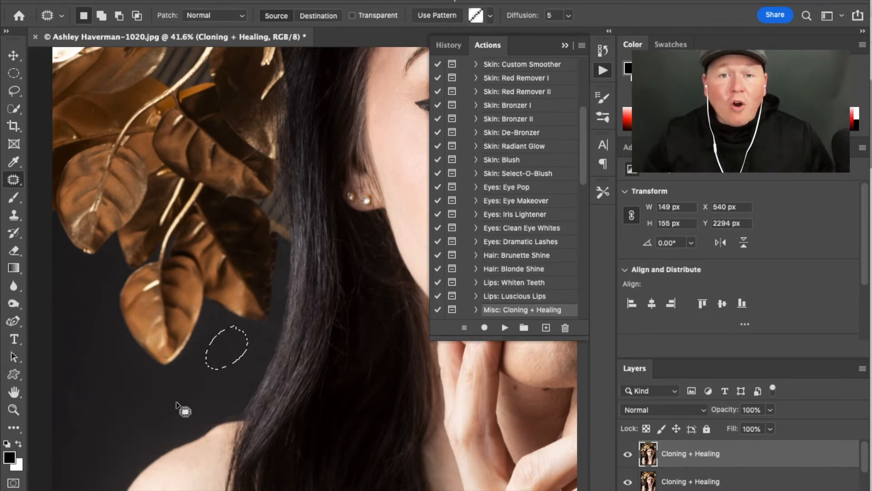
left_click(177, 406)
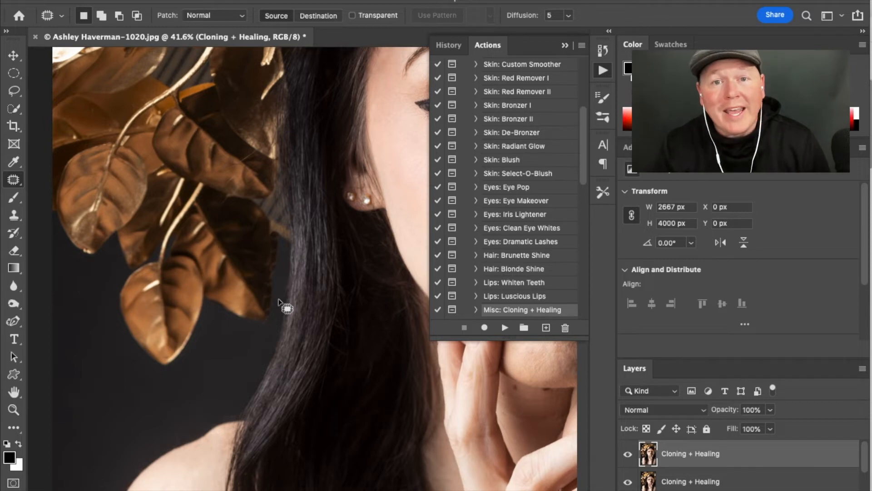
Clone dark background over the wispy hairs above the shoulder beside the wrist using a 70 px Clone Stamp brush
scroll(278, 303, "down", 3)
scroll(343, 402, "right", 5)
scroll(343, 402, "up", 2)
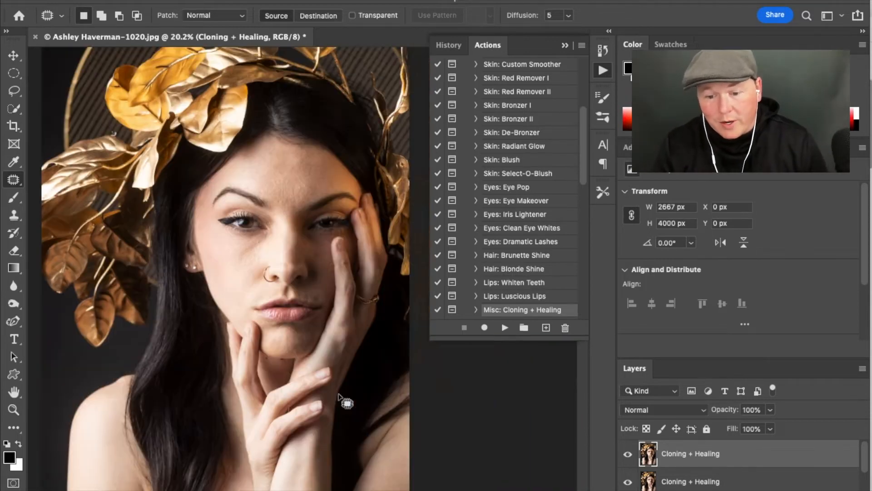
scroll(248, 320, "down", 3)
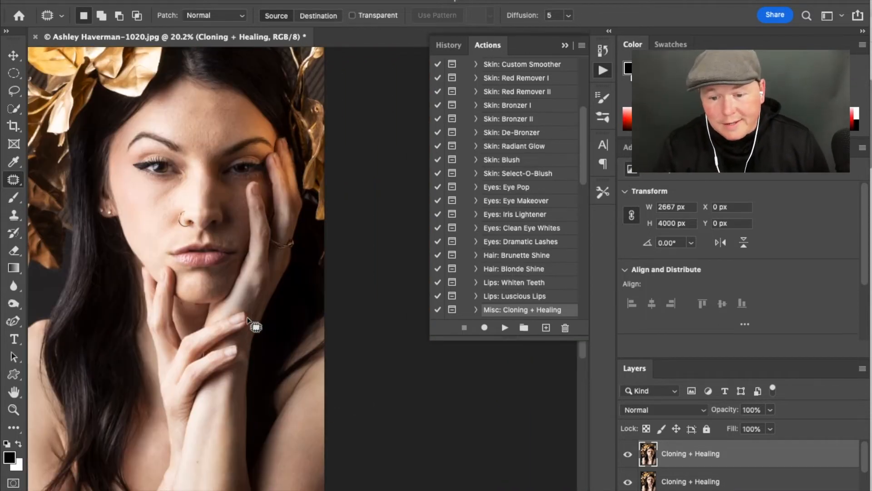
scroll(248, 319, "down", 2)
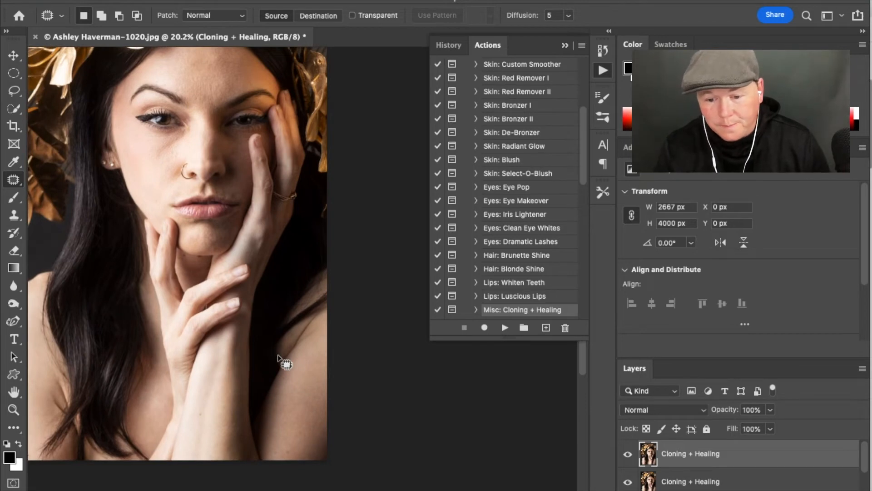
left_click(10, 217)
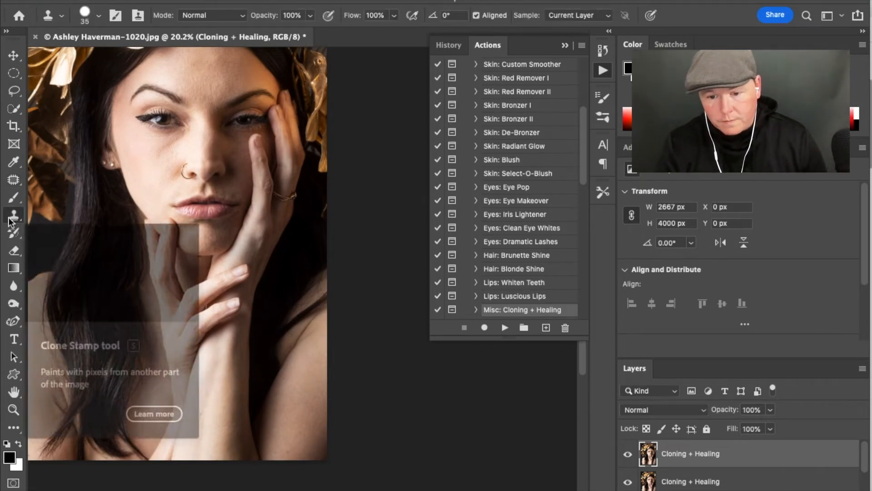
scroll(322, 276, "up", 5)
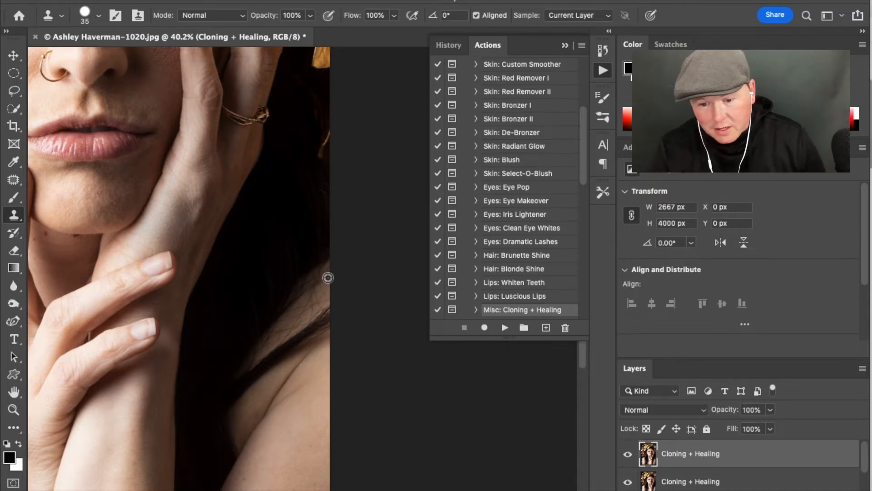
key("bracketright")
key("bracketright")
key("bracketright")
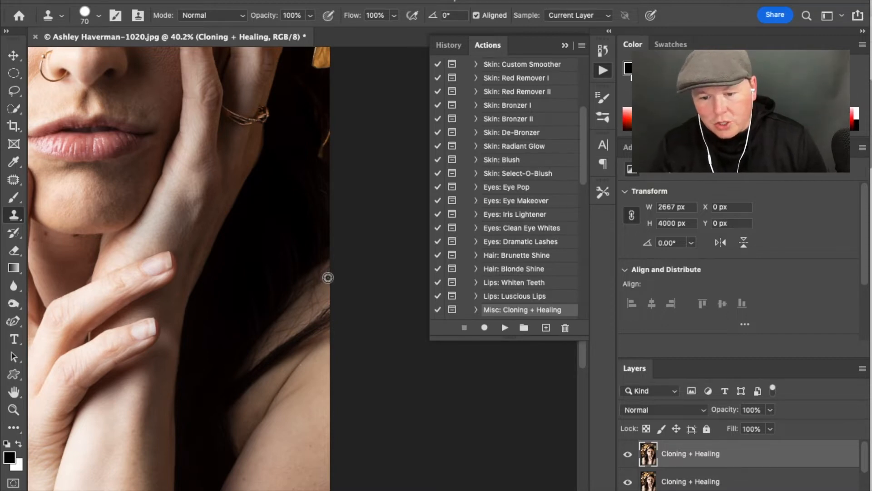
left_click(320, 189, "alt")
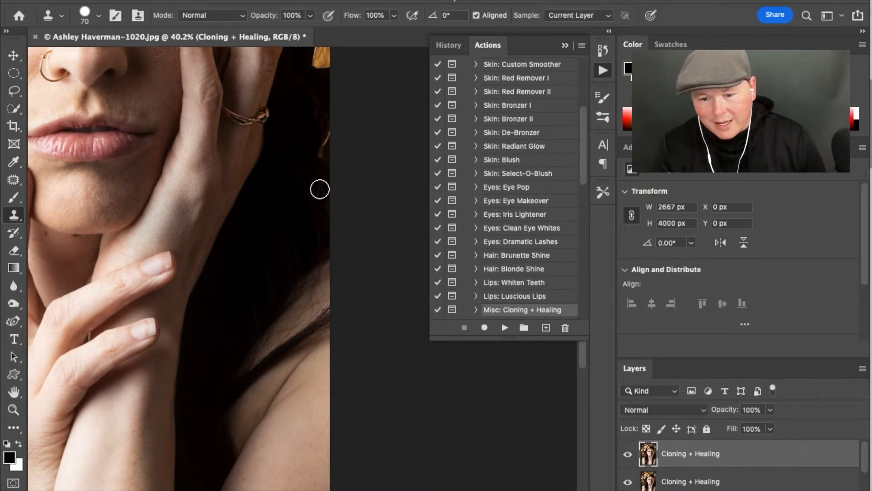
mouse_move(325, 268)
left_mouse_down()
mouse_move(247, 359)
mouse_move(306, 325)
mouse_move(239, 373)
left_mouse_up()
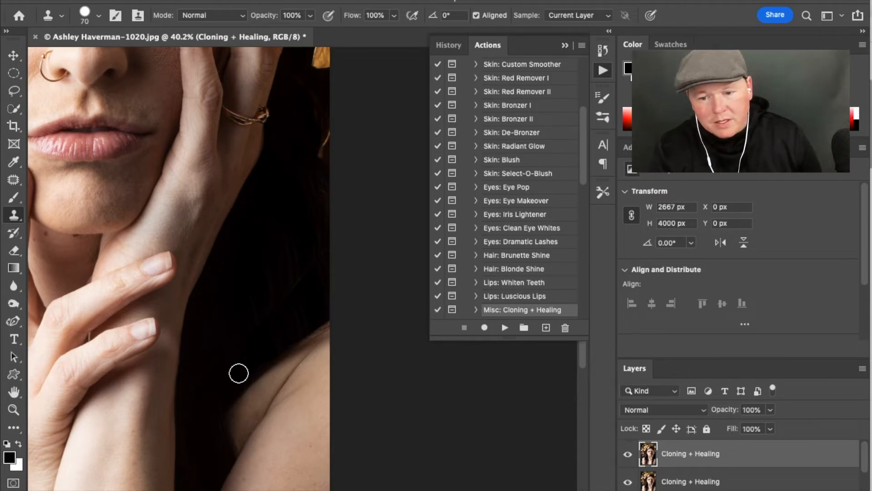
Run the ProRetouch action Skin: Foundation Strong and continue past its instruction message
key("ctrl+0")
key("ctrl+minus")
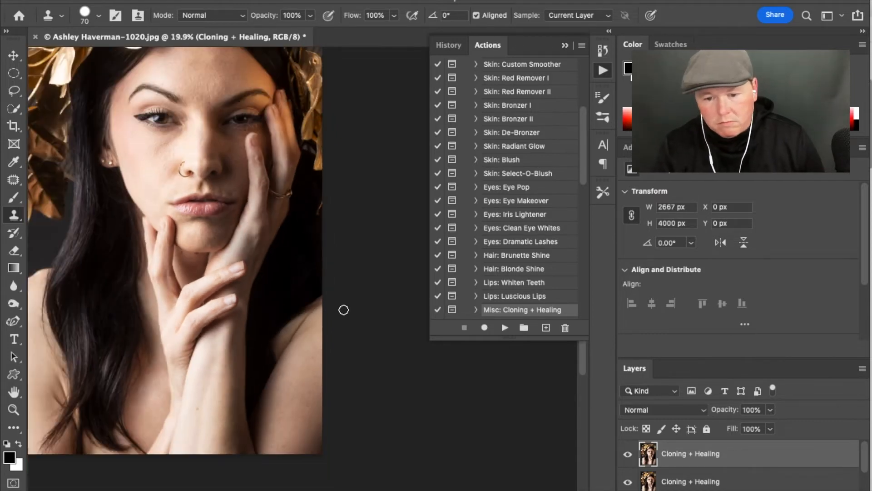
scroll(344, 309, "down", 3)
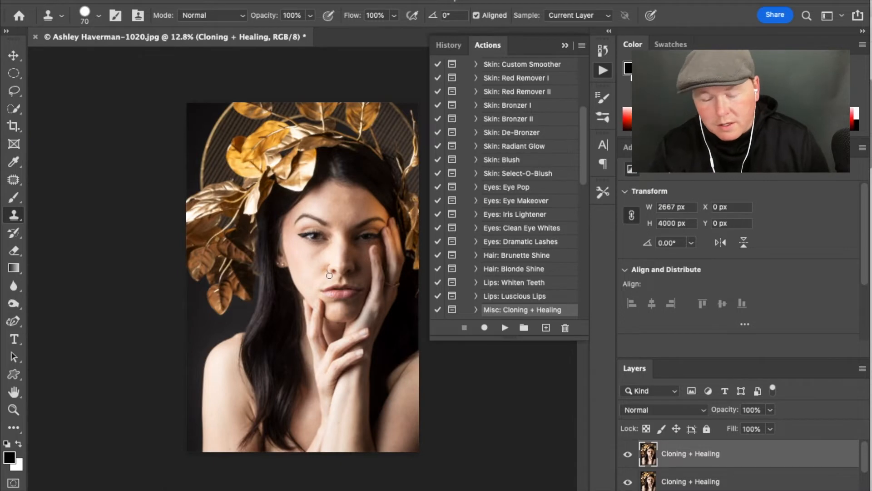
scroll(329, 275, "up", 3)
scroll(239, 249, "right", 2)
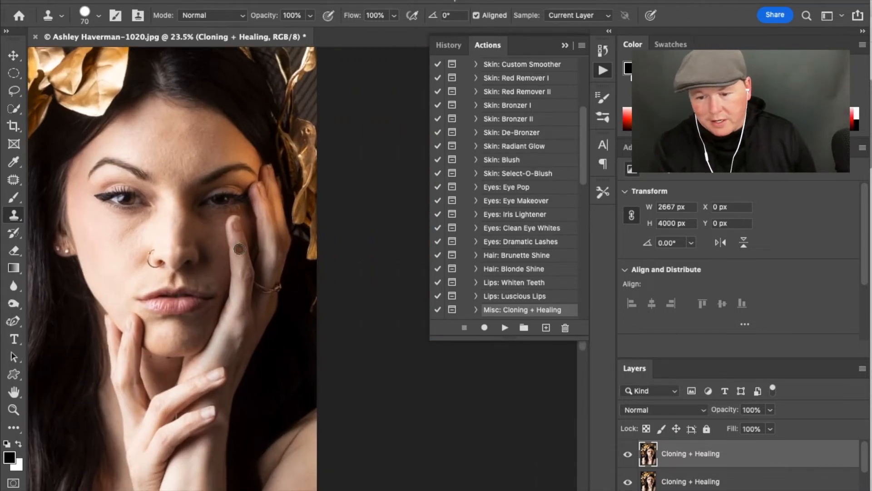
left_click_drag(584, 127, 586, 70)
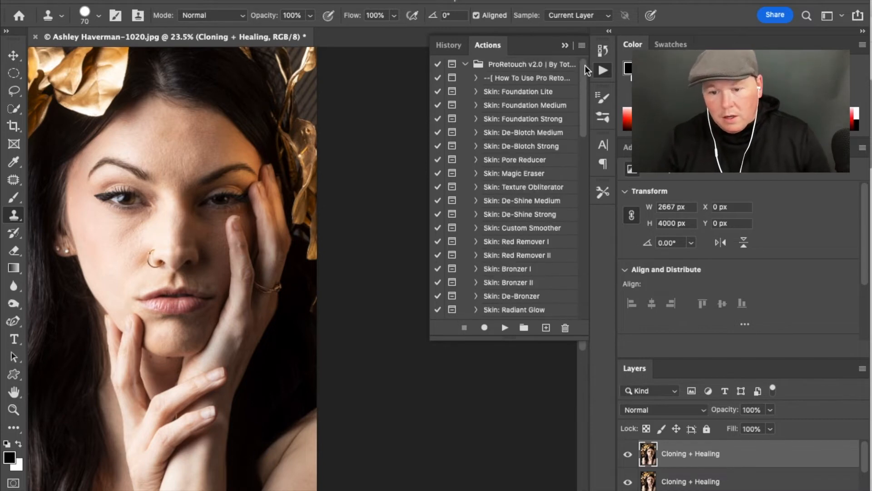
left_click(518, 119)
left_click(505, 327)
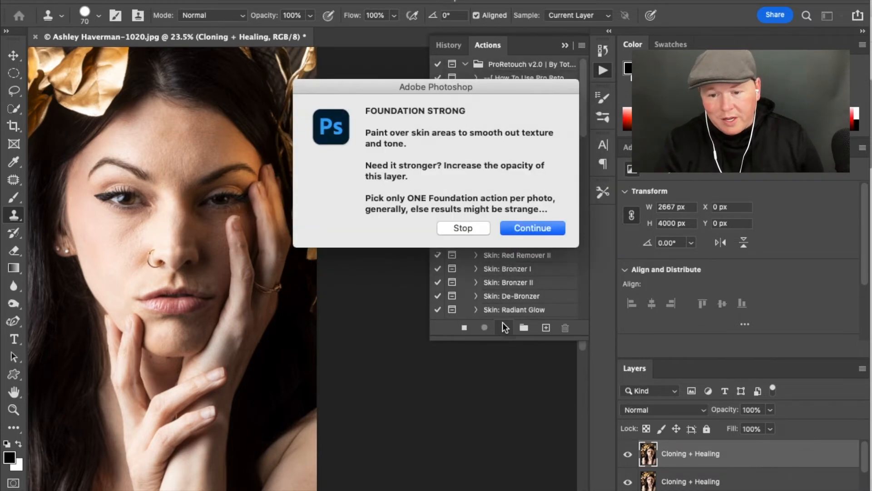
left_click(526, 227)
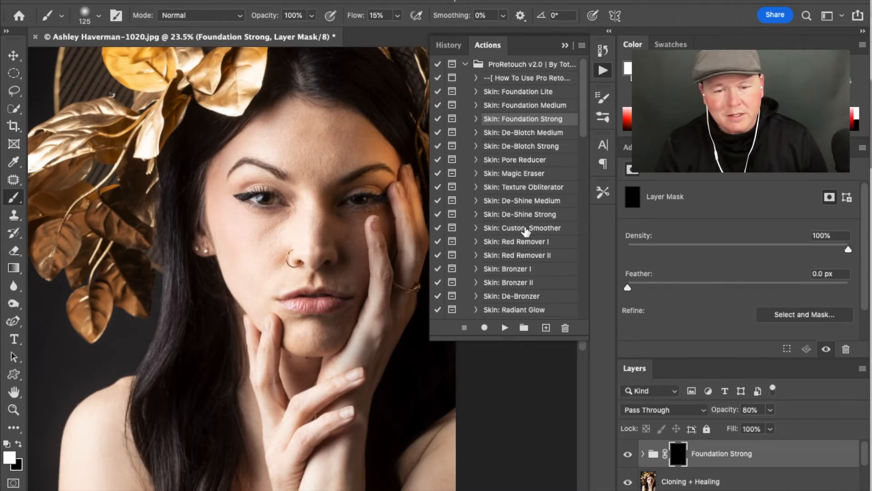
Set the brush to 200 px and 100% flow, and paint the foundation smoothing onto the forehead and central face skin
key("bracketright")
key("bracketright")
key("bracketright")
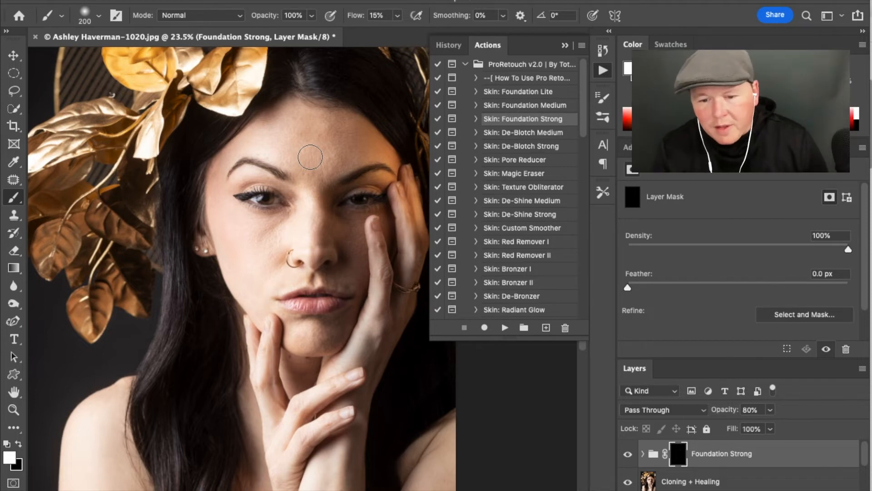
left_click_drag(397, 15, 464, 33)
mouse_move(321, 165)
left_mouse_down()
mouse_move(320, 158)
mouse_move(323, 168)
mouse_move(330, 163)
left_mouse_up()
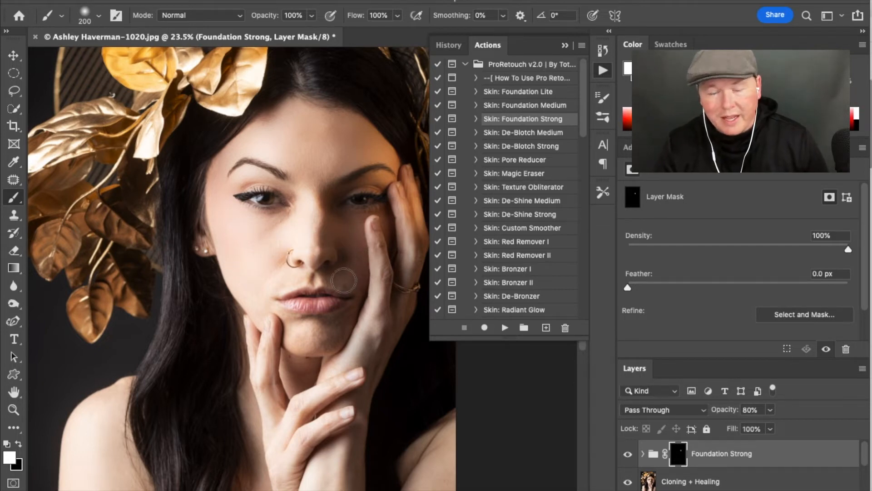
Smooth the cheek on the Foundation Strong mask, then use a 125 px brush around the mouth, chin, hands and fingers
left_click_drag(224, 236, 237, 259)
key("bracketleft")
key("bracketleft")
key("bracketleft")
mouse_move(292, 316)
left_mouse_down()
mouse_move(318, 330)
mouse_move(340, 321)
mouse_move(361, 286)
mouse_move(321, 275)
mouse_move(350, 278)
mouse_move(358, 262)
left_mouse_up()
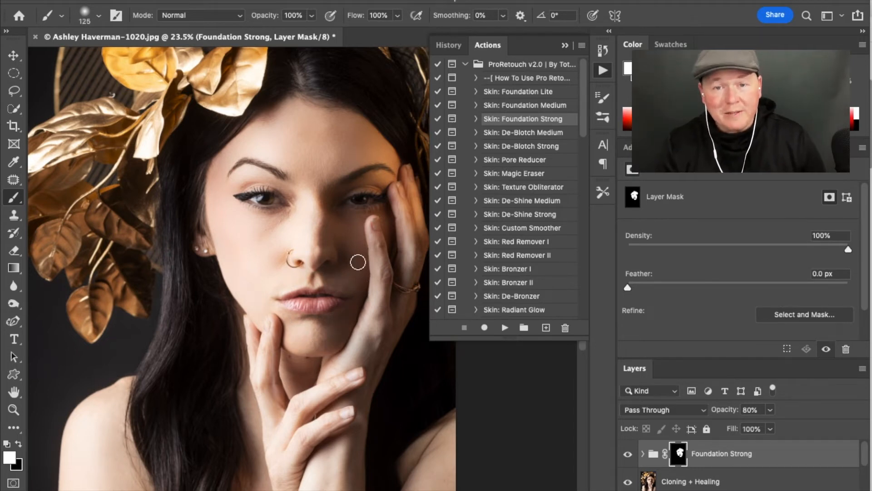
mouse_move(406, 234)
left_mouse_down()
mouse_move(393, 331)
mouse_move(370, 373)
mouse_move(364, 348)
mouse_move(325, 377)
mouse_move(378, 342)
mouse_move(366, 385)
mouse_move(336, 406)
mouse_move(351, 398)
mouse_move(356, 446)
mouse_move(358, 428)
mouse_move(294, 420)
left_mouse_up()
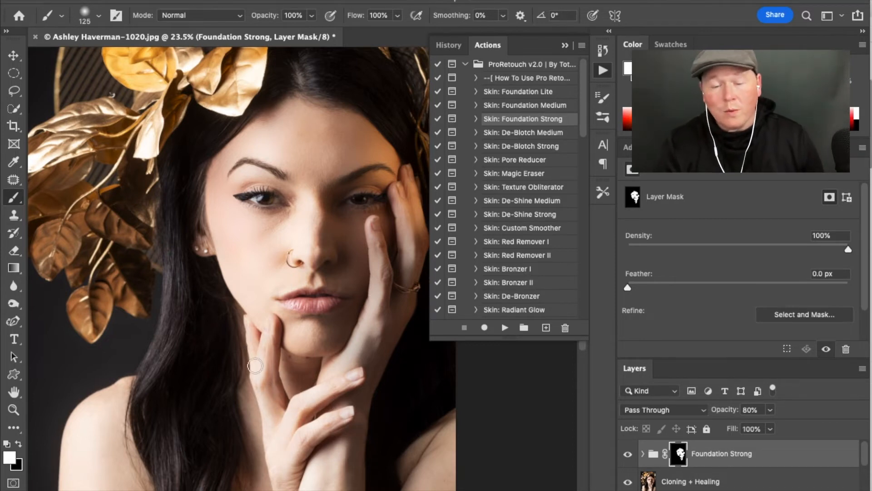
Enlarge the brush to 200 px and paint the foundation smoothing over the arms, shoulders and chest
scroll(261, 458, "down", 5)
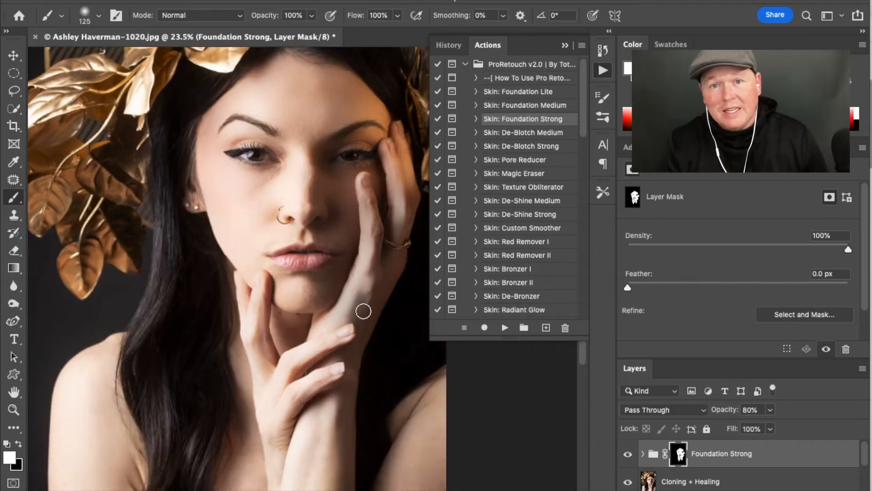
key("bracketright")
key("bracketright")
key("bracketright")
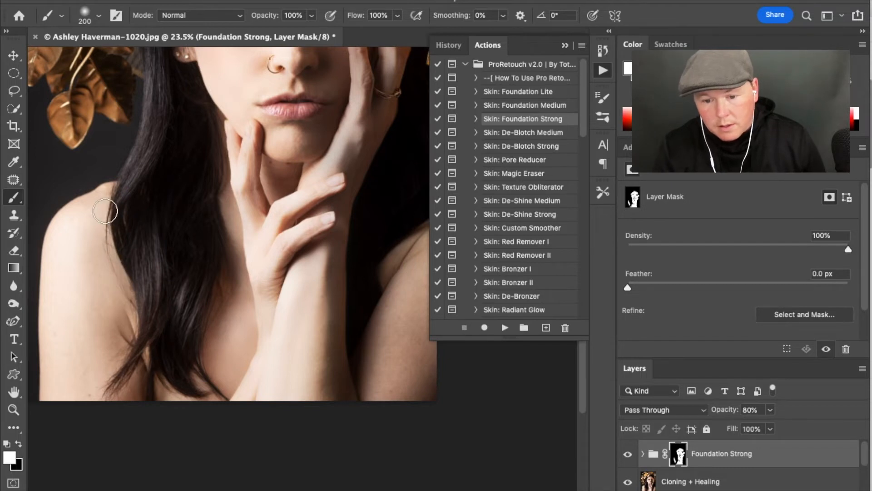
scroll(264, 365, "left", 5)
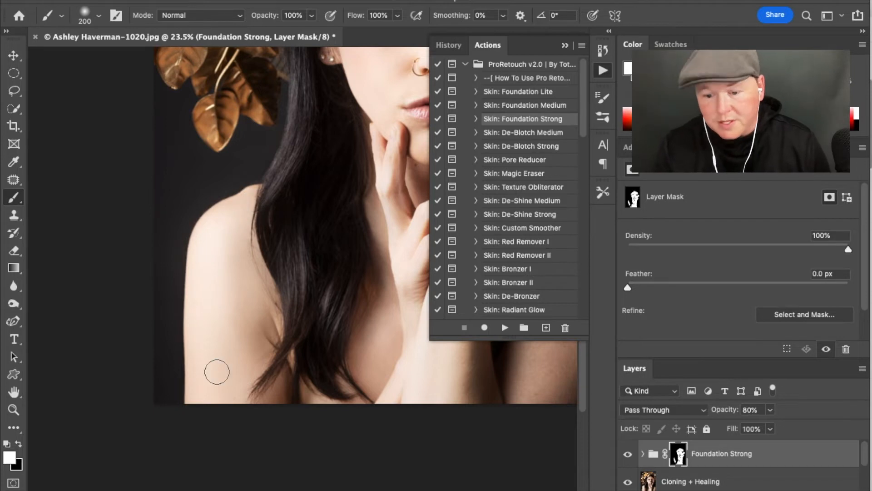
scroll(296, 363, "right", 12)
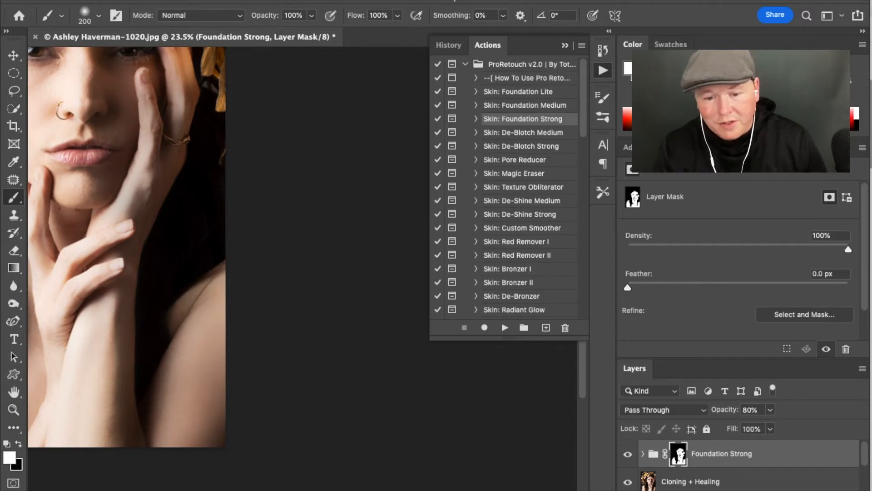
Switch the mask brush to black at 45 px and paint the smoothing off the fingernails of both hands
key("ctrl+0")
left_click(18, 444)
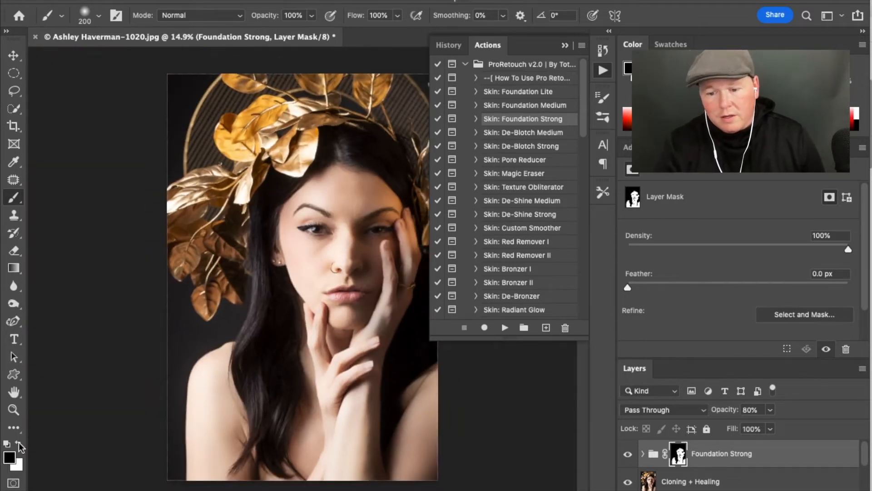
key("bracketleft")
key("bracketleft")
scroll(341, 345, "up", 6)
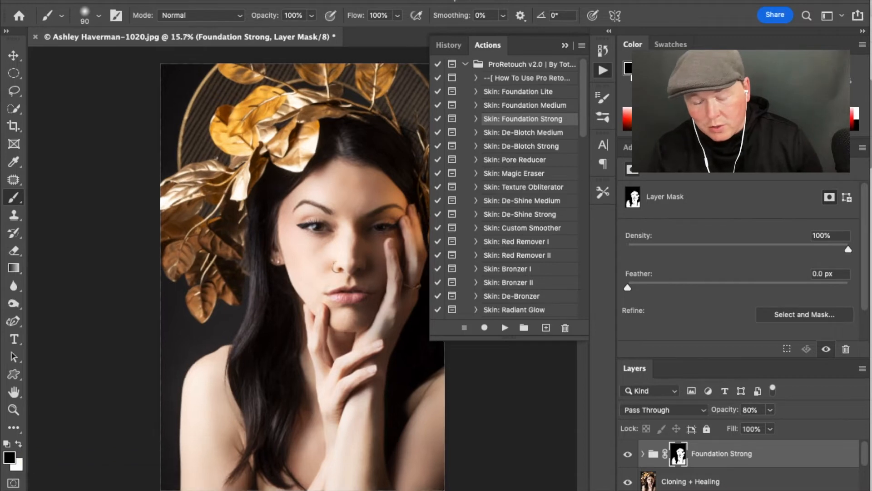
key("bracketleft")
key("bracketleft")
key("bracketleft")
key("bracketleft")
key("bracketleft")
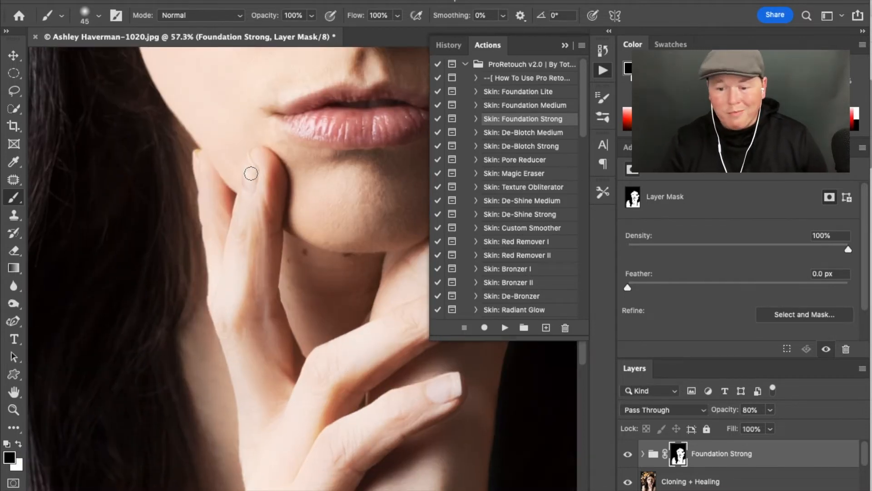
scroll(452, 413, "right", 5)
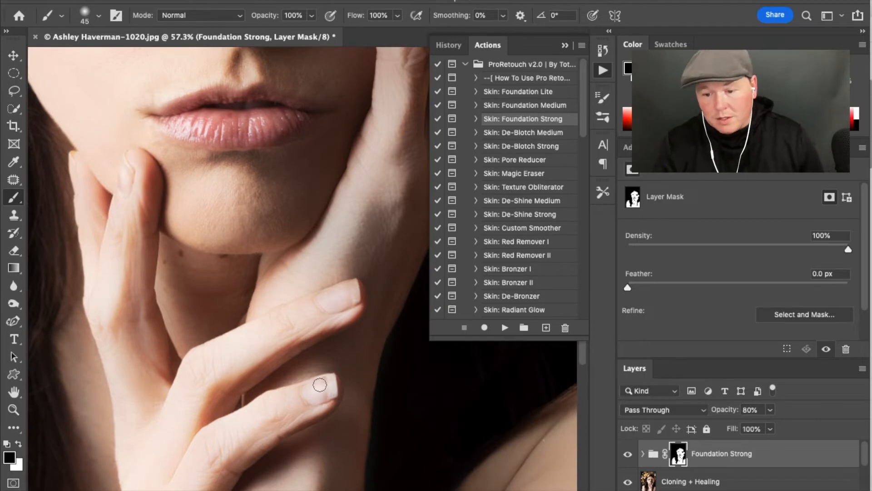
scroll(320, 322, "up", 6)
scroll(320, 322, "right", 3)
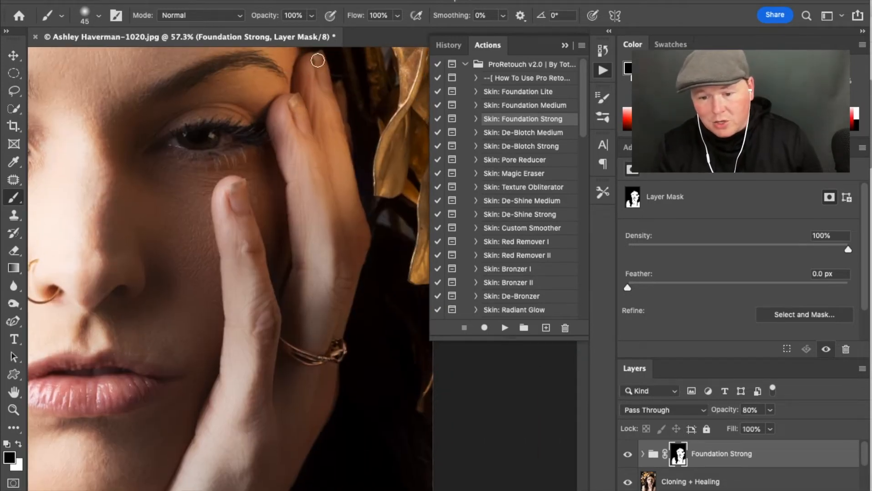
Mask the smoothing off the nostrils, lips and eyebrows with the black brush to restore their detail
scroll(297, 353, "left", 5)
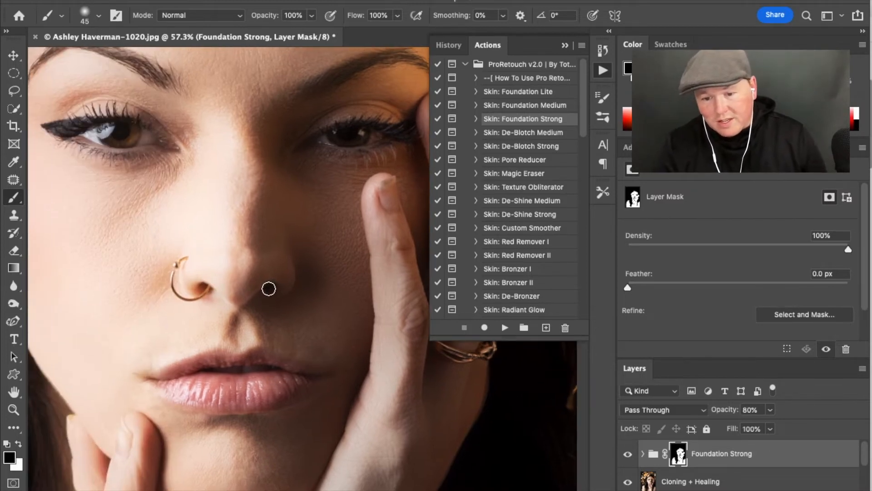
left_click_drag(282, 307, 314, 340)
scroll(314, 340, "up", 3)
scroll(314, 340, "left", 3)
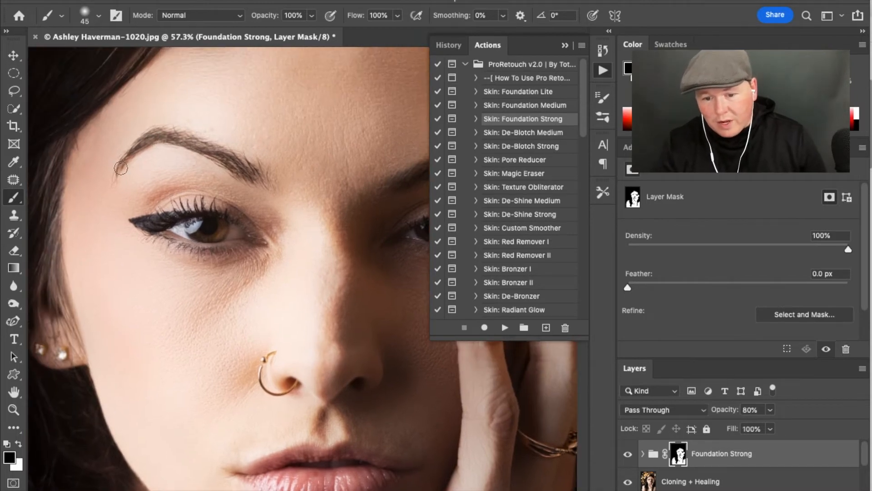
Compare the portrait with and without the Foundation Strong group, and lower the group's opacity to 51%
scroll(341, 294, "down", 6)
scroll(340, 294, "down", 3)
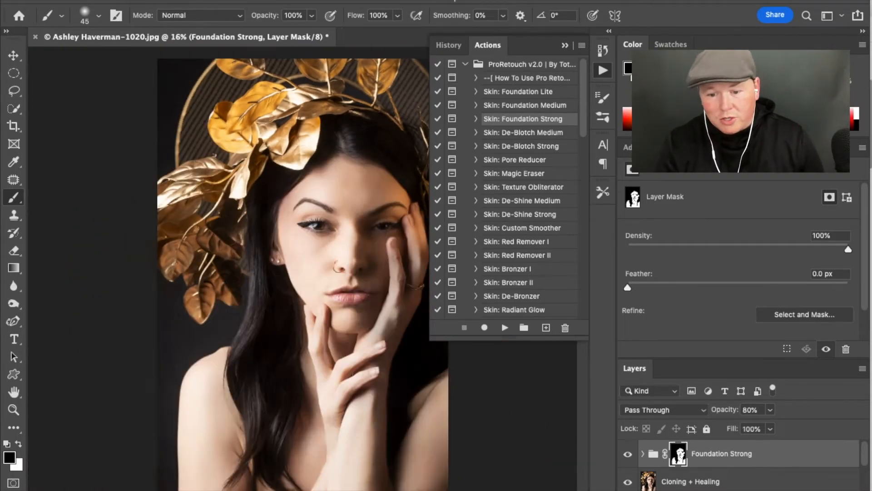
left_click(629, 454)
left_click(629, 455)
left_click(629, 454)
left_click(630, 457)
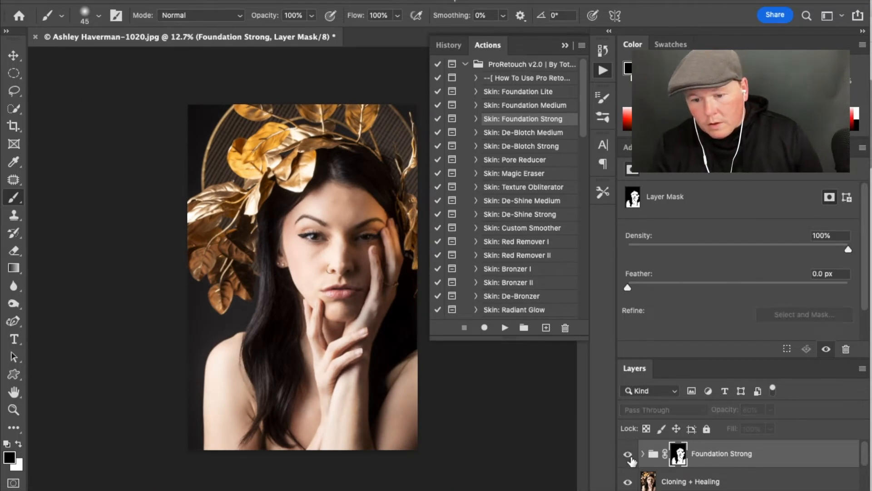
left_click(770, 410)
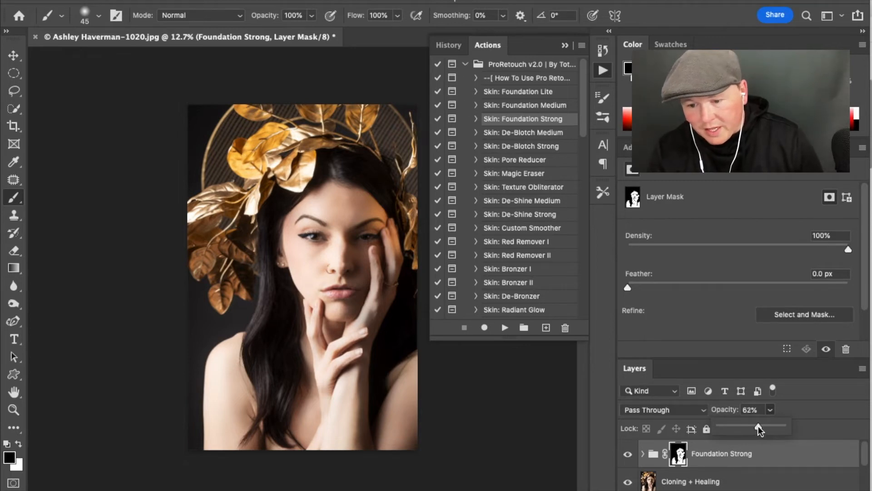
left_click_drag(753, 427, 752, 430)
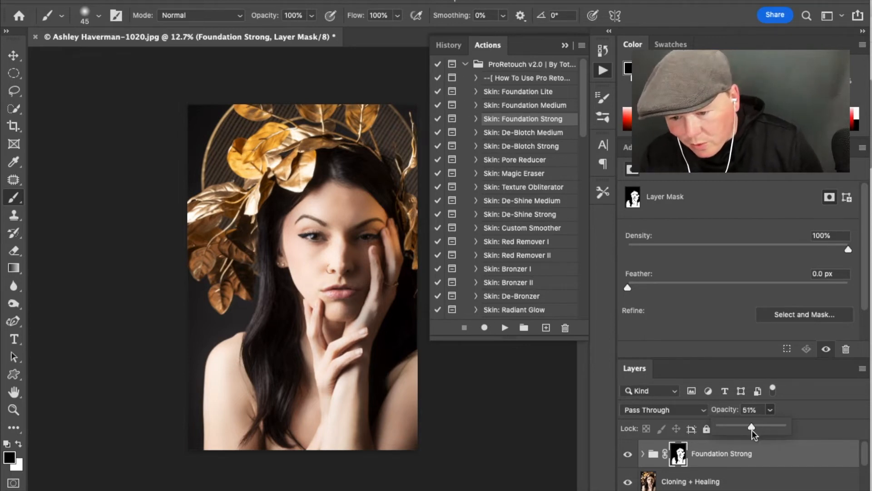
Run the Eyes: Eye Pop action and paint its effect over both of the model's eyes
left_click_drag(583, 99, 585, 127)
left_click(505, 256)
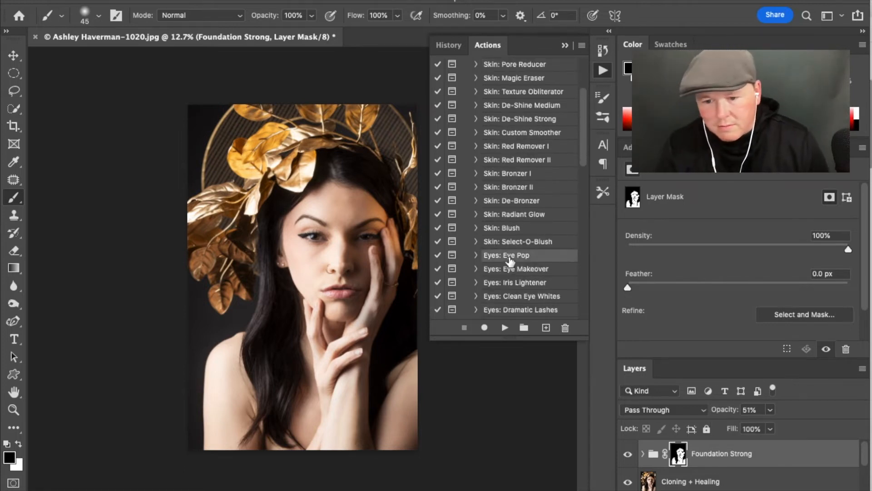
left_click(505, 327)
left_click(521, 247)
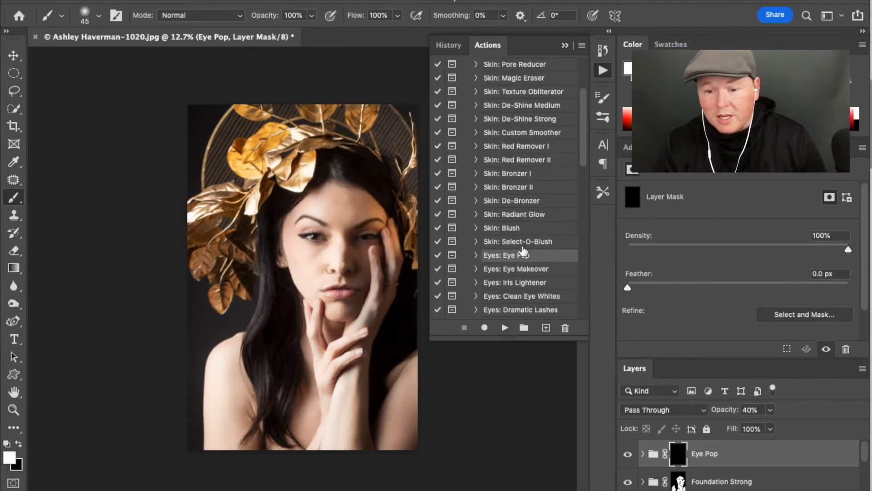
scroll(298, 240, "up", 5)
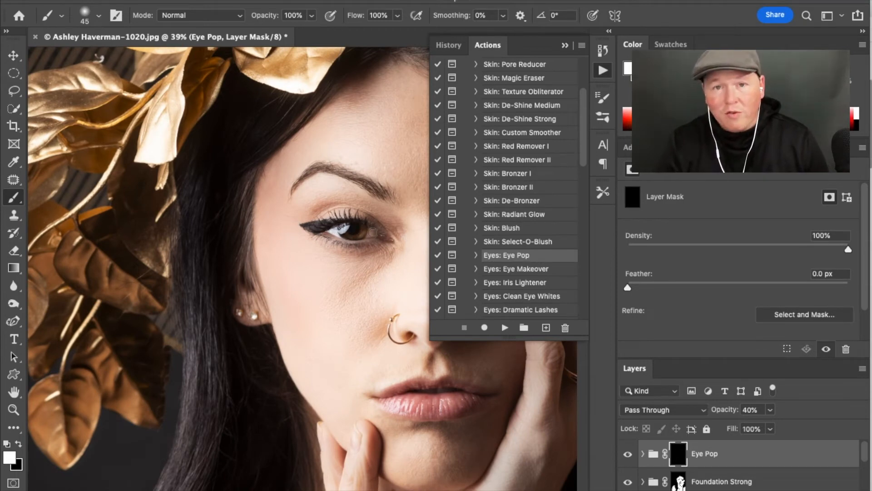
scroll(335, 230, "right", 5)
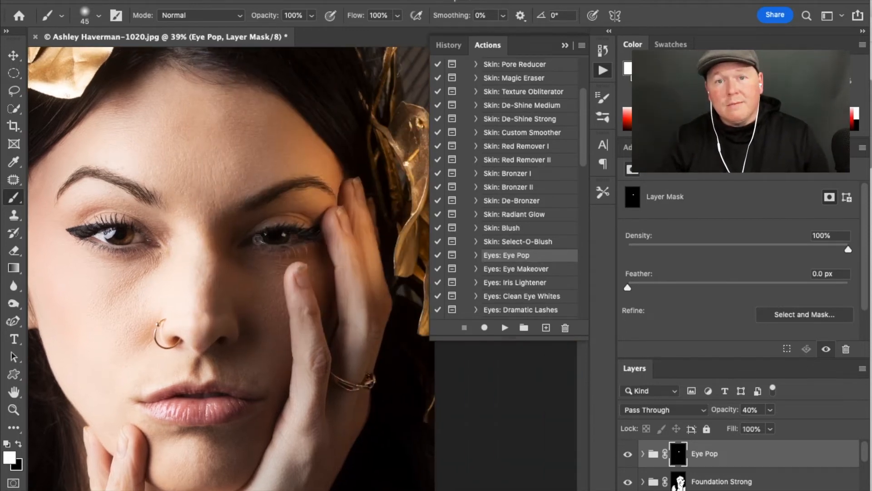
Run the Eyes: Dramatic Lashes action and paint its darkening effect along the lashes of both eyes
left_click(517, 311)
left_click(503, 327)
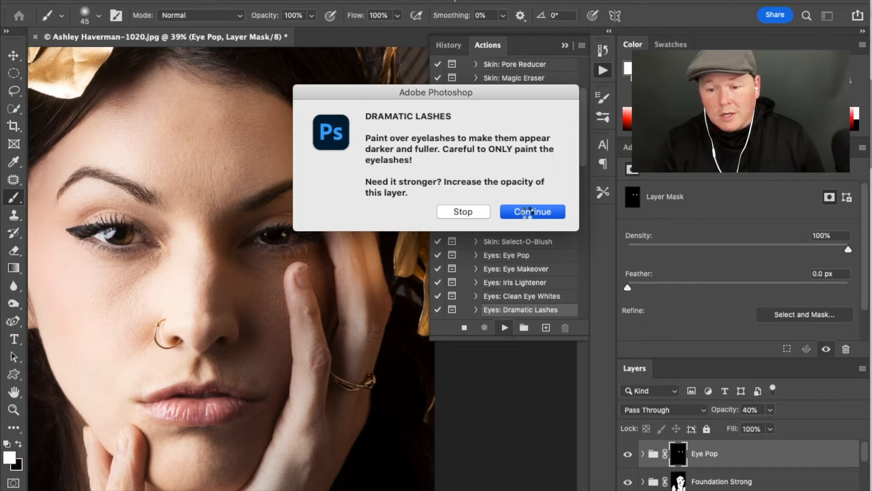
left_click(528, 212)
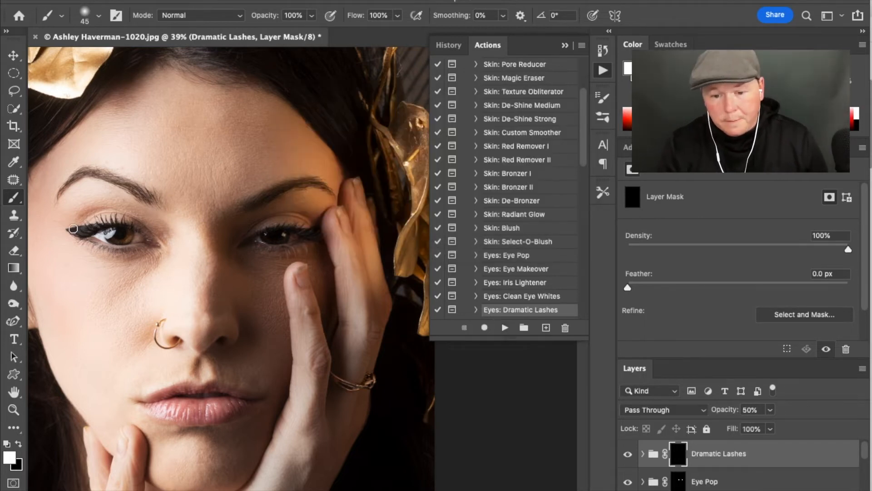
left_click(88, 241)
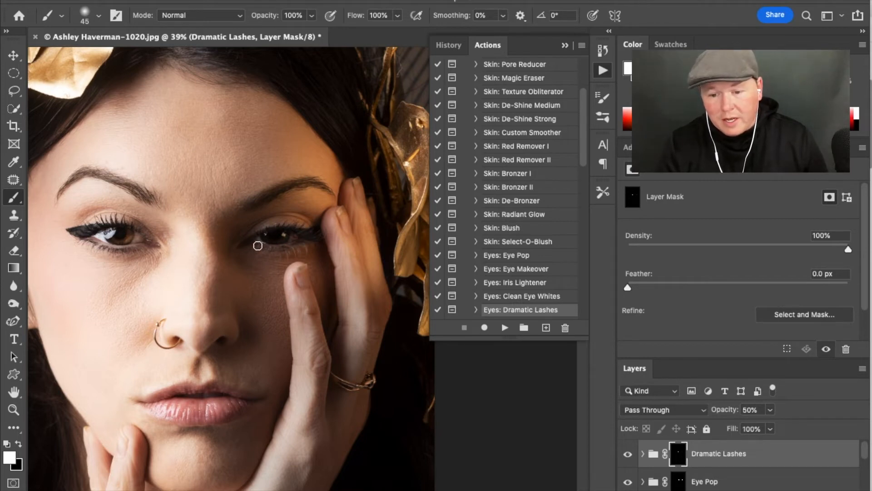
Run the Lips: Luscious Lips action and paint its glossy effect over the lips
left_click_drag(583, 133, 584, 161)
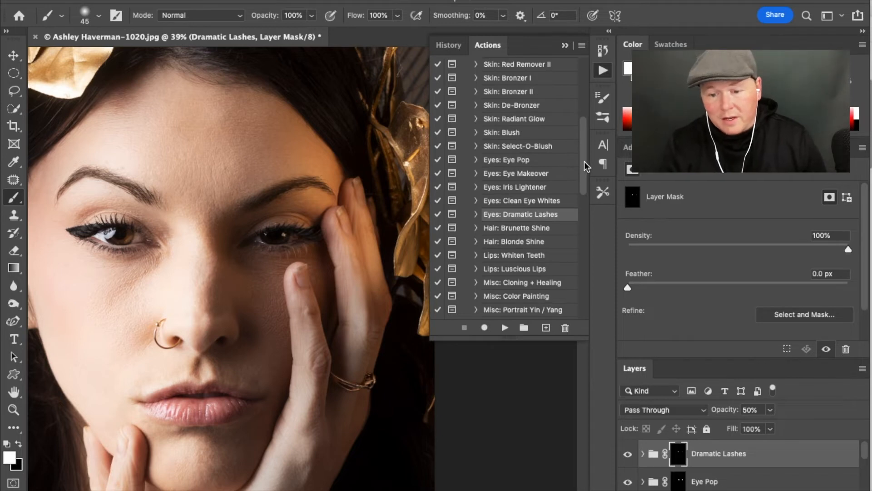
left_click(508, 269)
left_click(504, 327)
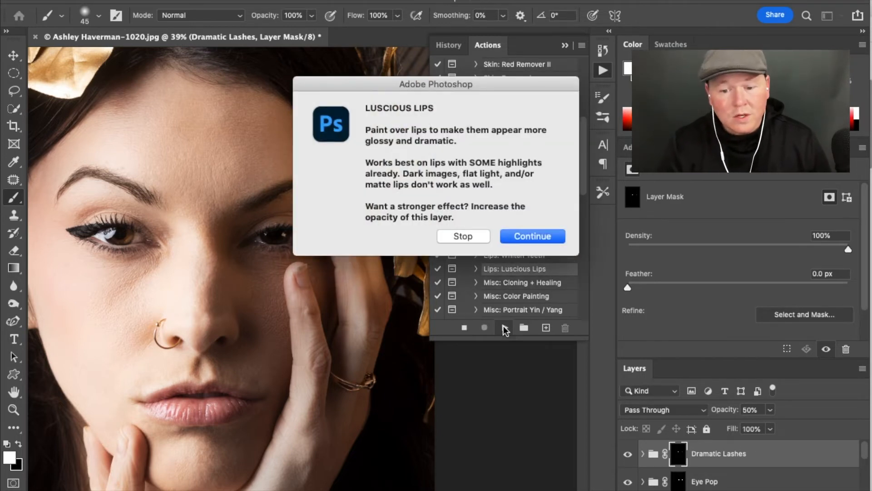
left_click(521, 236)
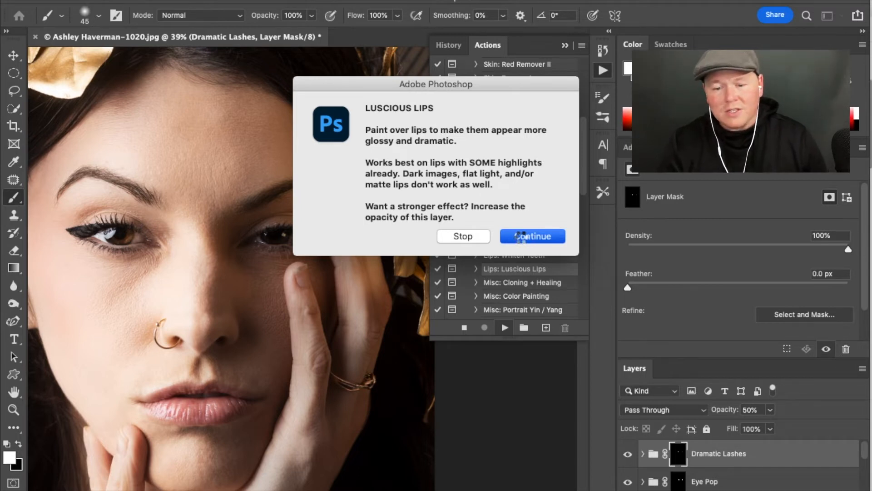
left_click(521, 237)
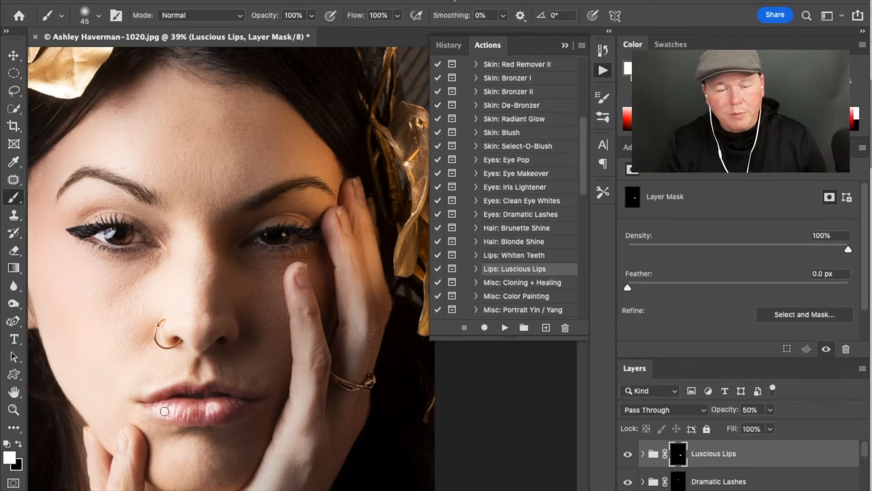
Compare the lips with and without the Luscious Lips group, and lower the group's opacity to 30%
left_click(628, 453)
left_click(629, 454)
left_click(771, 410)
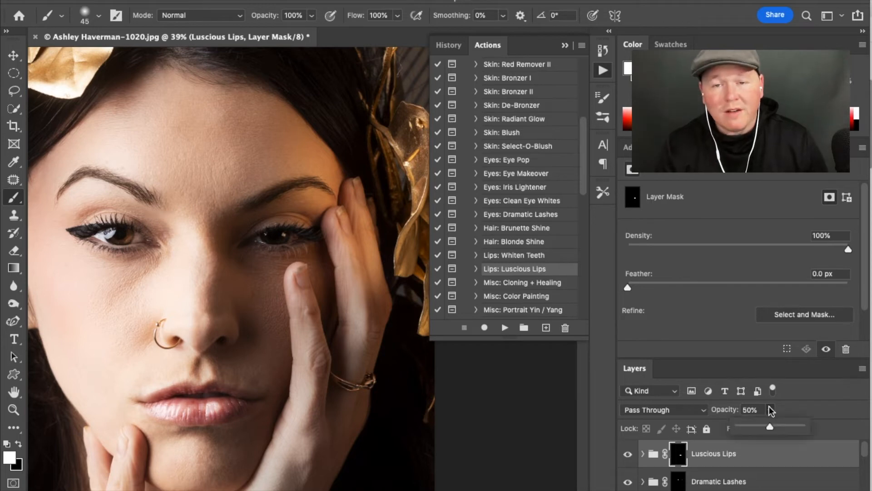
left_click_drag(763, 426, 759, 424)
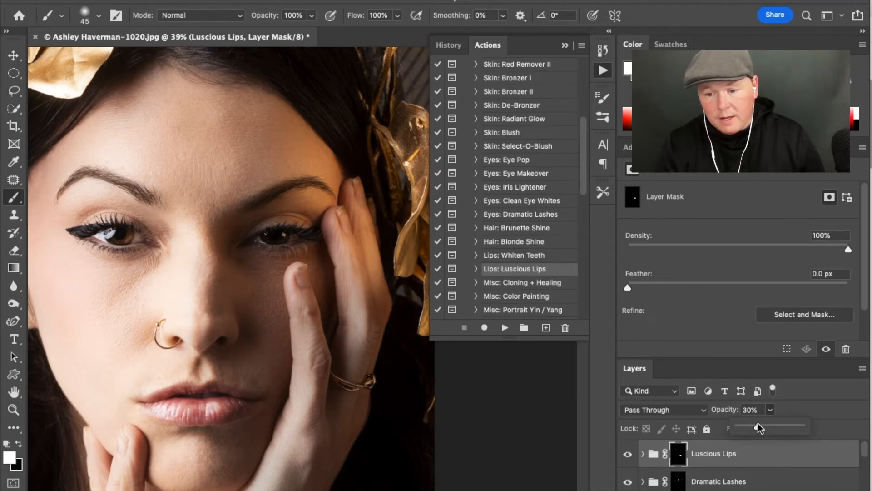
Try to clone skin over the stray hairs on the shoulder on the upper Cloning + Healing layer with a 70 px Clone Stamp
left_click(12, 410)
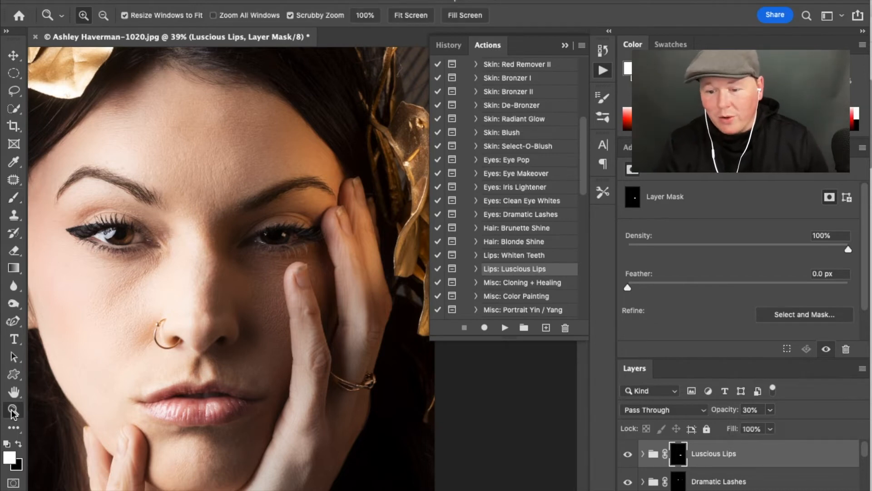
left_click(407, 15)
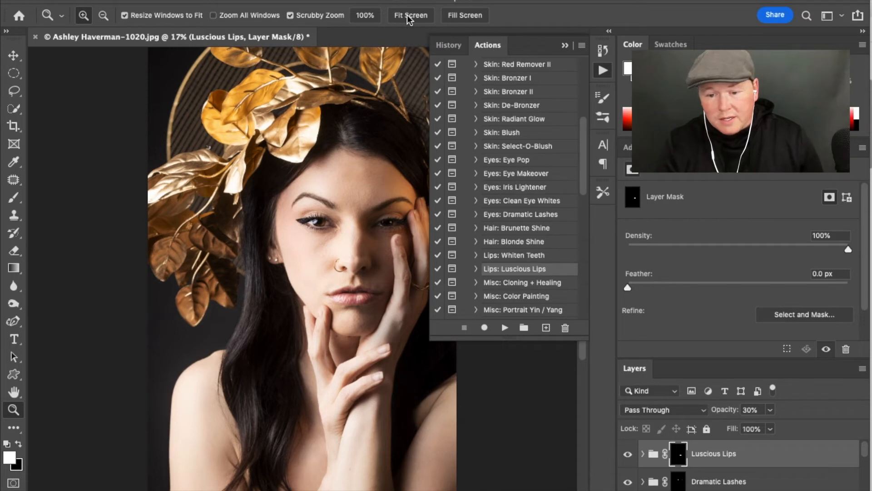
scroll(733, 466, "down", 5)
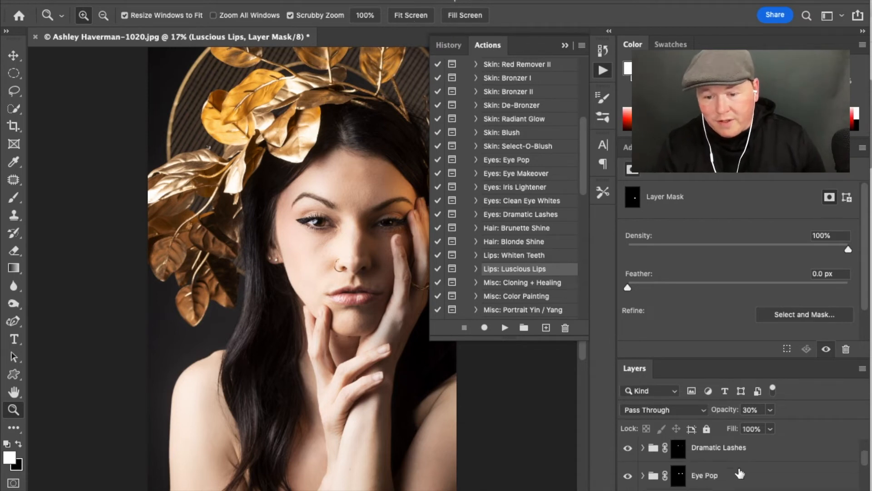
scroll(740, 473, "down", 1)
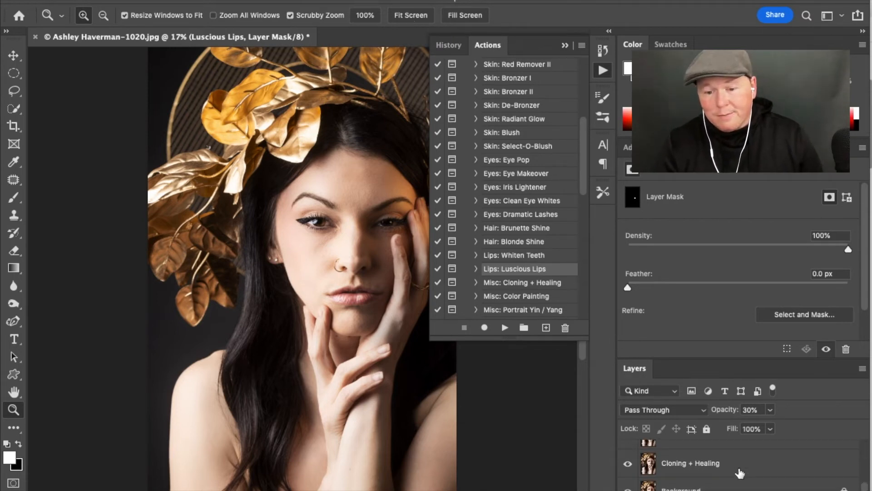
scroll(740, 473, "up", 2)
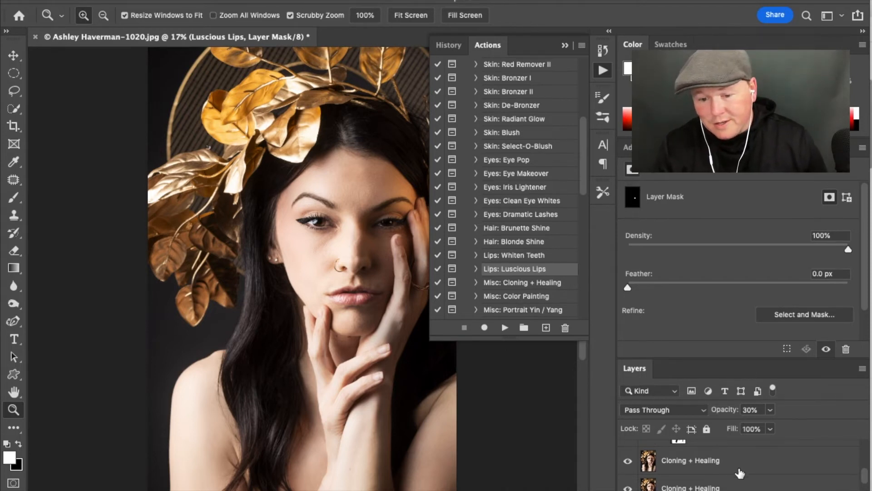
left_click(710, 471)
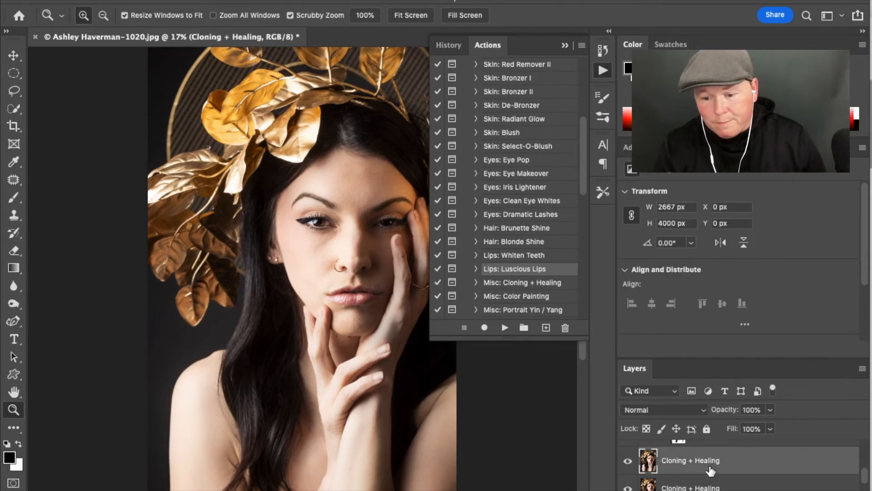
left_click(14, 214)
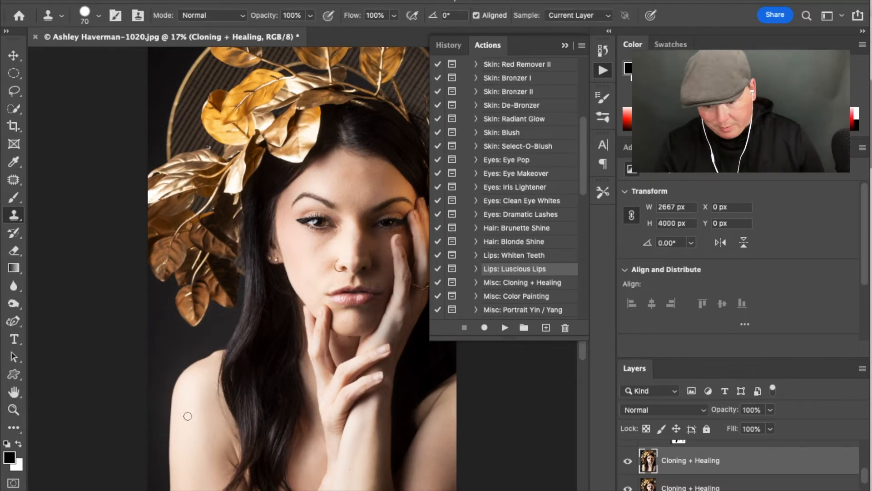
left_click(84, 14)
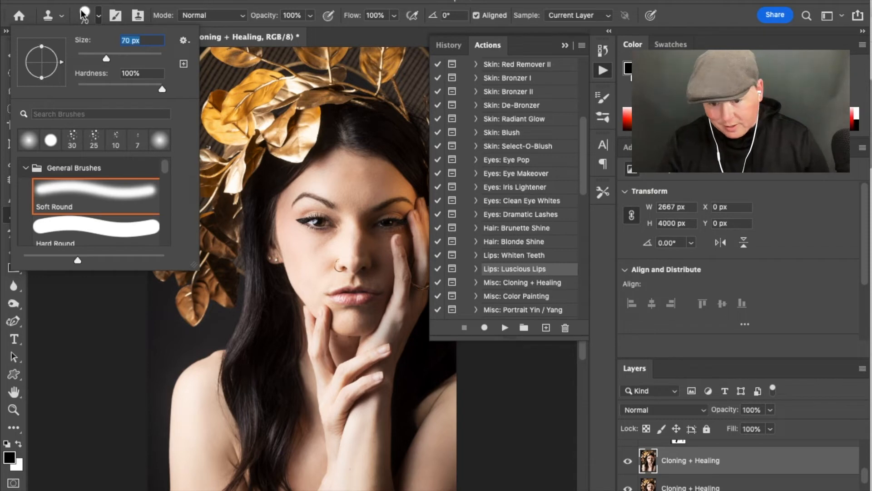
scroll(210, 397, "up", 5)
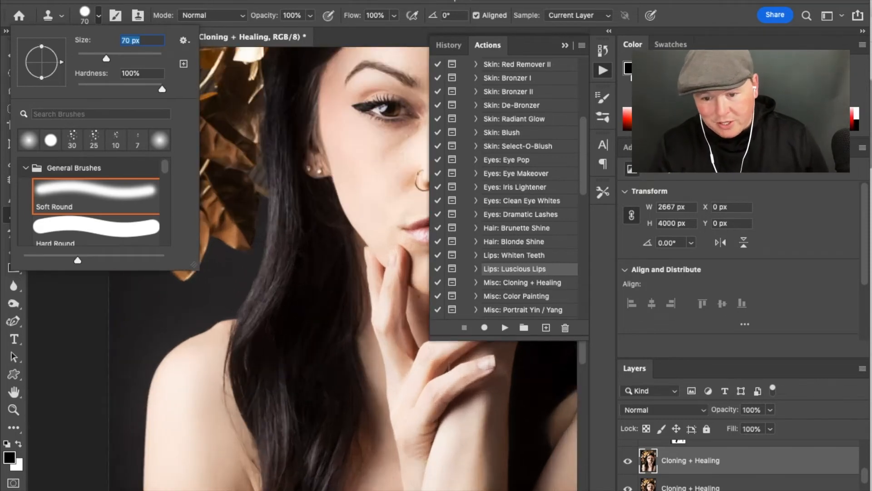
left_click(210, 398, "alt")
left_click_drag(217, 321, 234, 315)
key("super+z")
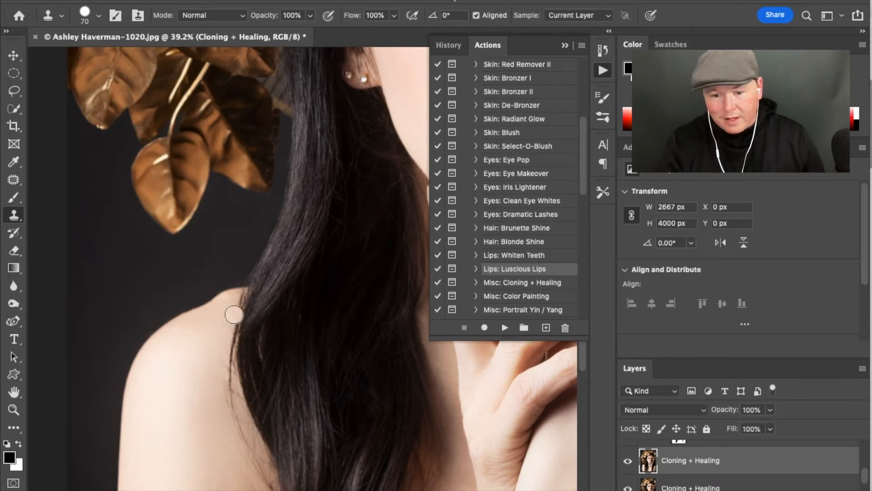
Soften the Clone Stamp to 66% hardness and try again to cover the stray hairs beside the long hair
left_click(86, 15)
left_click_drag(162, 89, 121, 88)
left_click(133, 86)
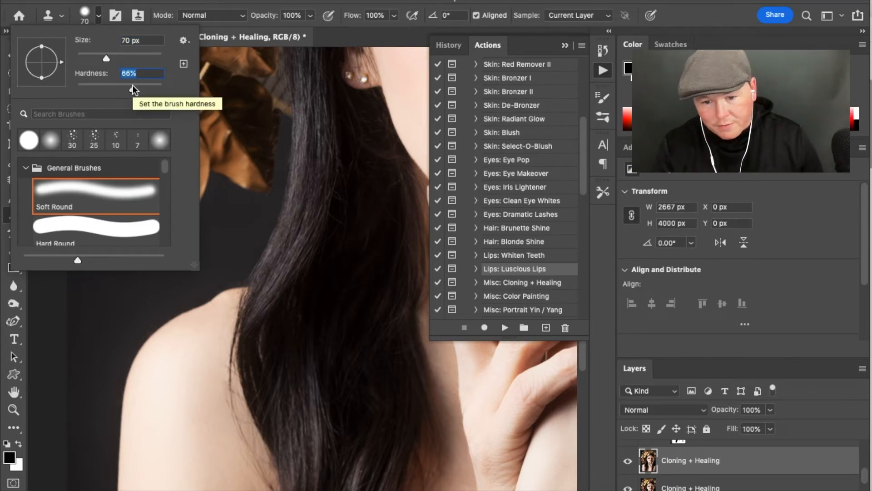
key("Return")
left_click_drag(255, 461, 257, 465)
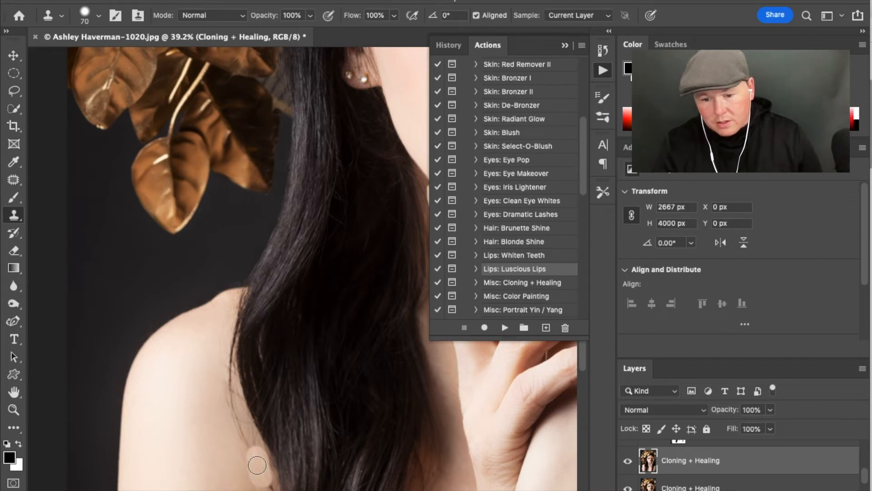
key("super+z")
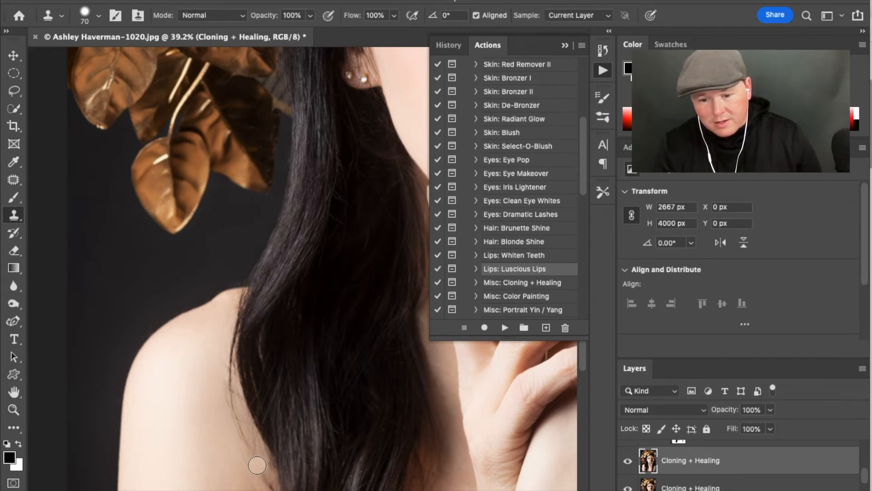
scroll(257, 465, "down", 2)
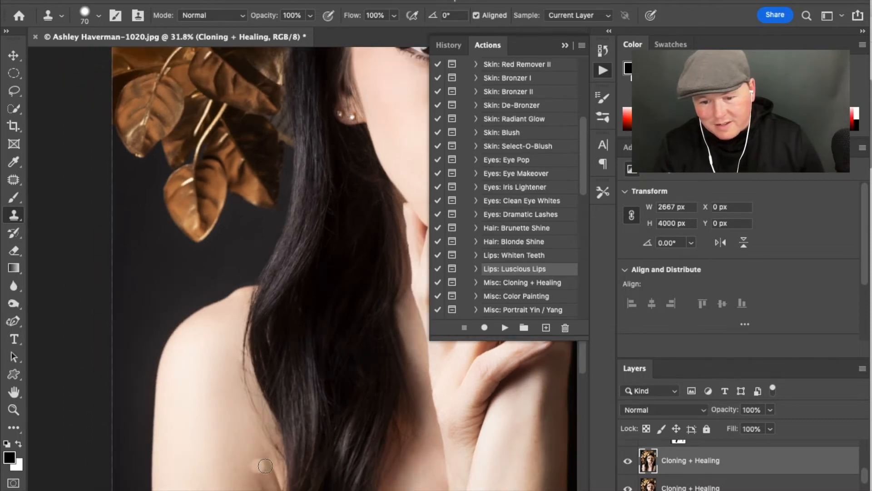
Group all retouching layers above the Background and stamp the visible image onto a new layer on top
scroll(680, 477, "up", 3)
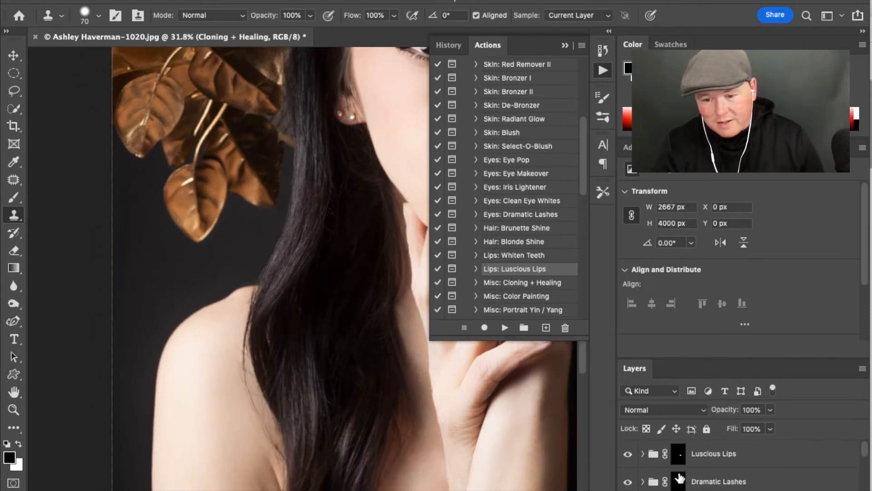
left_click(724, 459)
scroll(725, 463, "down", 3)
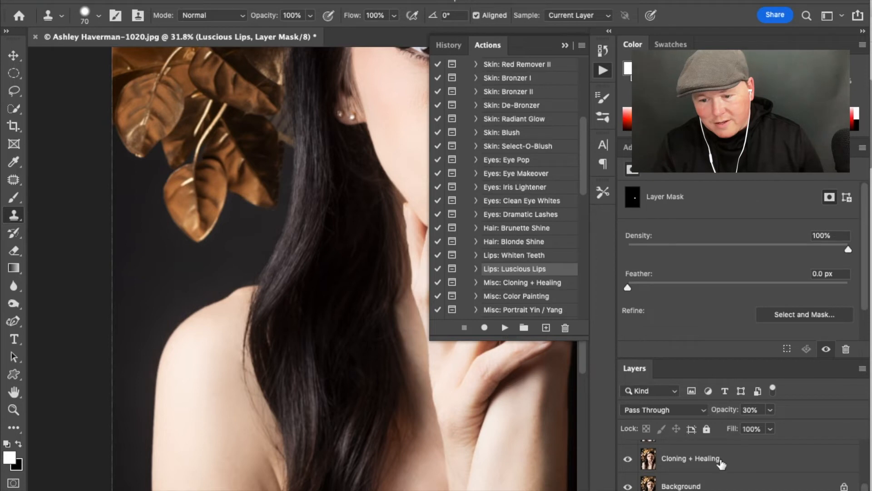
left_click(720, 460, "shift")
key("ctrl+g")
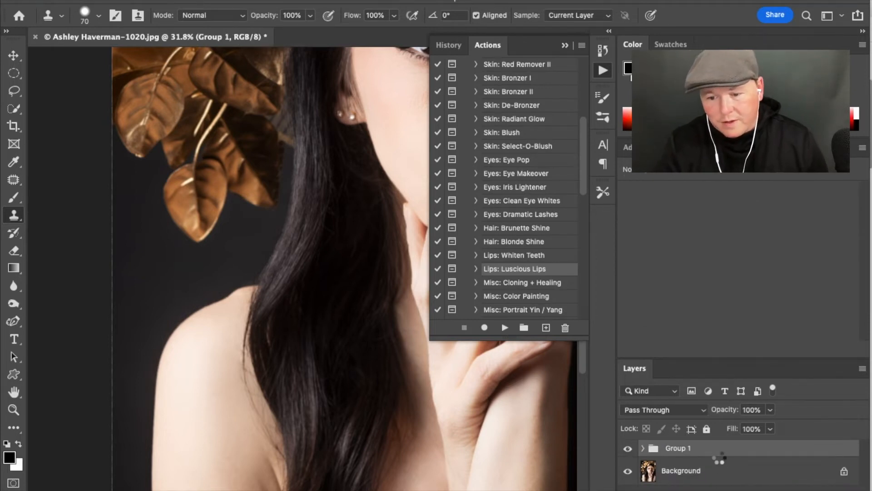
key("ctrl+alt+shift+e")
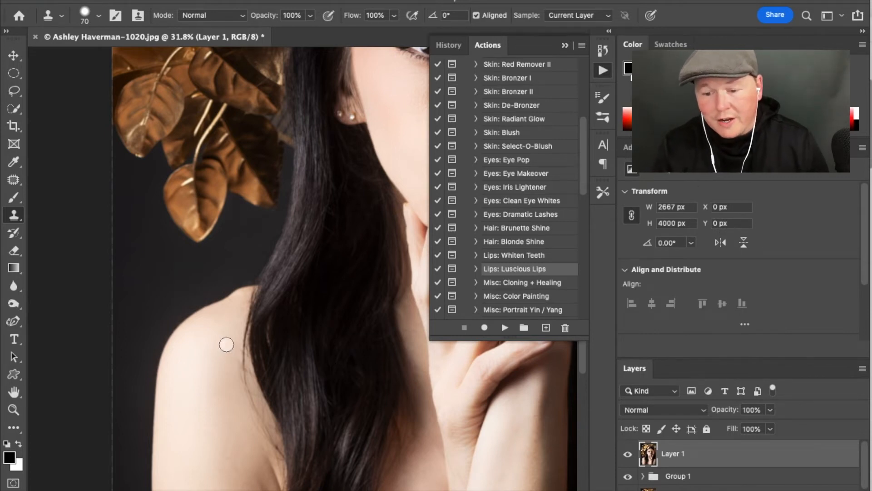
Remove the stray hairs from the shoulder skin beside the long hair with the Spot Healing Brush at 90 px
left_click(14, 179)
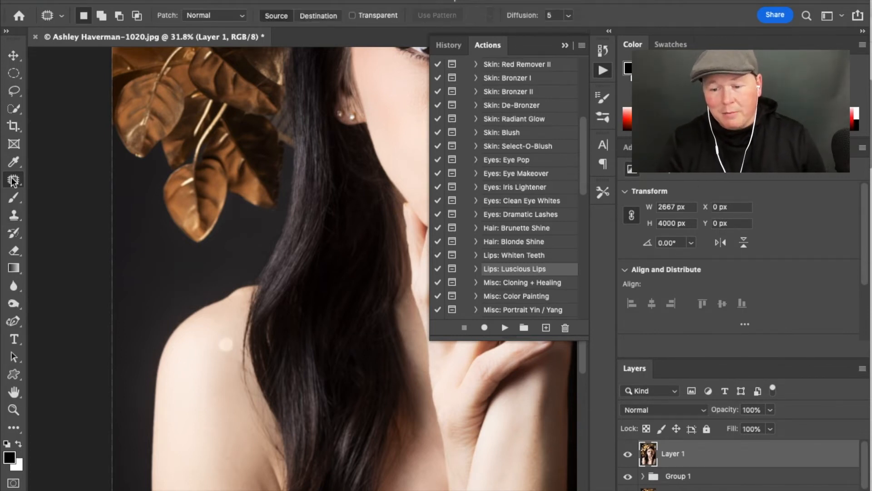
left_click(43, 177)
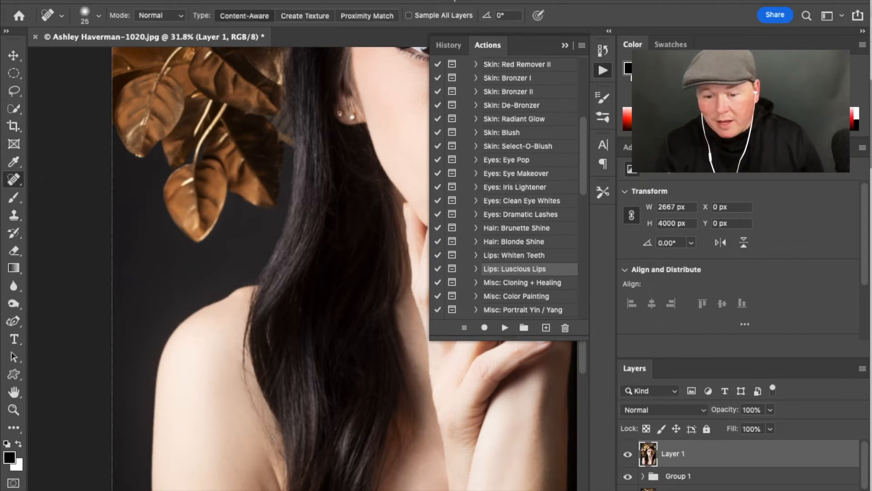
key("]")
mouse_move(276, 458)
left_mouse_down()
mouse_move(242, 374)
mouse_move(277, 462)
left_mouse_up()
key("]")
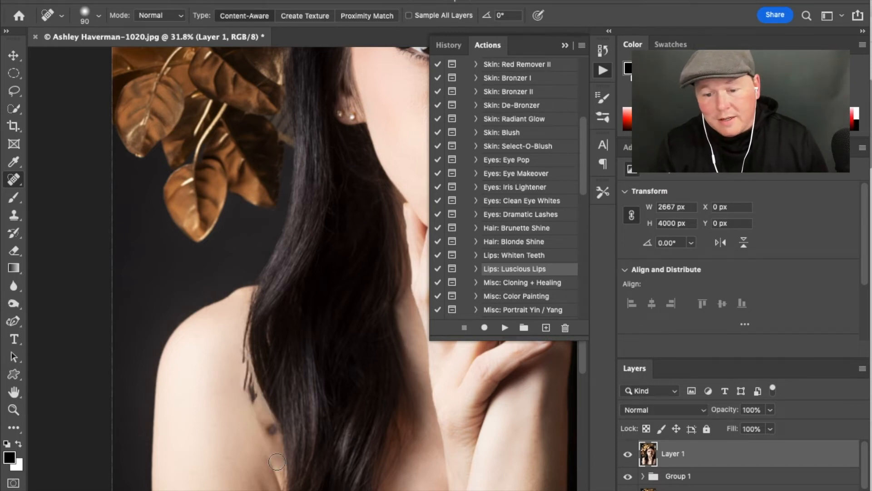
left_click_drag(244, 373, 252, 401)
left_click_drag(269, 433, 264, 422)
left_click_drag(248, 393, 245, 384)
left_click_drag(269, 441, 245, 366)
mouse_move(247, 398)
left_mouse_down()
mouse_move(249, 304)
mouse_move(246, 333)
left_mouse_up()
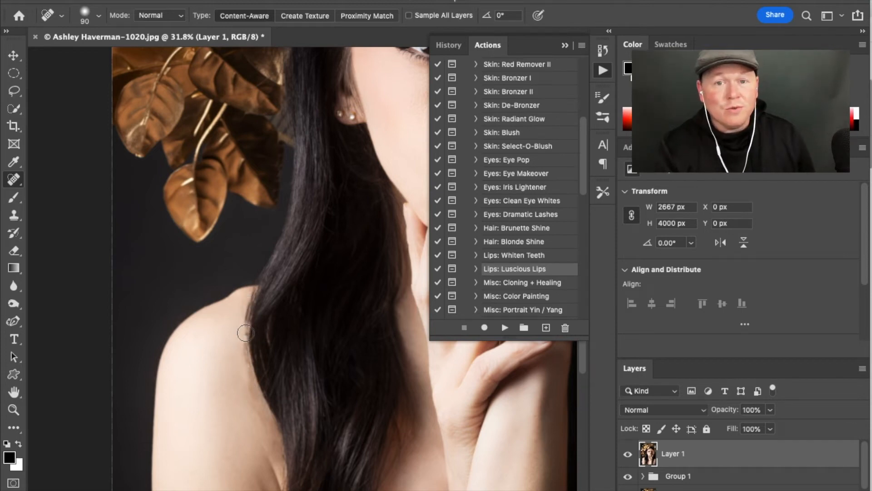
Clone clean skin over the stray hairs along the hair's outer edge, from the shoulder down, with a 45 px Clone Stamp
left_click_drag(249, 302, 247, 324)
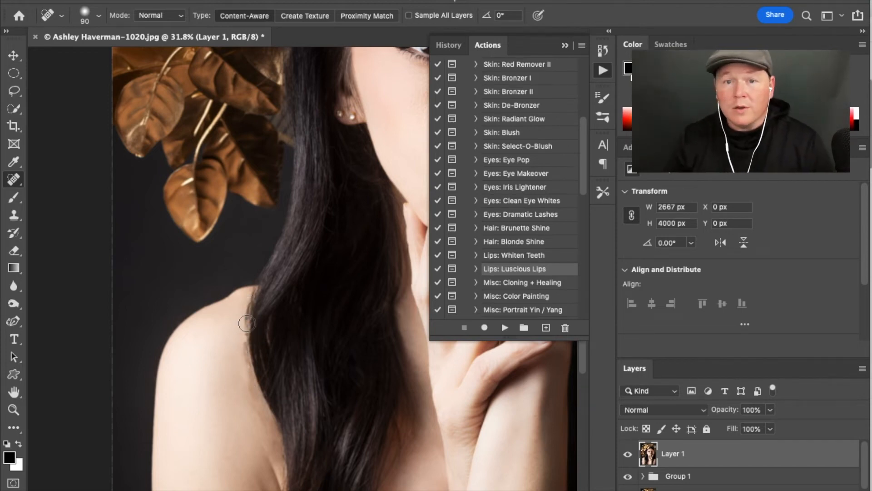
left_click(13, 215)
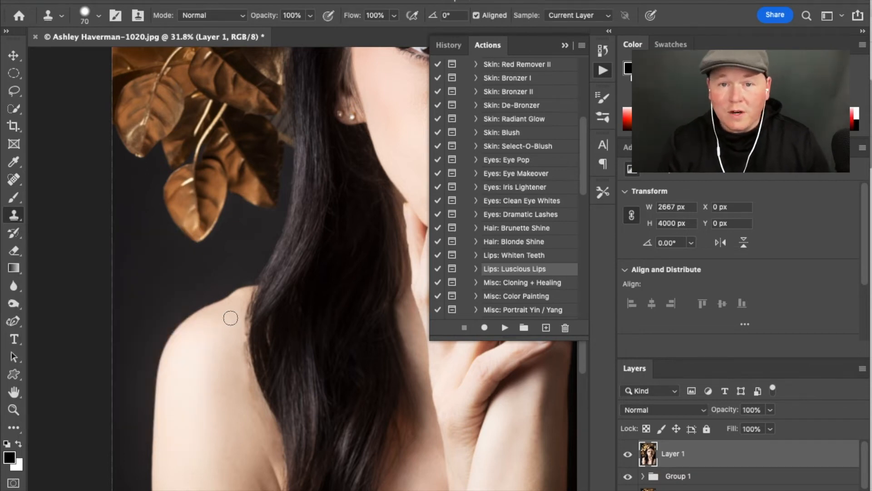
key("bracketleft")
key("bracketleft")
key("bracketleft")
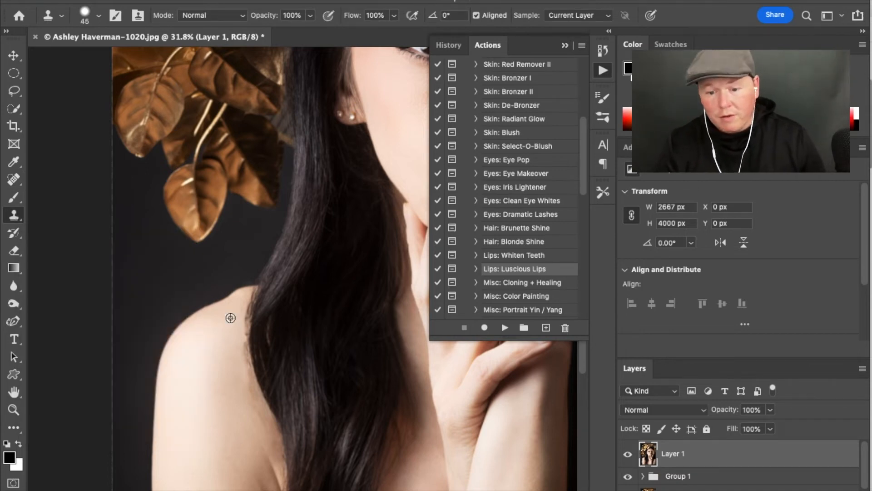
mouse_move(251, 293)
left_mouse_down()
mouse_move(248, 371)
mouse_move(276, 438)
mouse_move(263, 424)
left_mouse_up()
left_click(238, 377, "alt")
left_click(250, 431, "alt")
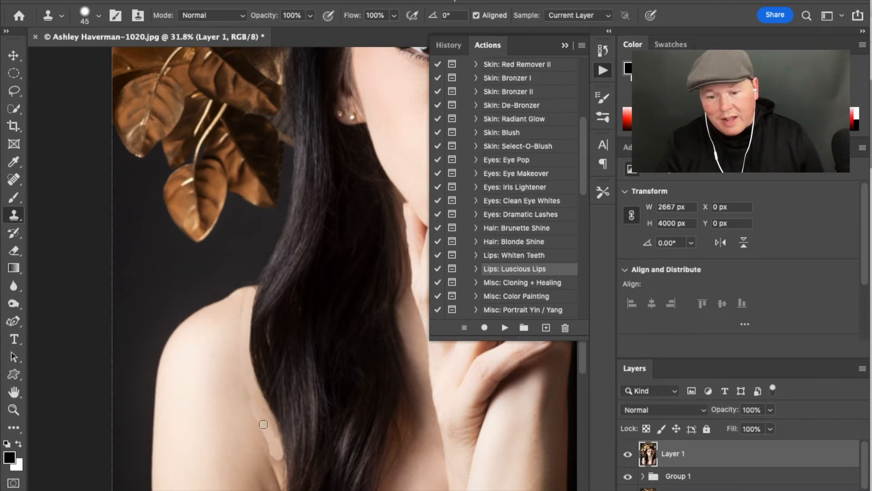
Blend the lower end of the cloned skin beside the hair, above the underarm, with the Patch tool set to Source
left_click_drag(14, 179, 41, 206)
mouse_move(269, 440)
left_mouse_down()
mouse_move(281, 470)
mouse_move(260, 461)
left_mouse_up()
key("super+d")
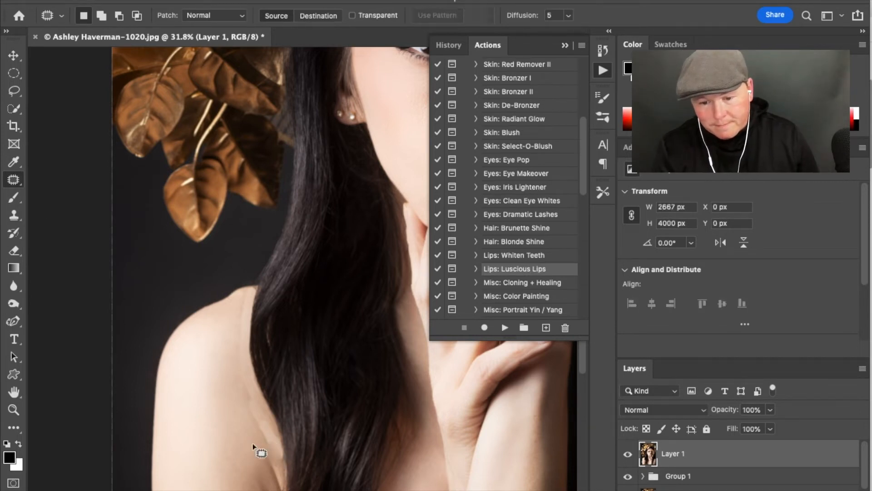
left_click_drag(274, 430, 280, 460)
mouse_move(275, 448)
left_mouse_down()
mouse_move(250, 425)
mouse_move(235, 428)
mouse_move(273, 423)
mouse_move(250, 398)
mouse_move(233, 411)
left_mouse_up()
key("super+d")
key("super+d")
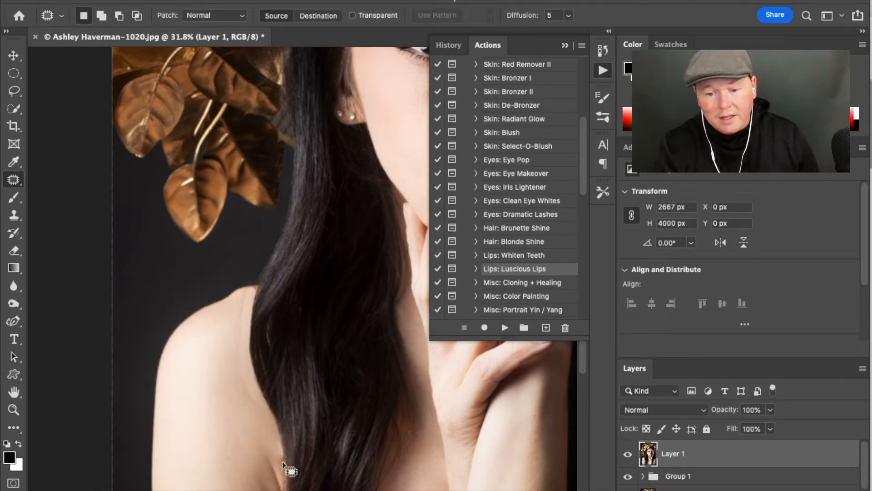
left_click_drag(274, 444, 273, 452)
key("super+d")
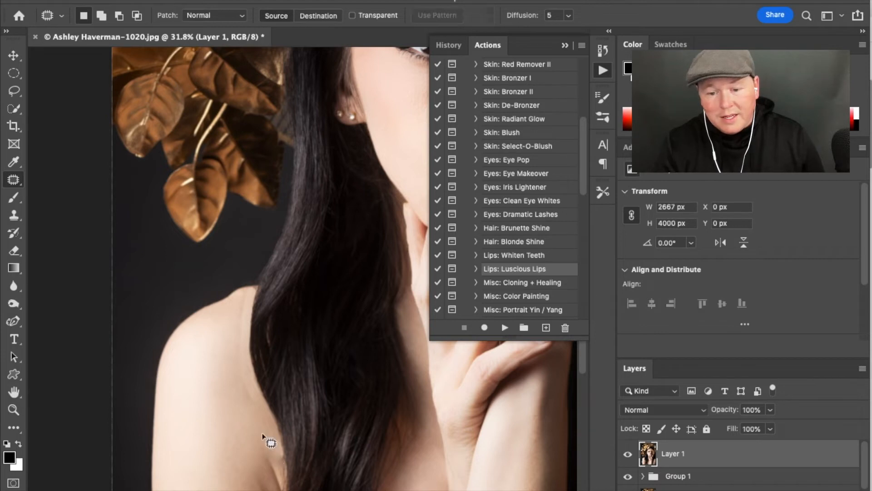
Patch the cloned skin along the upper hair edge and the top of the shoulder with clean shoulder skin
mouse_move(253, 396)
left_mouse_down()
mouse_move(237, 365)
mouse_move(224, 379)
mouse_move(246, 301)
mouse_move(240, 353)
left_mouse_up()
left_click_drag(240, 322, 217, 337)
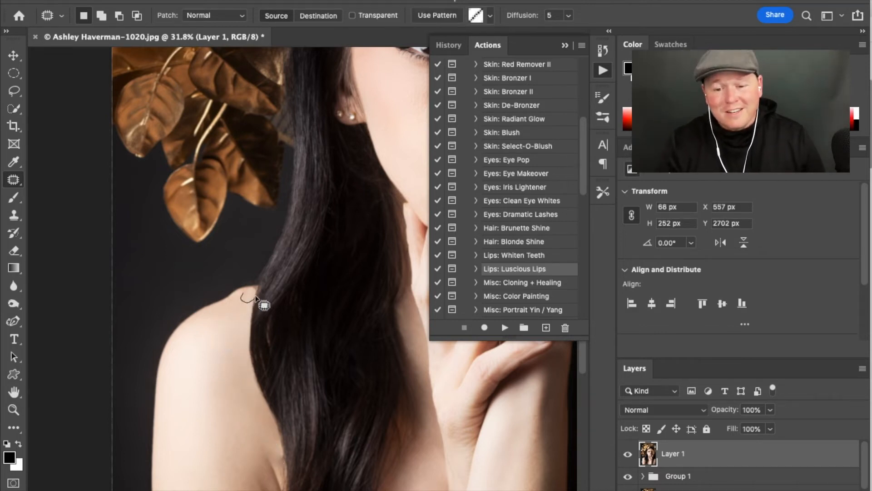
key("super+d")
left_click_drag(245, 291, 245, 292)
mouse_move(248, 294)
left_mouse_down()
mouse_move(230, 308)
mouse_move(254, 293)
mouse_move(241, 302)
left_mouse_up()
key("super+d")
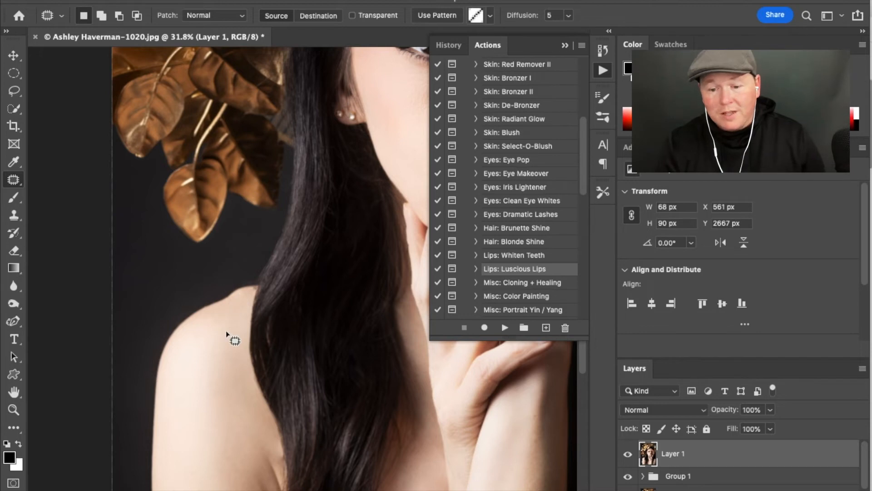
key("super+d")
Patch the small area of uneven skin at the hair edge just above the underarm crease
scroll(318, 411, "up", 3)
left_click_drag(262, 325, 325, 300)
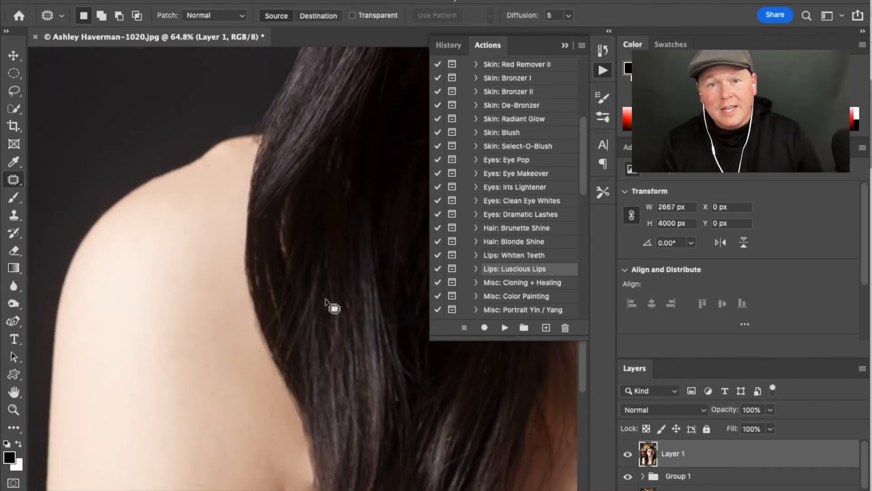
scroll(370, 339, "down", 3)
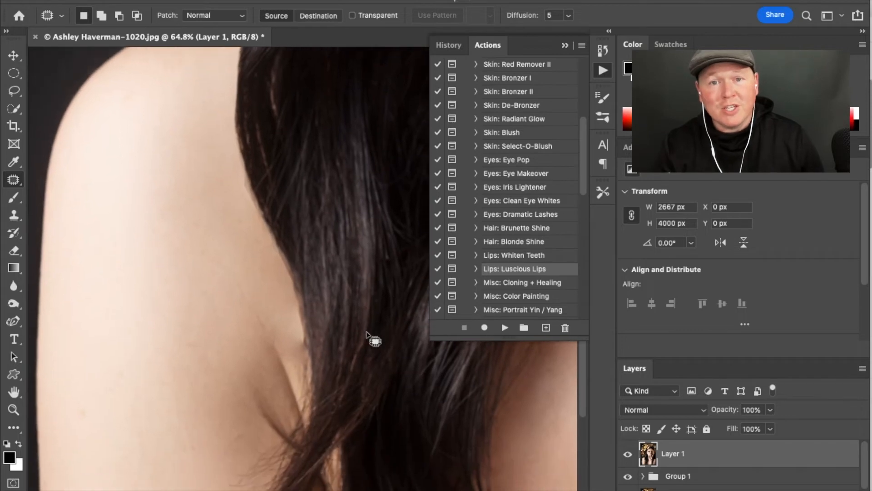
mouse_move(296, 313)
left_mouse_down()
mouse_move(313, 359)
mouse_move(300, 319)
left_mouse_up()
left_click(276, 296)
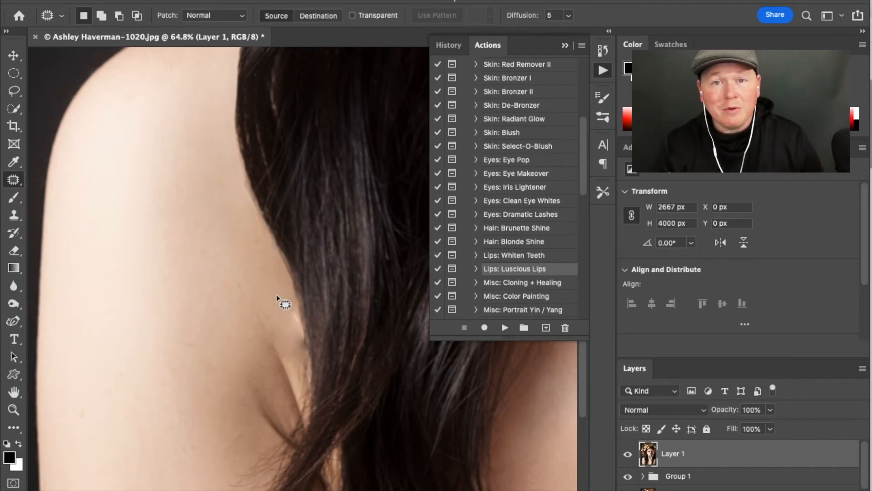
Clone skin over the bright patch at the hair edge above the underarm crease with a 20 px Clone Stamp
left_click(14, 215)
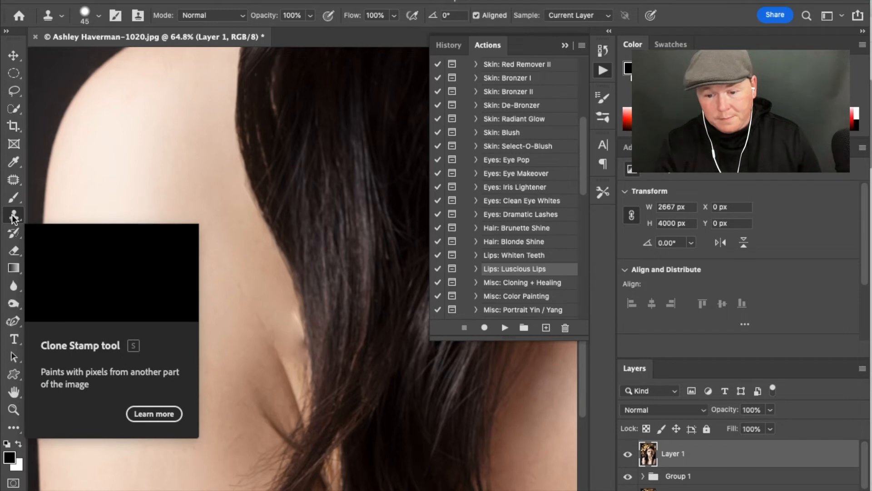
key("bracketleft")
key("bracketleft")
key("bracketleft")
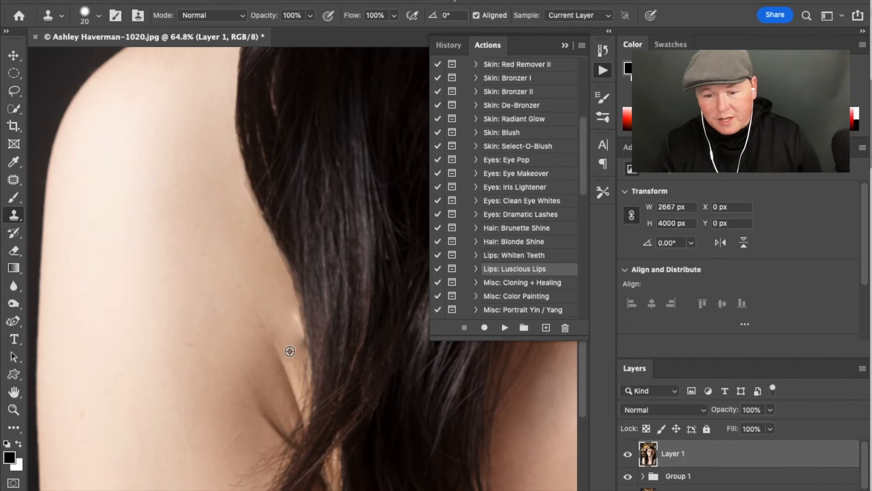
mouse_move(283, 313)
left_mouse_down()
mouse_move(297, 323)
mouse_move(301, 358)
mouse_move(302, 347)
left_mouse_up()
left_click(282, 320, "alt")
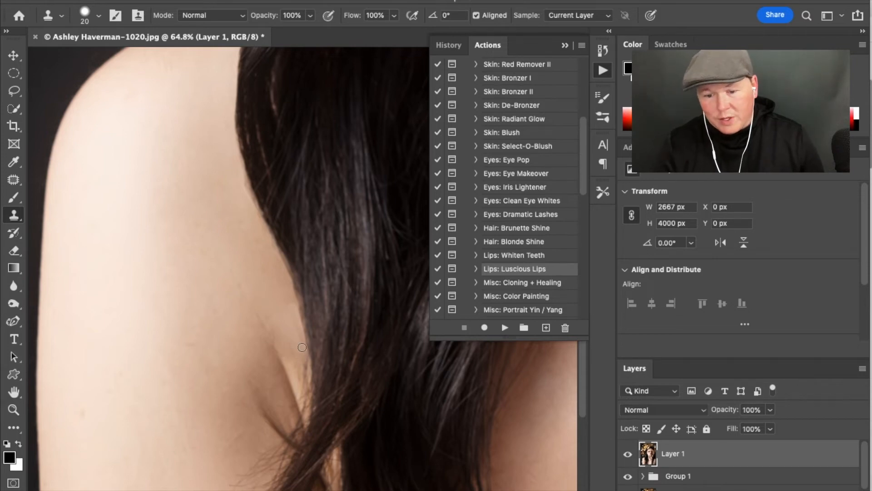
Soften the Clone Stamp to 23% hardness and clone skin down the narrow strip between the underarm crease and the hair
left_click(81, 15)
left_click_drag(134, 84, 97, 84)
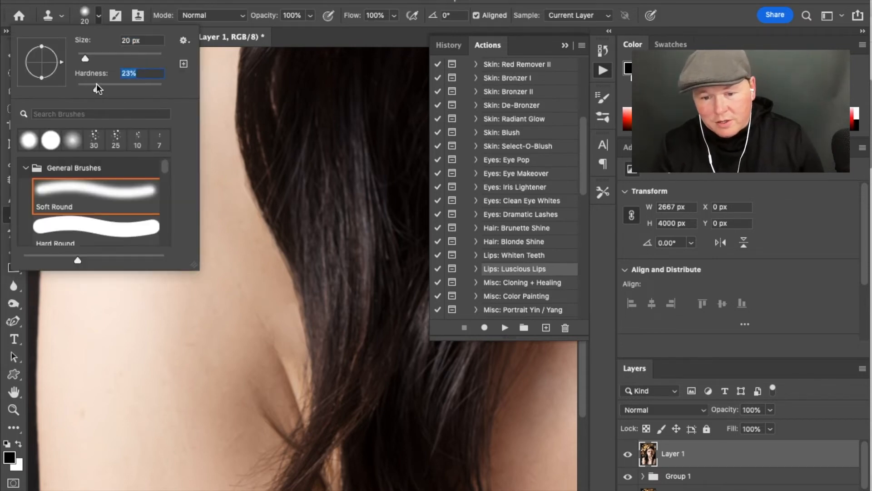
left_click(84, 15)
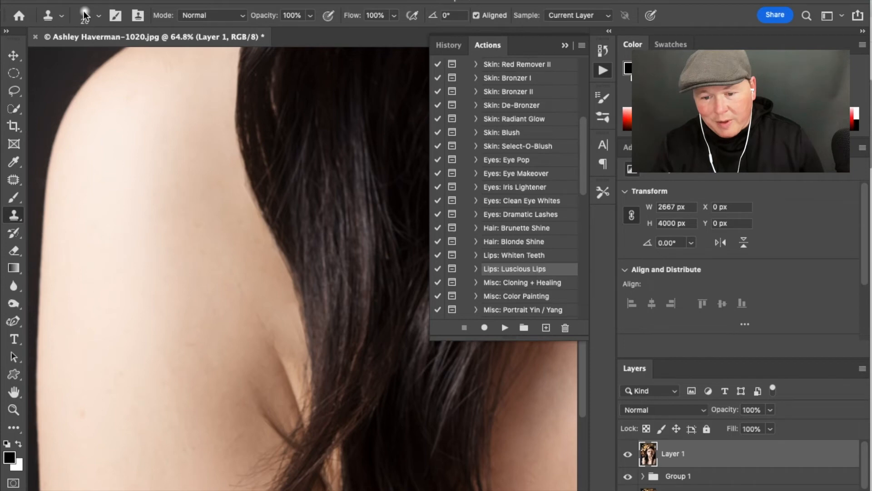
mouse_move(296, 328)
left_mouse_down()
mouse_move(291, 303)
mouse_move(301, 340)
left_mouse_up()
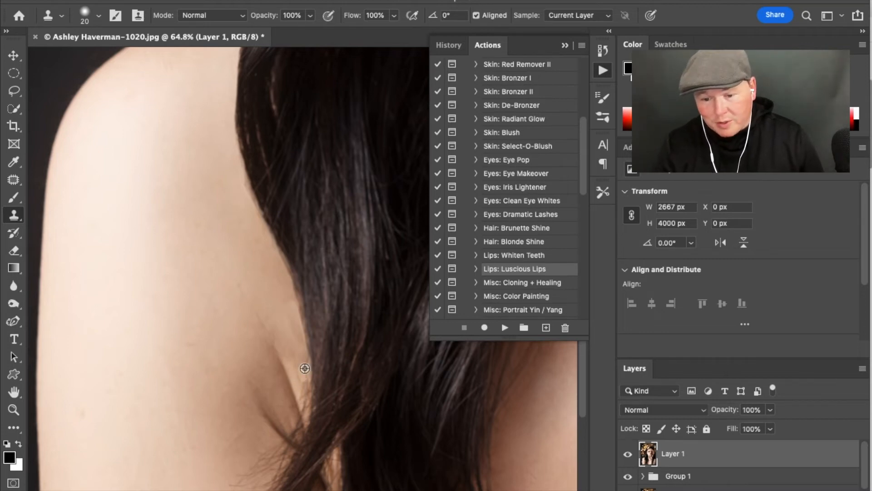
left_click(287, 349, "alt")
left_click_drag(301, 359, 306, 411)
left_click(291, 351, "alt")
left_click(290, 353, "alt")
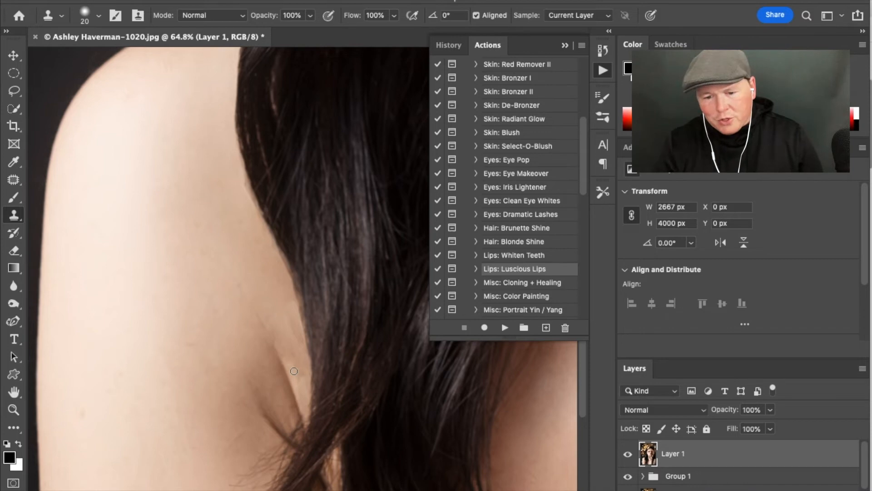
Patch the cloned strip between the underarm crease and the hair using smoother skin from higher on the arm
key("j")
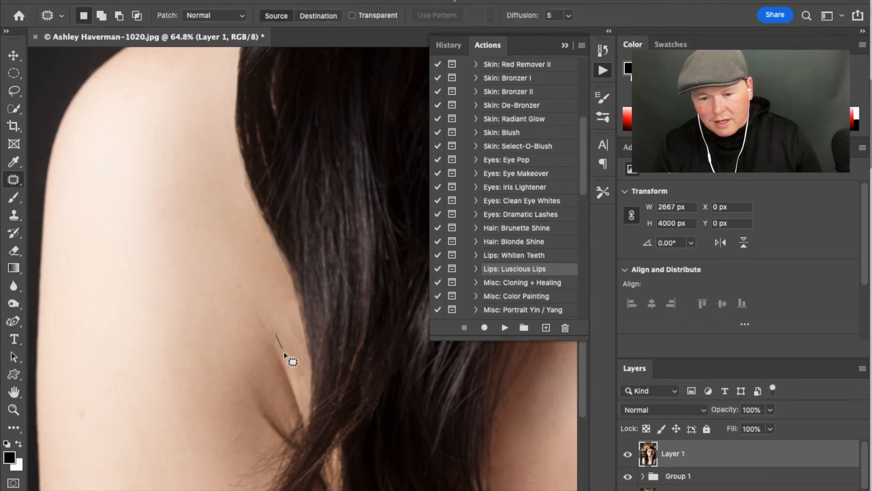
mouse_move(299, 395)
left_mouse_down()
mouse_move(249, 255)
mouse_move(253, 266)
left_mouse_up()
key("super+d")
Try to patch the remaining clone edge beside the hair, just above the underarm crease
mouse_move(292, 298)
left_mouse_down()
mouse_move(300, 338)
mouse_move(298, 308)
left_mouse_up()
mouse_move(293, 321)
left_mouse_down()
mouse_move(279, 304)
mouse_move(292, 297)
mouse_move(284, 281)
left_mouse_up()
key("super+d")
left_click_drag(287, 293, 266, 292)
key("super+d")
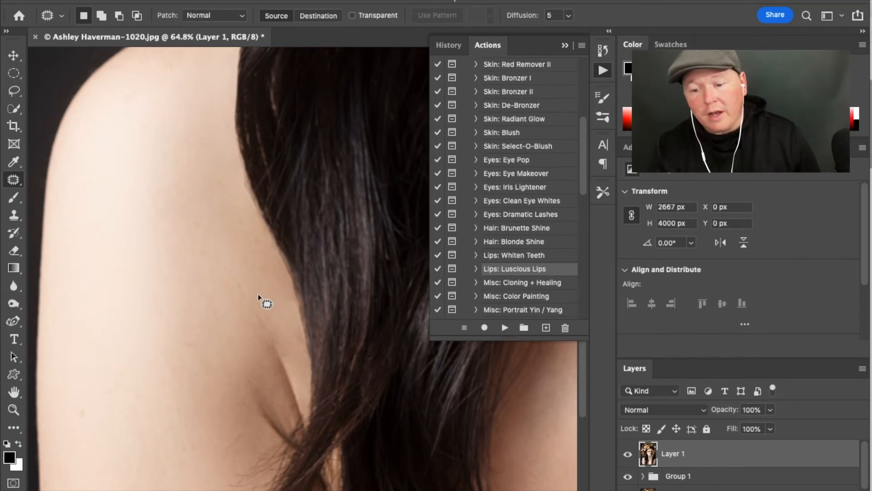
Try to patch the stray hairs and marks along the underarm crease with neighbouring skin
mouse_move(282, 430)
left_mouse_down()
mouse_move(294, 440)
mouse_move(301, 421)
mouse_move(292, 425)
mouse_move(268, 377)
left_mouse_up()
key("super+d")
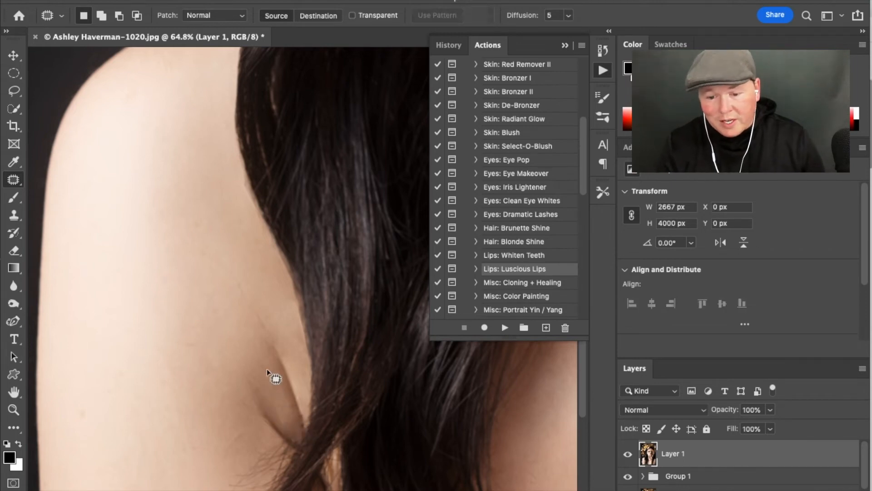
mouse_move(291, 436)
left_mouse_down()
mouse_move(298, 444)
mouse_move(285, 402)
left_mouse_up()
key("super+d")
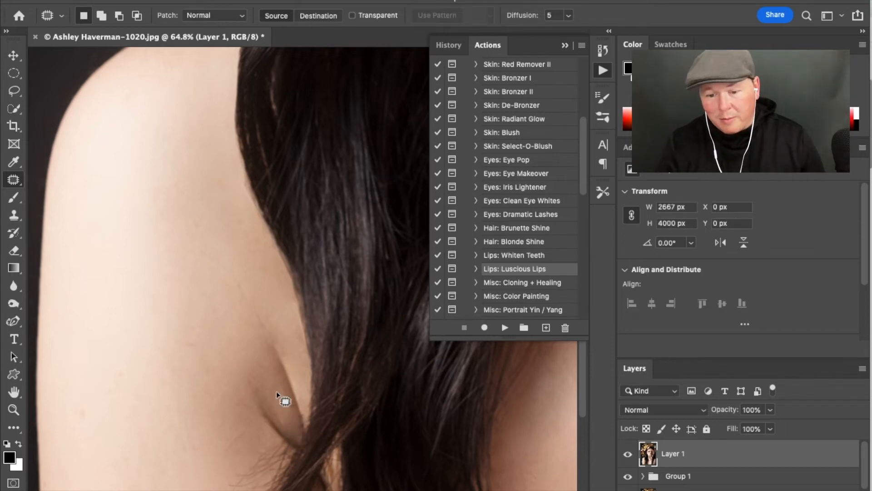
Try to patch out the fine stray hairs below the underarm crease using skin from the upper arm
mouse_move(293, 451)
left_mouse_down()
mouse_move(271, 441)
mouse_move(229, 463)
mouse_move(286, 468)
mouse_move(209, 421)
left_mouse_up()
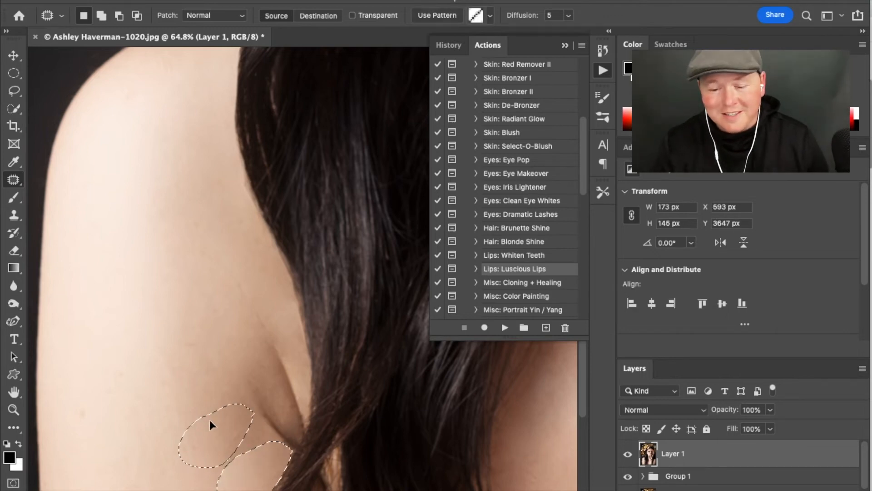
key("super+d")
left_click_drag(286, 451, 252, 425)
key("super+d")
left_click_drag(291, 450, 291, 455)
left_click_drag(290, 453, 255, 426)
key("super+d")
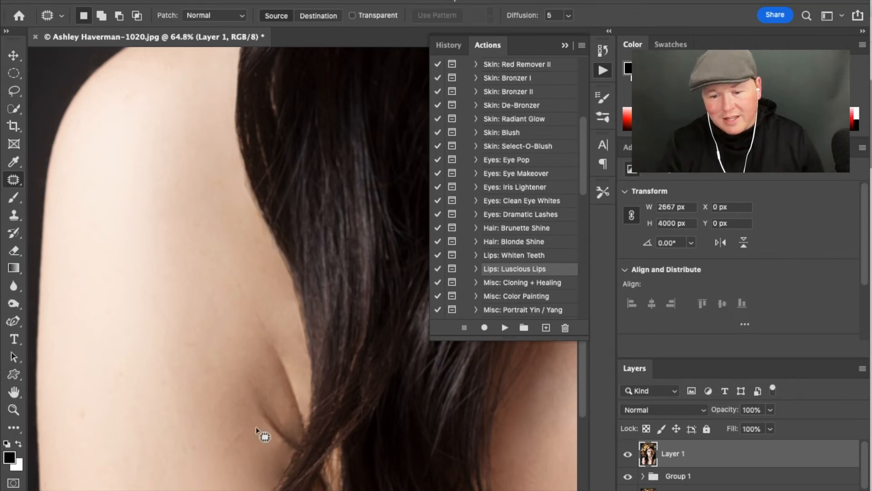
Undo the recent patches around the underarm crease and the hair edge above it
scroll(373, 350, "down", 5)
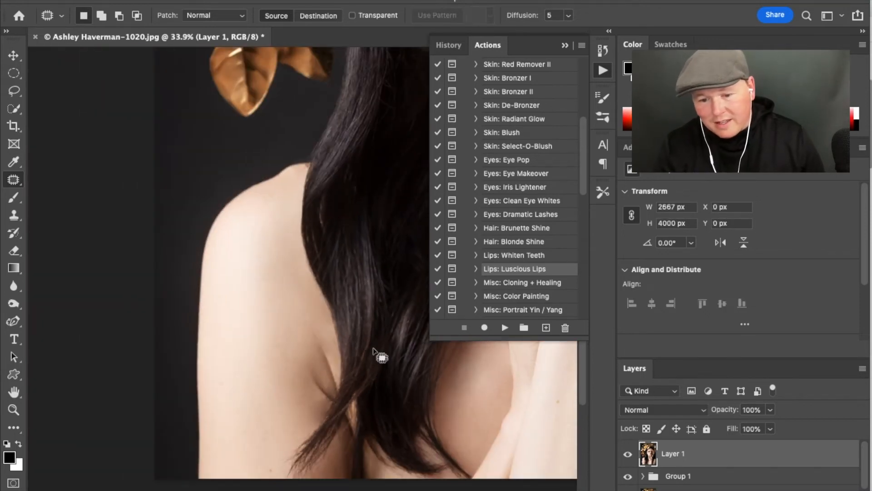
key("super+z")
key("super+z")
key("super+z")
key("super+z")
key("super+z")
key("super+z")
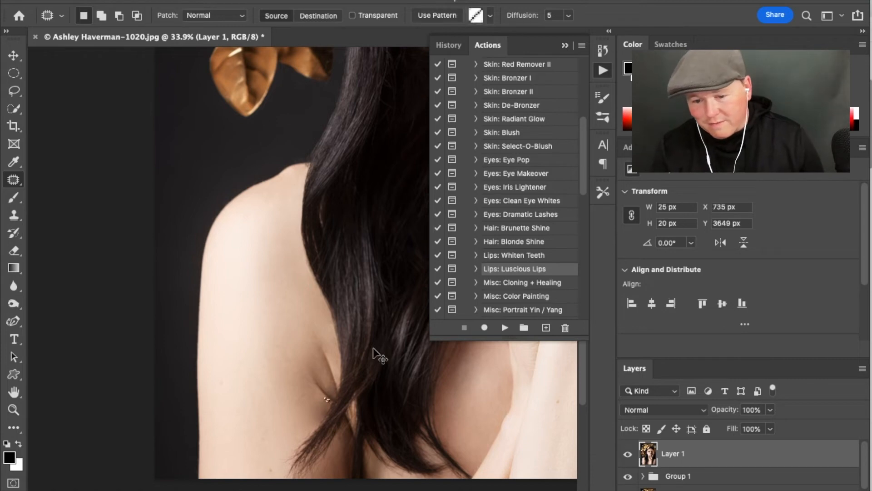
key("super+z")
key("super+z")
key("super+z")
key("super+z")
key("super+z")
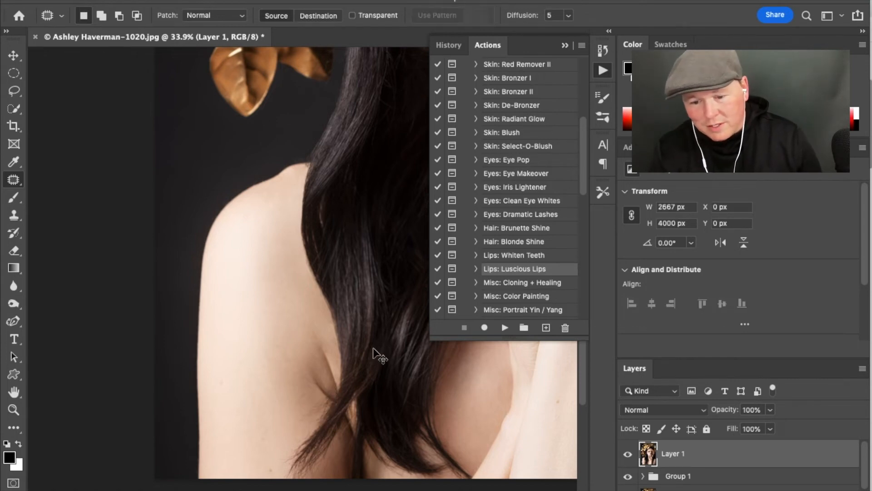
key("super+z")
key("super+z")
key("super+z")
key("super+z")
key("super+z")
key("super+z")
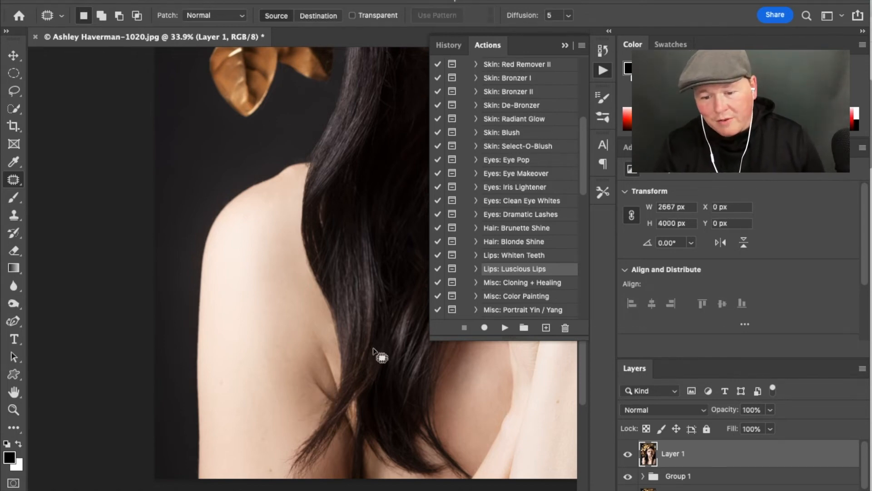
key("super+z")
key("super+z")
key("super+z")
key("super+z")
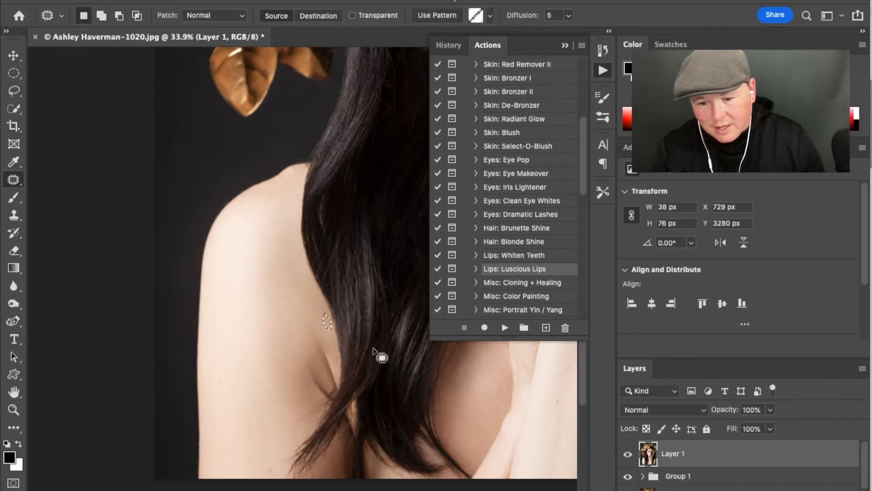
key("super+z")
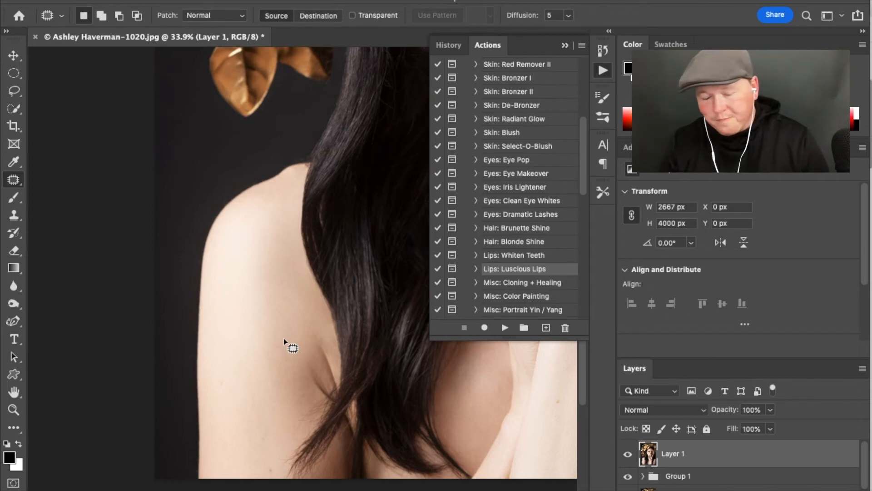
Spot-heal the stray hairs where the underarm crease meets the hair, using the Spot Healing Brush at size 45
left_click_drag(13, 180, 40, 178)
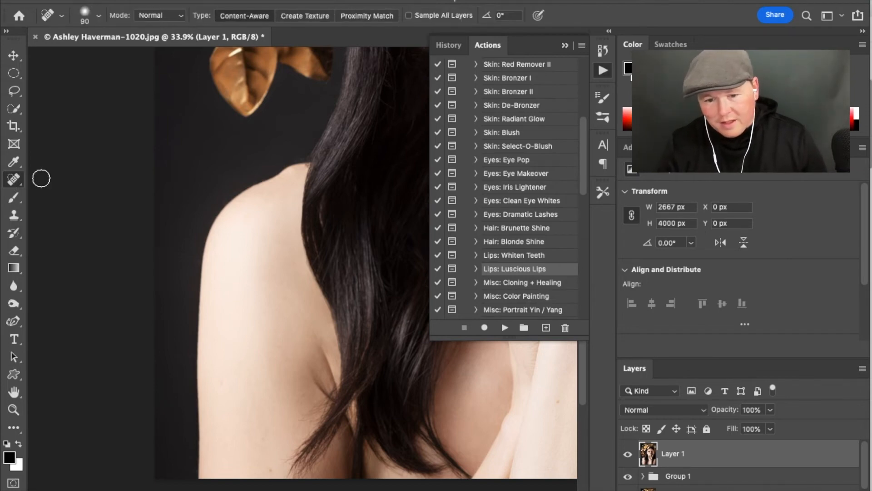
scroll(302, 381, "up", 5)
key("bracketleft")
key("bracketleft")
key("bracketleft")
key("bracketleft")
key("bracketleft")
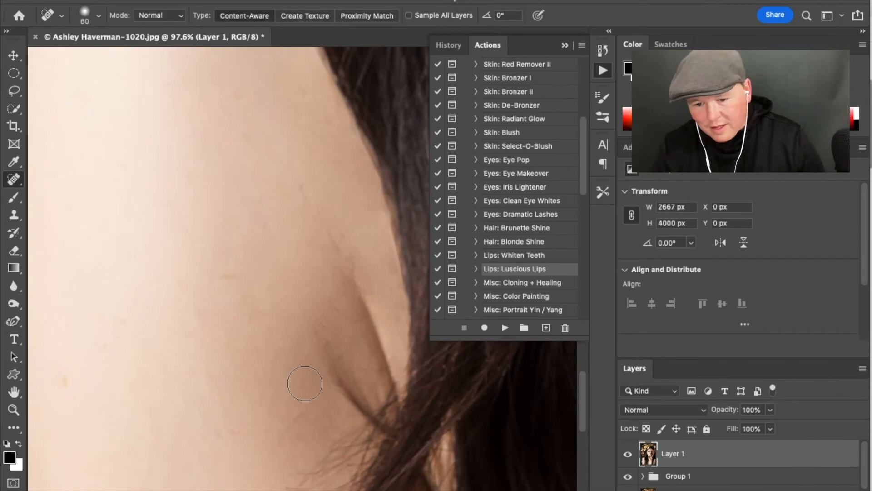
left_click_drag(389, 391, 390, 398)
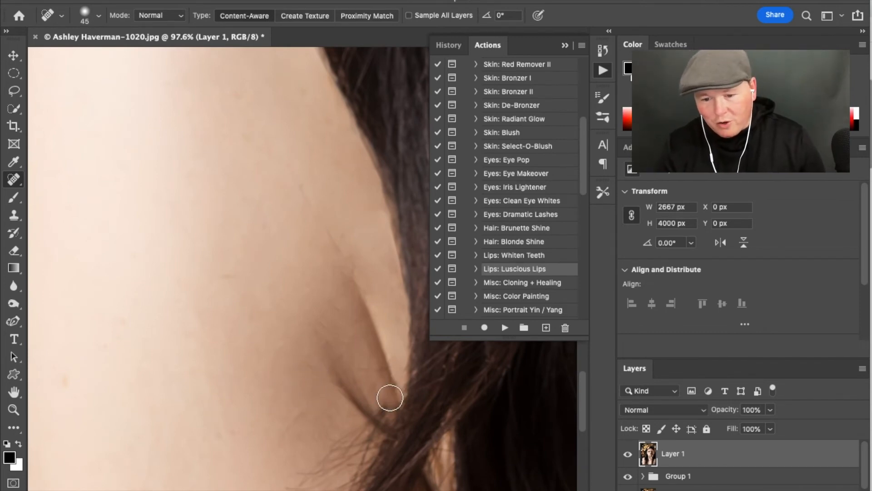
left_click(390, 398)
Reduce the healing brush to size 25 and clean up the remaining marks at the lower end of the underarm crease
key("bracketleft")
key("bracketleft")
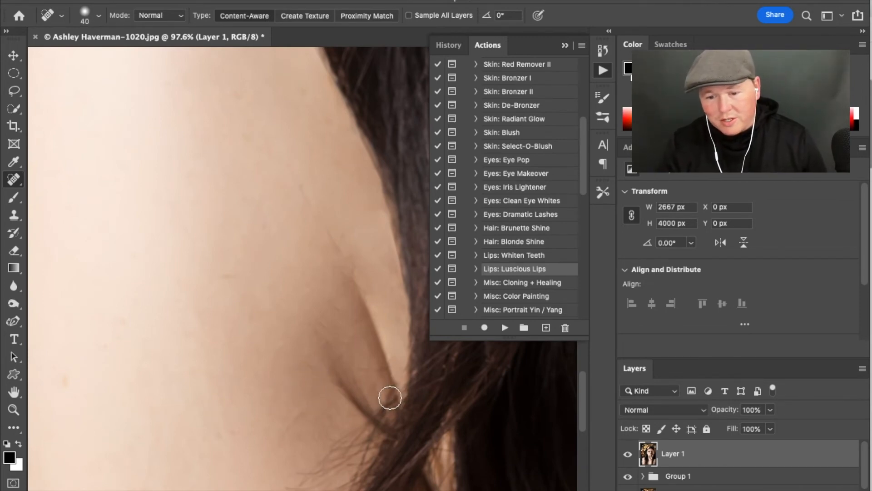
key("bracketleft")
key("bracketleft")
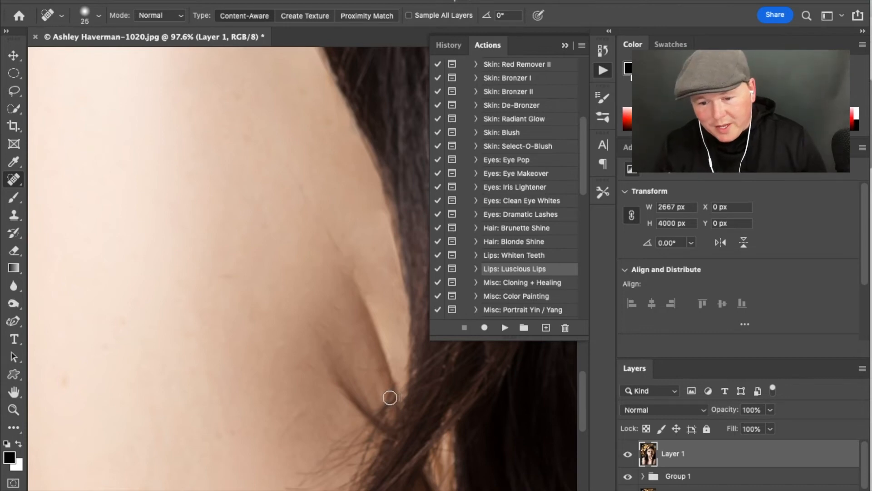
mouse_move(388, 399)
left_mouse_down()
mouse_move(391, 387)
mouse_move(386, 404)
mouse_move(390, 395)
left_mouse_up()
left_click(395, 389)
left_click(391, 404)
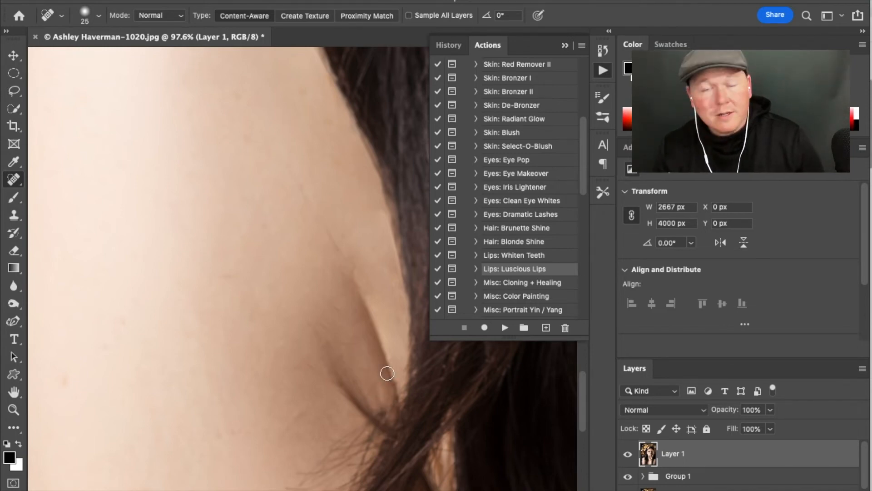
left_click_drag(377, 402, 387, 403)
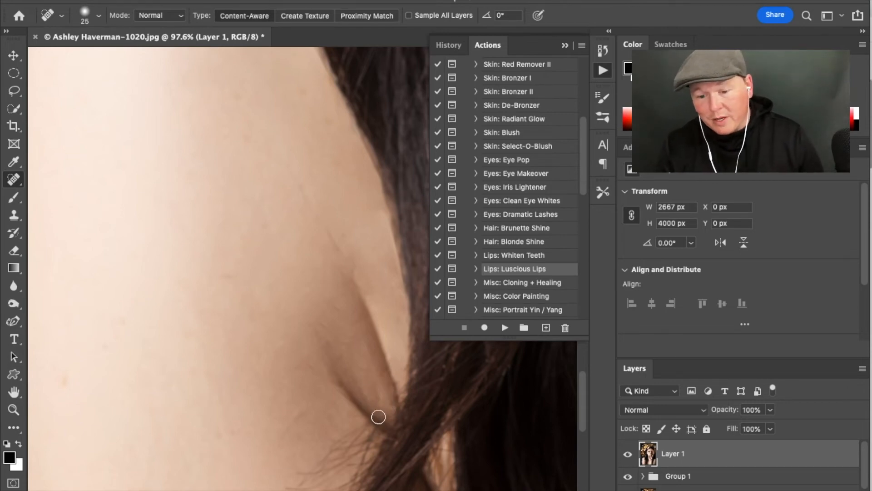
left_click_drag(391, 403, 348, 372)
Spot-heal the fine stray hairs on the arm just below the underarm crease
left_click_drag(305, 412, 266, 461)
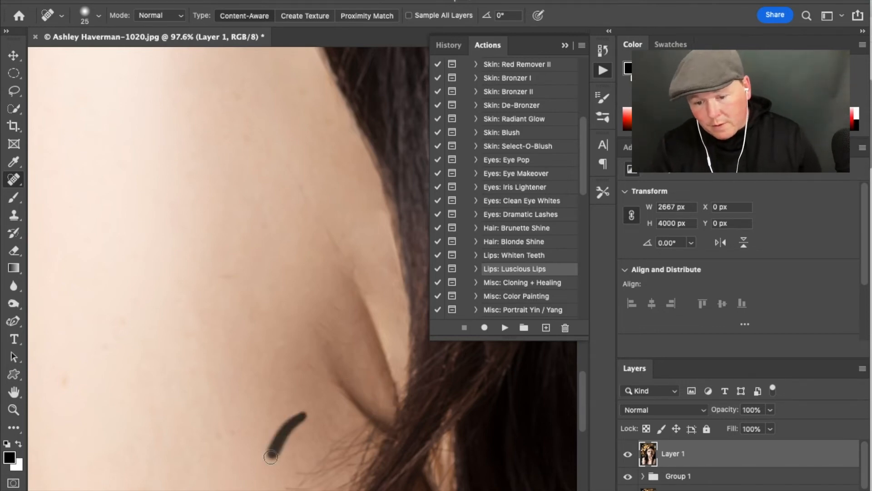
left_click_drag(382, 414, 323, 455)
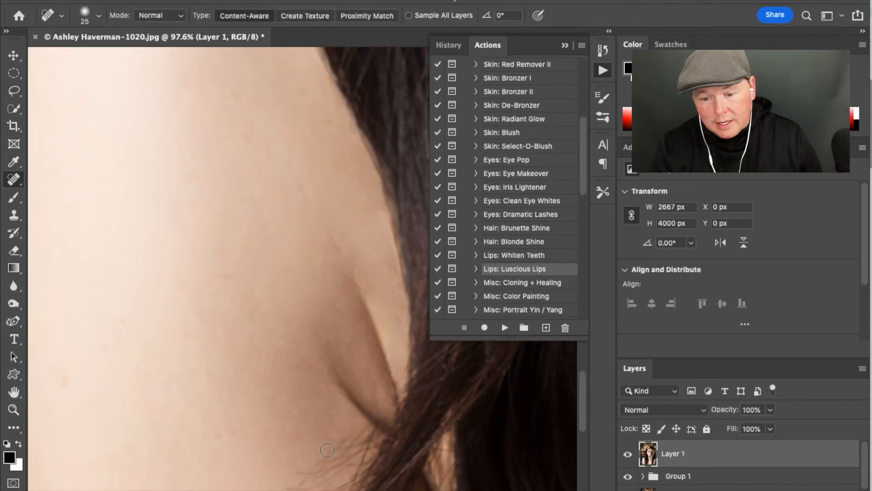
left_click_drag(368, 425, 325, 459)
mouse_move(375, 424)
left_mouse_down()
mouse_move(360, 458)
mouse_move(379, 435)
mouse_move(370, 451)
mouse_move(337, 467)
left_mouse_up()
mouse_move(372, 445)
left_mouse_down()
mouse_move(354, 474)
mouse_move(364, 460)
left_mouse_up()
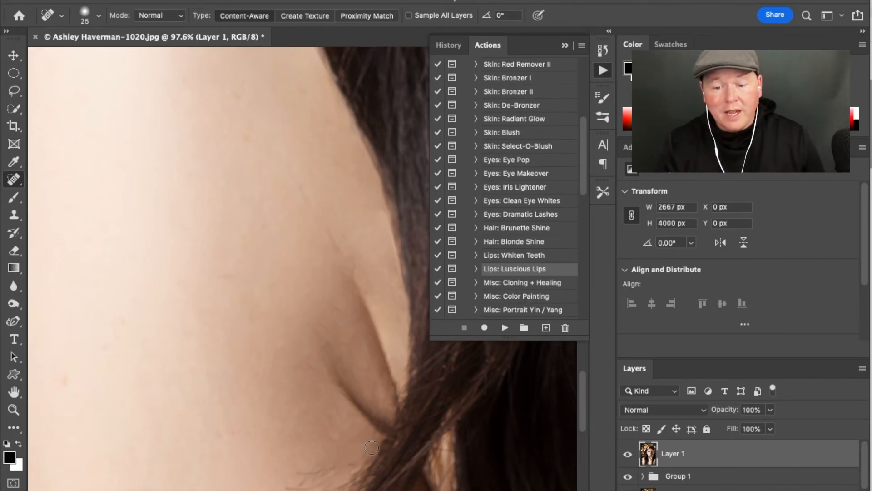
Spot-heal the skin edge beside the hair and the small marks and lines around the underarm crease
left_click_drag(399, 395, 396, 363)
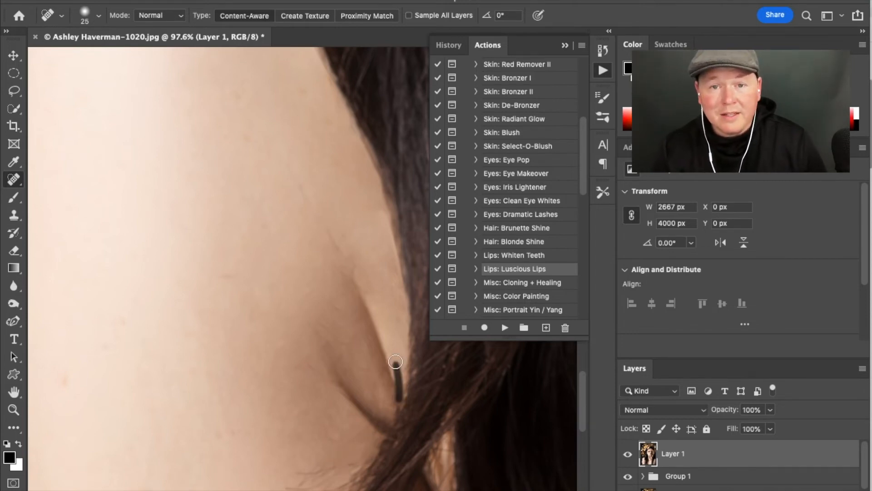
left_click_drag(370, 373, 347, 359)
left_click_drag(242, 272, 207, 286)
left_click_drag(336, 249, 324, 229)
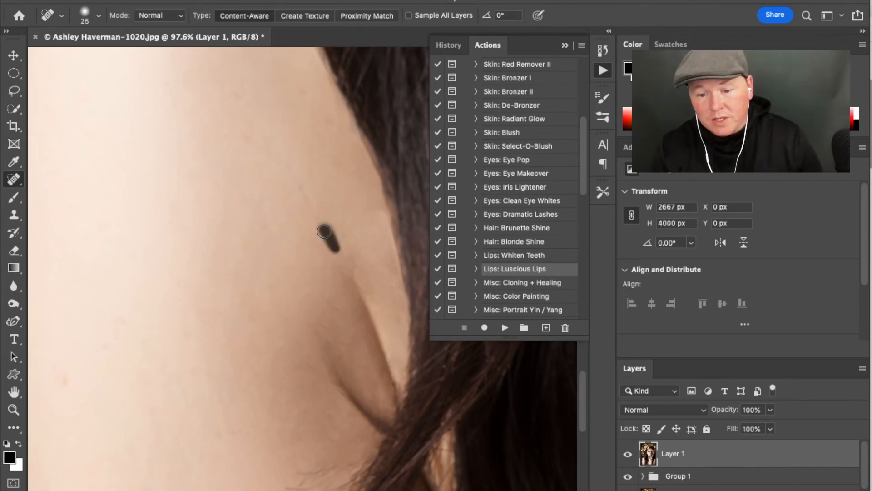
left_click_drag(328, 344, 317, 325)
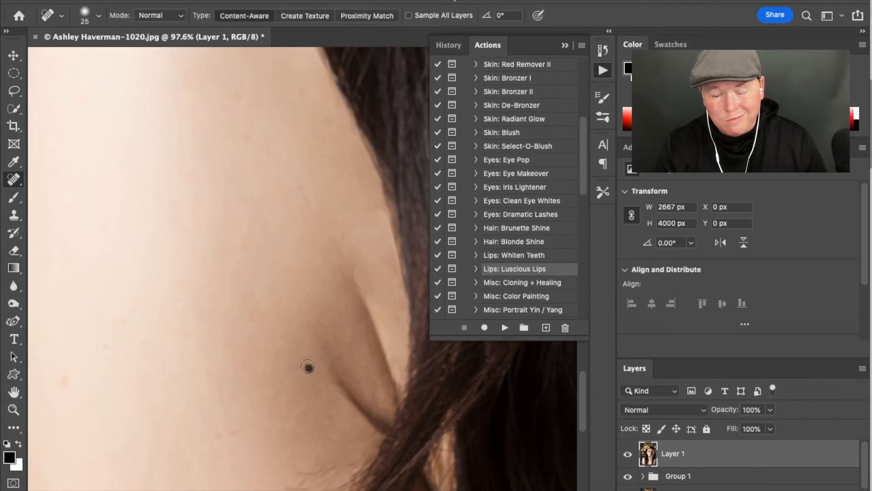
Spot-heal the flyaway hairs on the arm along the outer edge of the lower hair lock
left_click_drag(333, 468, 296, 475)
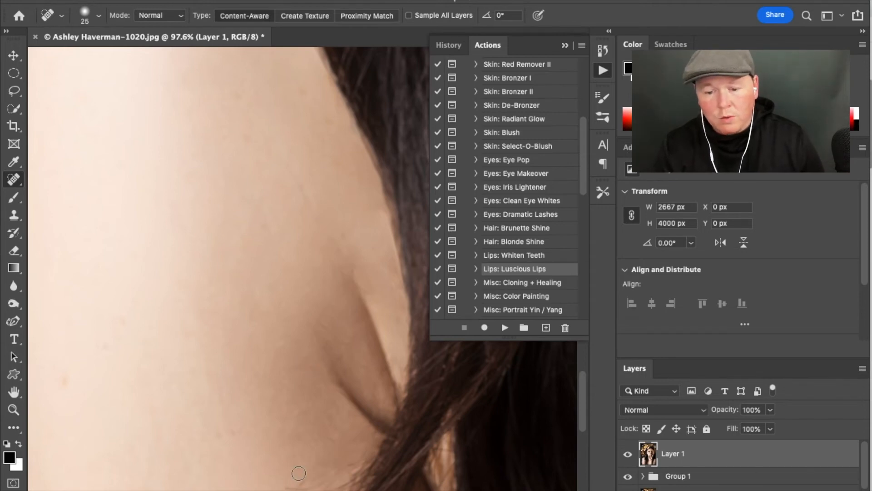
scroll(298, 473, "down", 5)
mouse_move(294, 251)
left_mouse_down()
mouse_move(253, 274)
mouse_move(283, 264)
mouse_move(227, 280)
left_mouse_up()
left_click_drag(254, 255, 226, 309)
mouse_move(284, 264)
left_mouse_down()
mouse_move(274, 276)
mouse_move(262, 271)
mouse_move(274, 294)
mouse_move(240, 339)
left_mouse_up()
left_click_drag(269, 294, 260, 318)
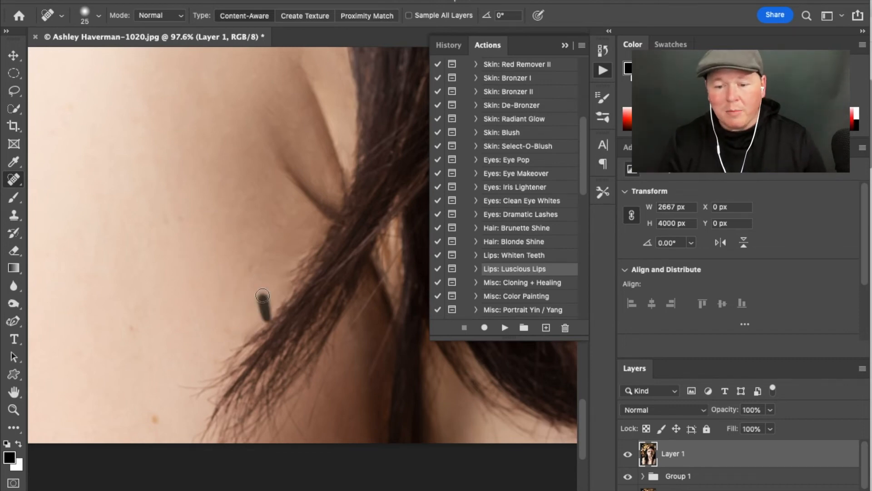
mouse_move(297, 261)
left_mouse_down()
mouse_move(307, 247)
mouse_move(299, 274)
left_mouse_up()
left_click_drag(255, 251, 246, 259)
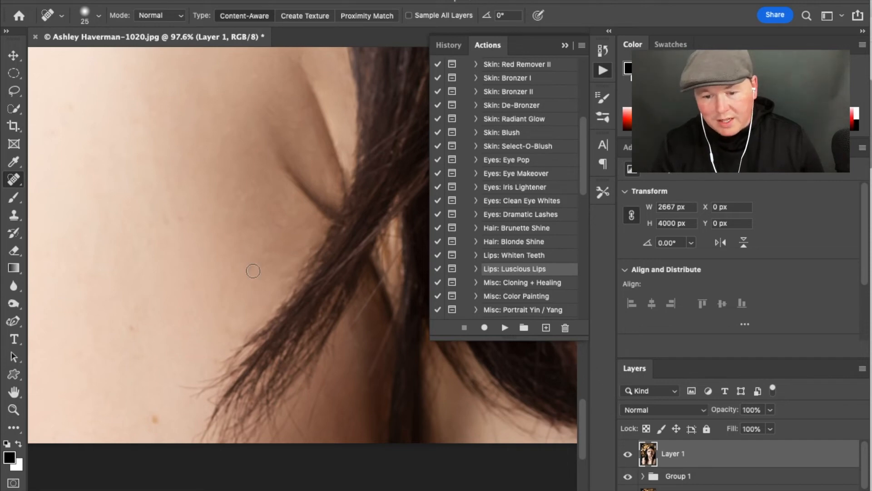
Spot-heal the stray hairs on the inner side of the lower hair lock and around its tip
left_click_drag(385, 339, 360, 399)
left_click_drag(403, 249, 343, 333)
left_click_drag(384, 266, 347, 331)
left_click_drag(305, 427, 333, 335)
left_click_drag(323, 373, 315, 397)
mouse_move(212, 384)
left_mouse_down()
mouse_move(188, 388)
mouse_move(180, 406)
left_mouse_up()
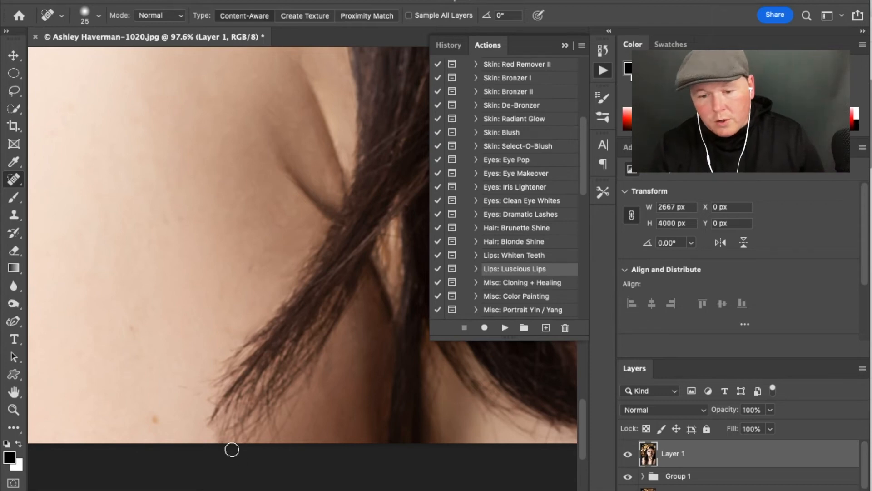
scroll(156, 342, "down", 2)
left_click(173, 375)
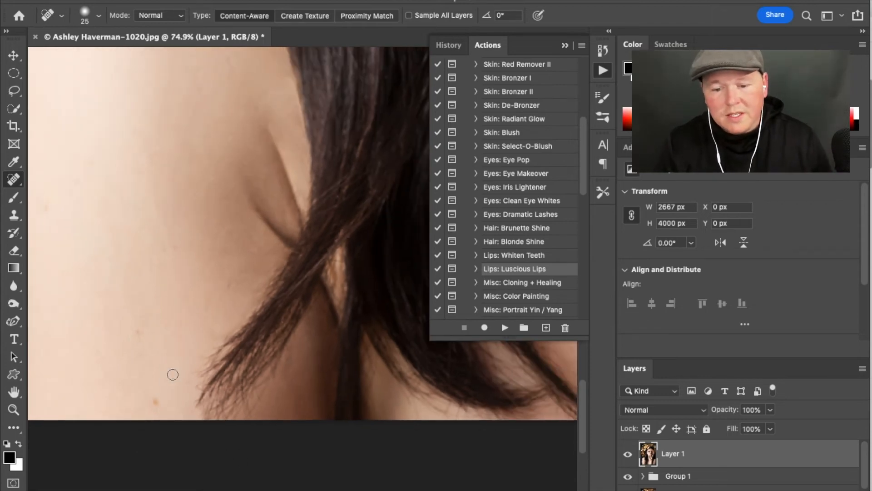
scroll(229, 283, "down", 5)
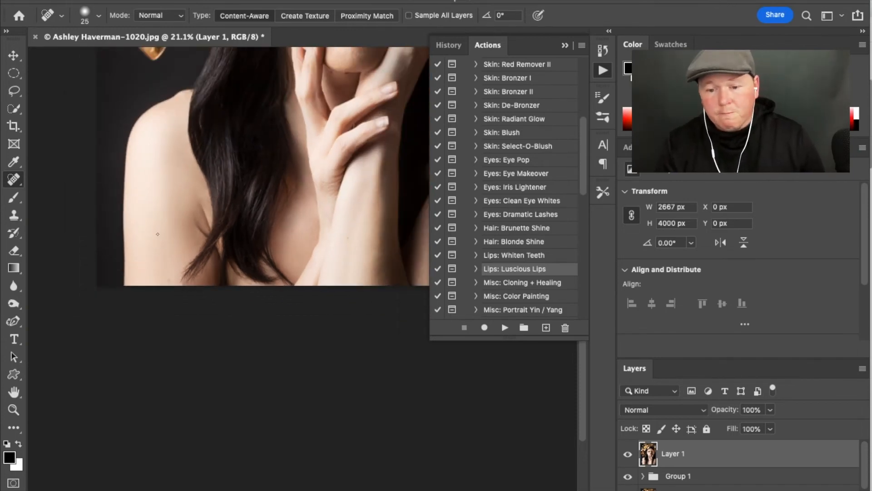
scroll(158, 234, "down", 1)
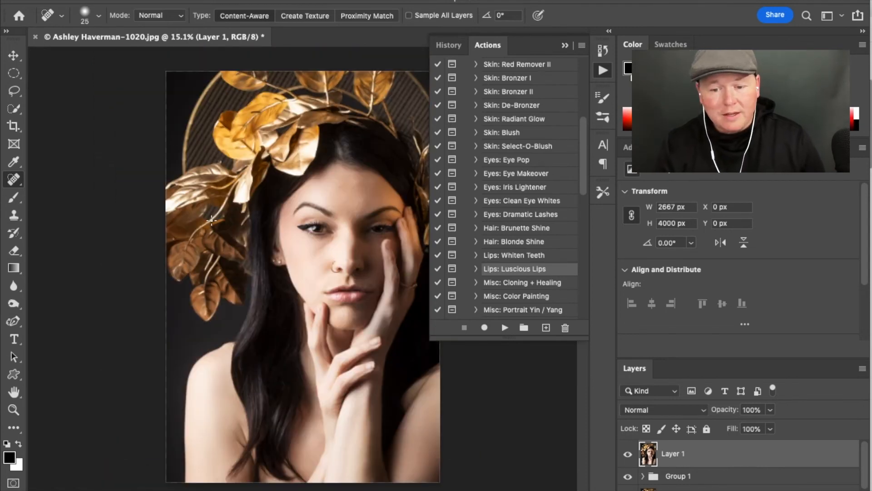
Lasso a large oval around the face, hands and chest with a 250 px feather and invert the selection
left_click(564, 45)
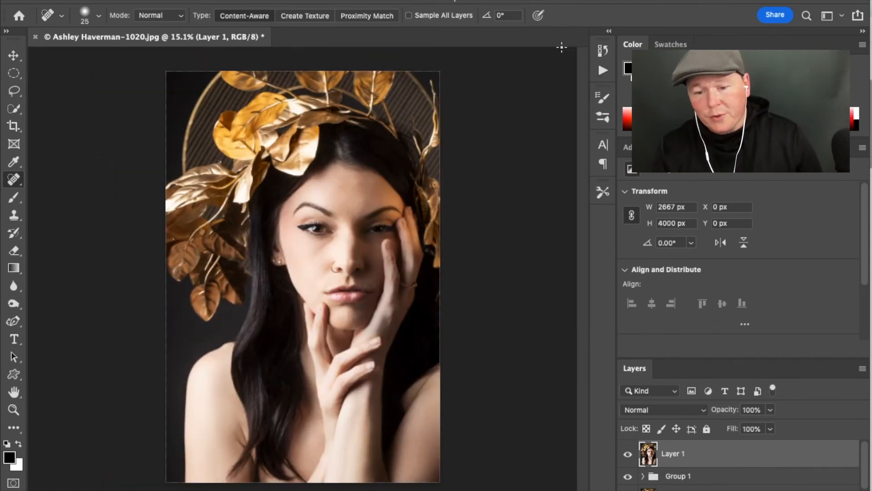
left_click(14, 92)
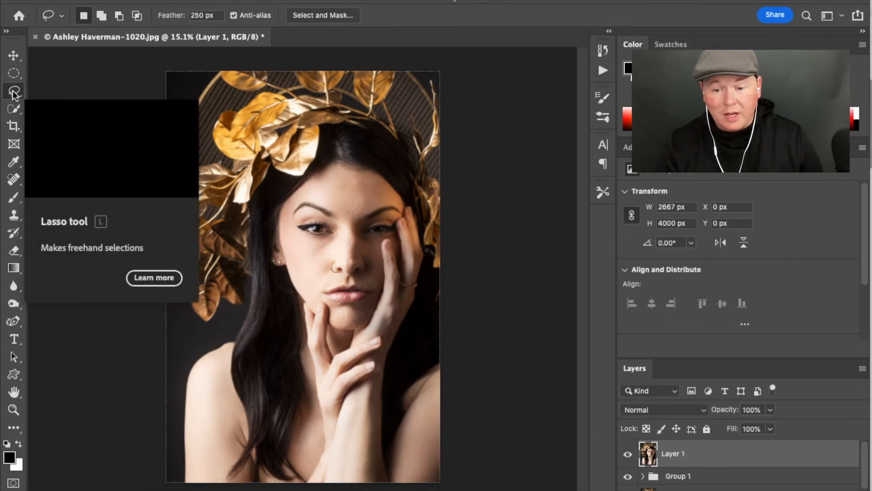
mouse_move(435, 196)
left_mouse_down()
mouse_move(433, 174)
mouse_move(388, 123)
mouse_move(337, 97)
mouse_move(287, 106)
mouse_move(259, 132)
mouse_move(250, 248)
mouse_move(222, 338)
mouse_move(226, 395)
mouse_move(246, 443)
mouse_move(290, 486)
mouse_move(376, 466)
mouse_move(438, 346)
mouse_move(442, 218)
mouse_move(428, 170)
left_mouse_up()
left_click(273, 1)
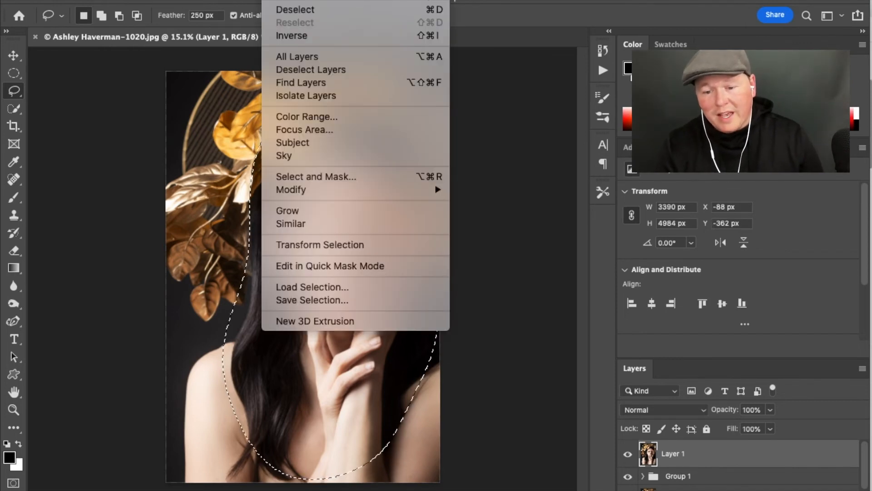
left_click(284, 39)
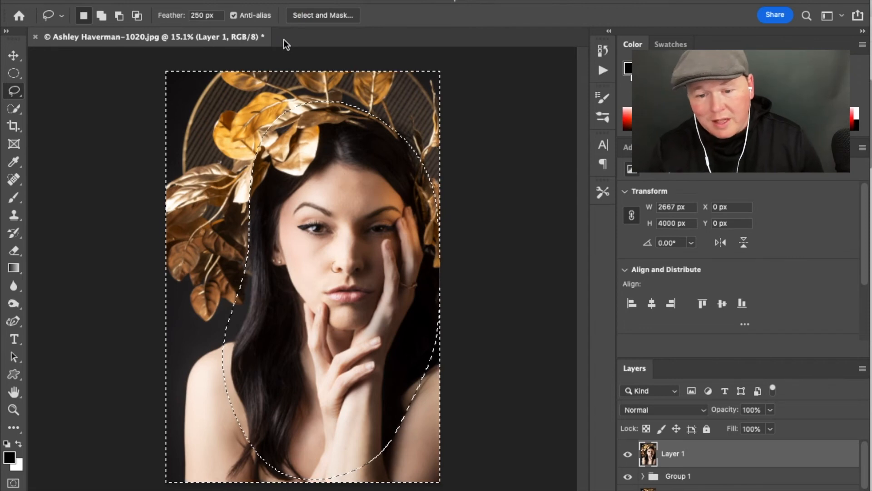
Add a Curves adjustment to the selected outer area and darken it by pulling input 88 down to output 54
left_click(645, 147)
left_click(689, 178)
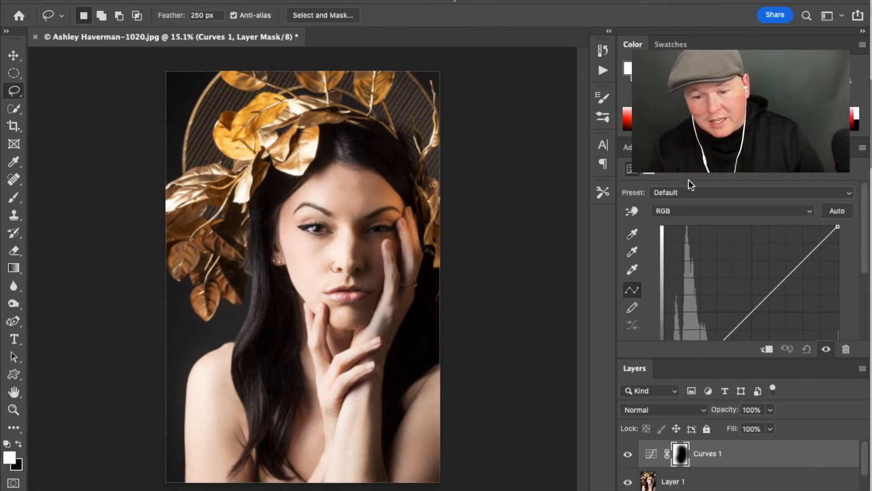
scroll(866, 255, "down", 5)
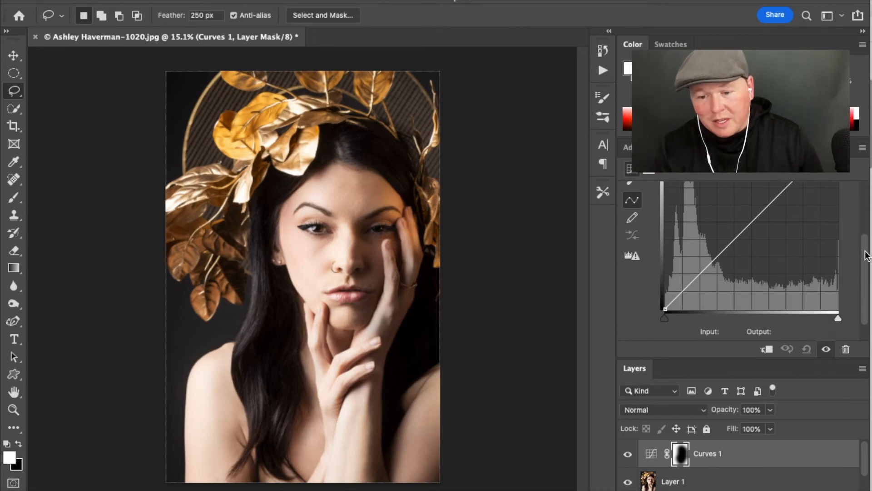
mouse_move(714, 261)
left_mouse_down()
mouse_move(734, 280)
mouse_move(726, 272)
left_mouse_up()
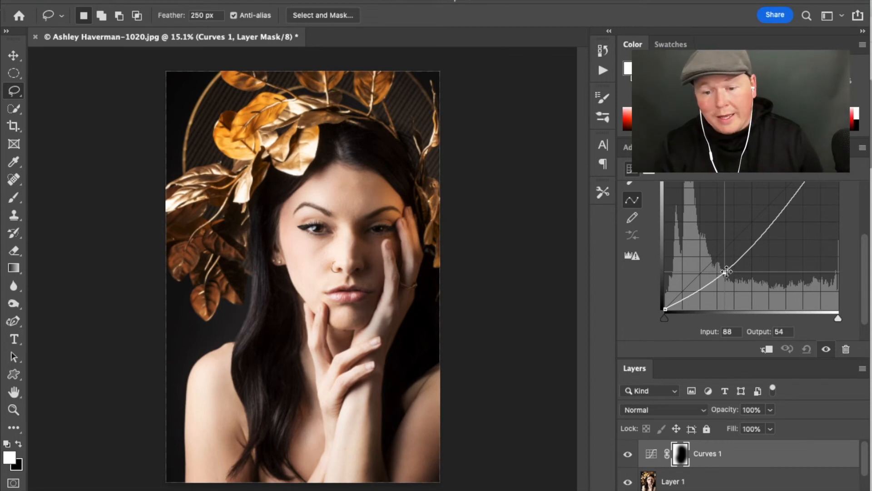
Run the +Contrast action from the TRA1 - Daily Grind v1.3 set and set the resulting layer's opacity to 5%
left_click(602, 71)
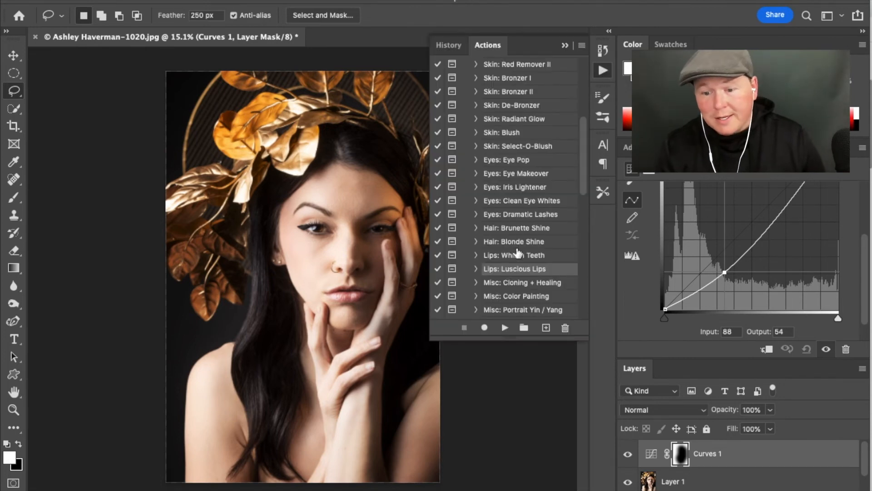
scroll(518, 252, "down", 10)
scroll(518, 253, "up", 5)
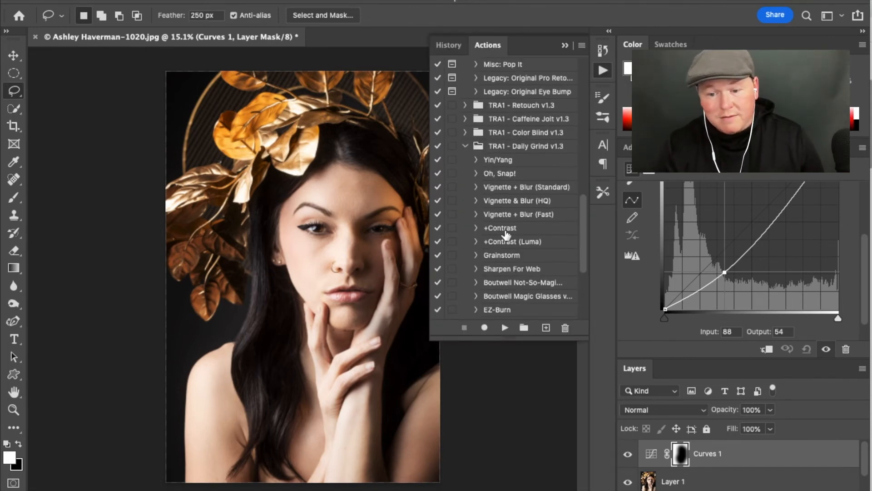
left_click(505, 229)
left_click(504, 329)
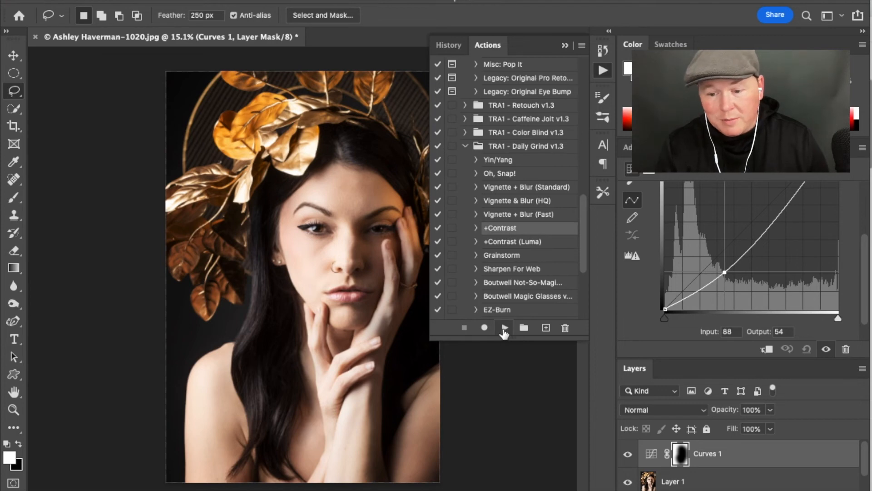
left_click(772, 410)
left_click(709, 424)
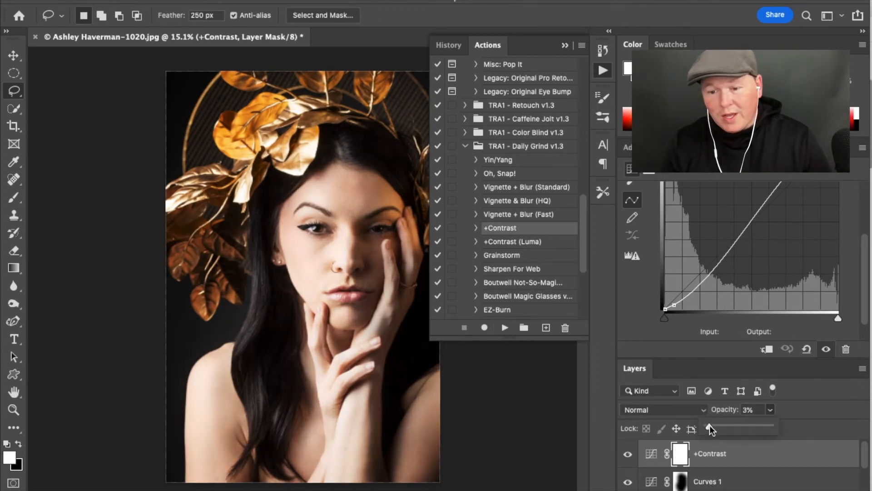
left_click_drag(710, 425, 710, 424)
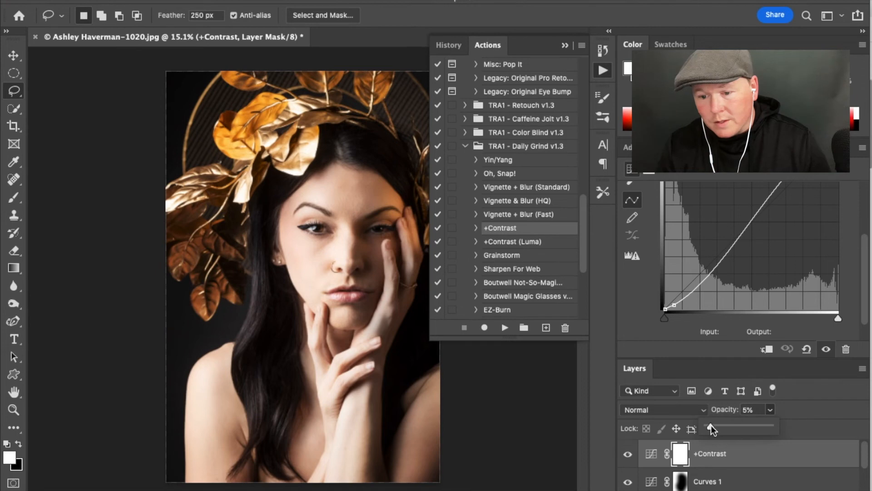
Group all the layers above the Background, from +Contrast down to Group 1
left_click(755, 457)
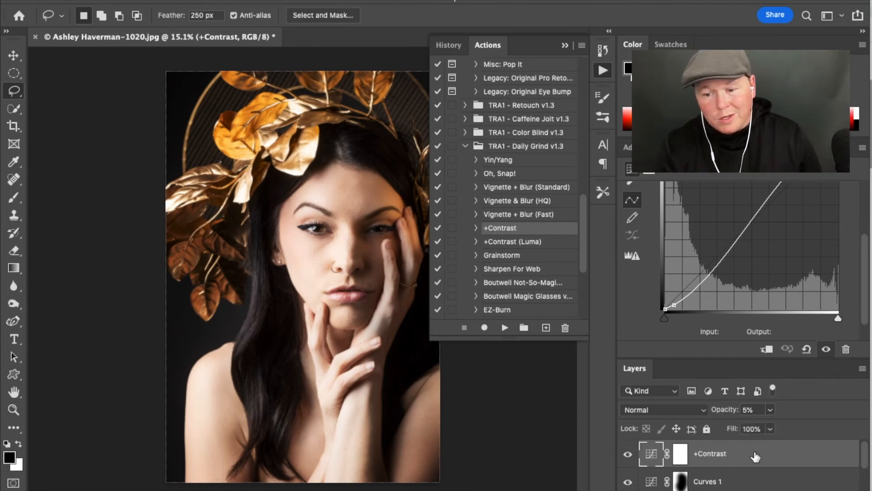
scroll(732, 473, "down", 3)
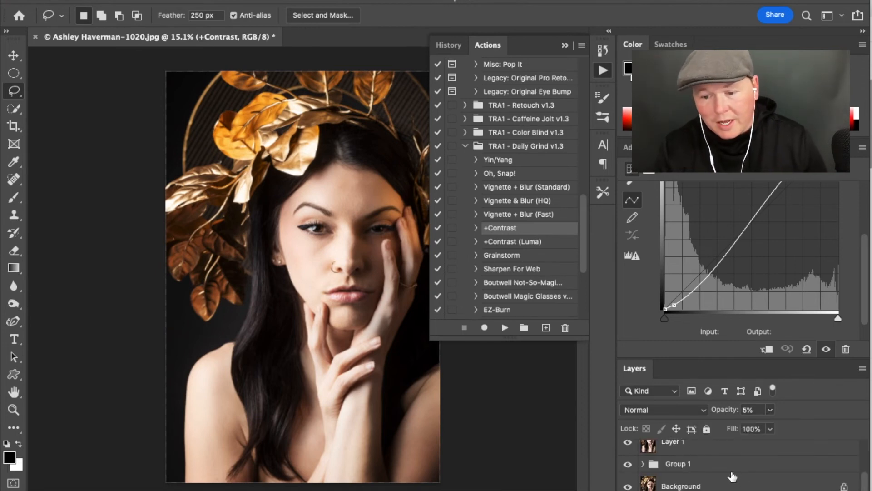
key("ctrl+g")
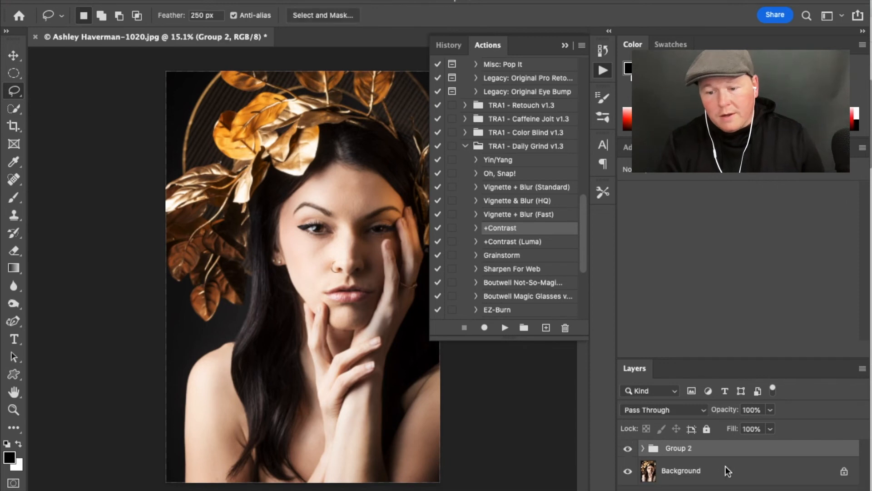
Compare the portrait with and without the retouching in Group 2
left_click(627, 449)
left_click(627, 449)
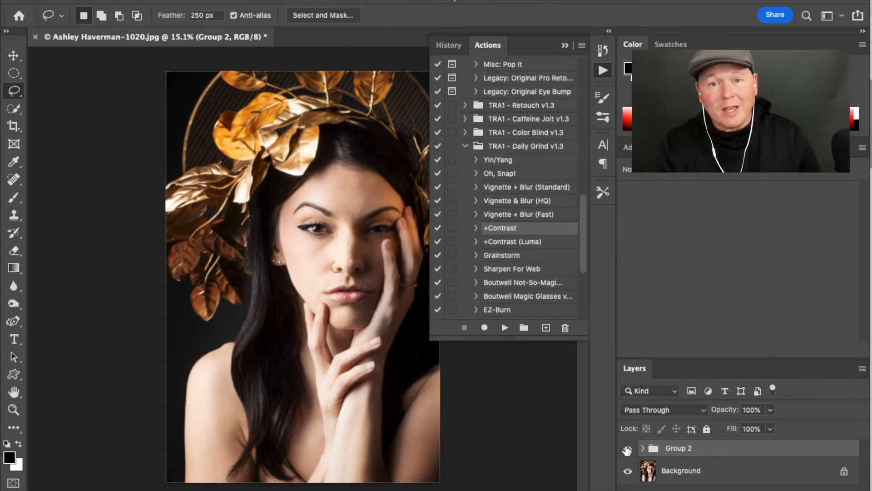
left_click(627, 449)
left_click(627, 449)
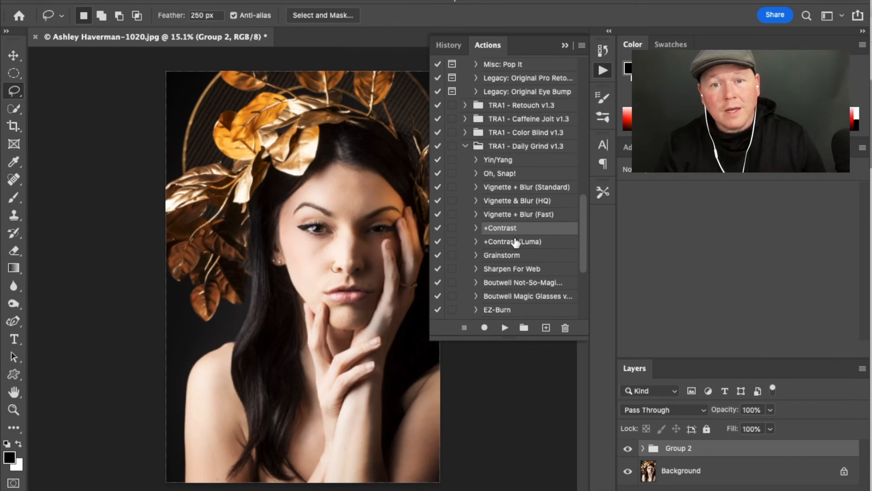
Run the Misc: Portrait Yin / Yang action and continue through its instructions
scroll(516, 242, "down", 1)
scroll(516, 243, "up", 12)
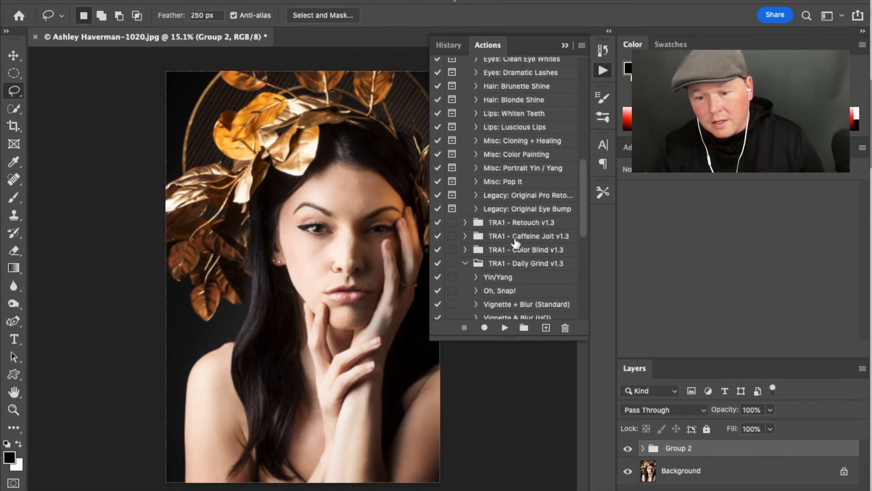
left_click(532, 206)
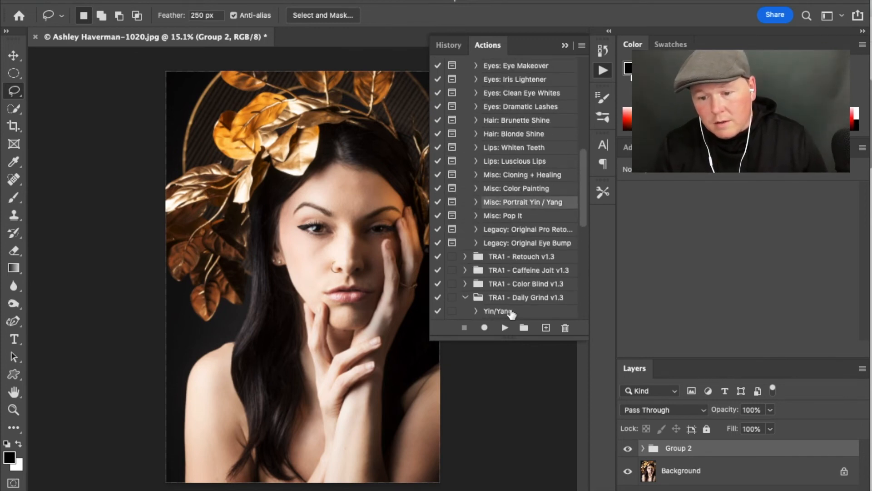
left_click(506, 328)
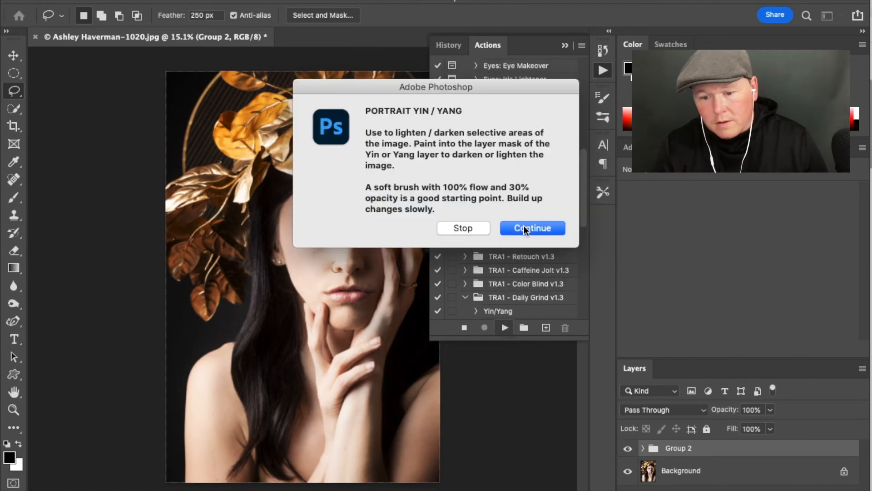
left_click(525, 228)
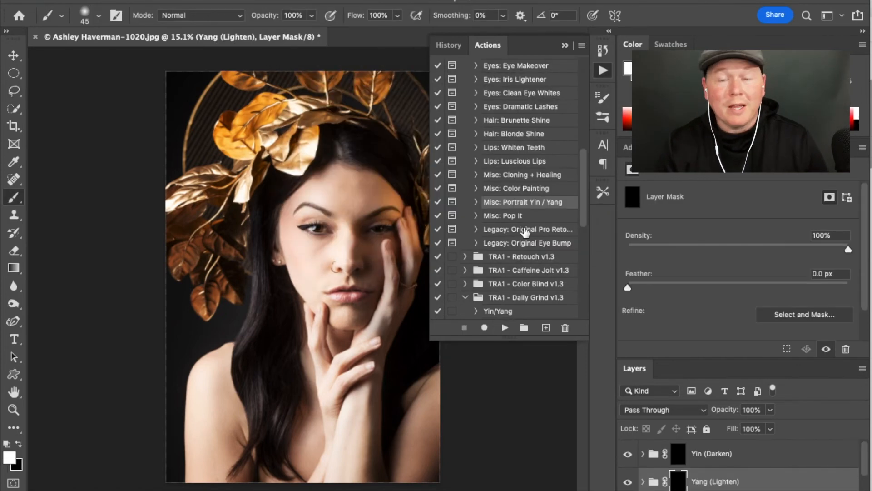
Paint white on the Yin (Darken) mask at 10% flow with a soft brush up to 250 px to deepen the face, hand, arm and hair shadows
left_click(679, 455)
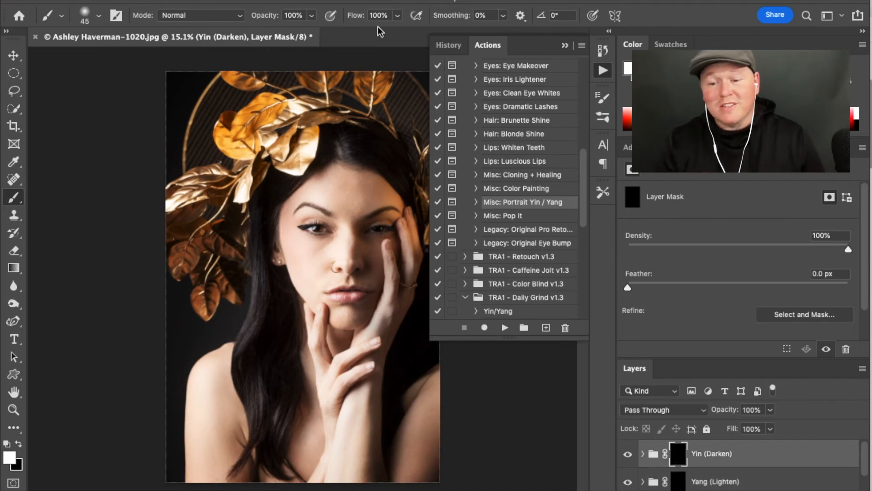
left_click(398, 16)
left_click(340, 31)
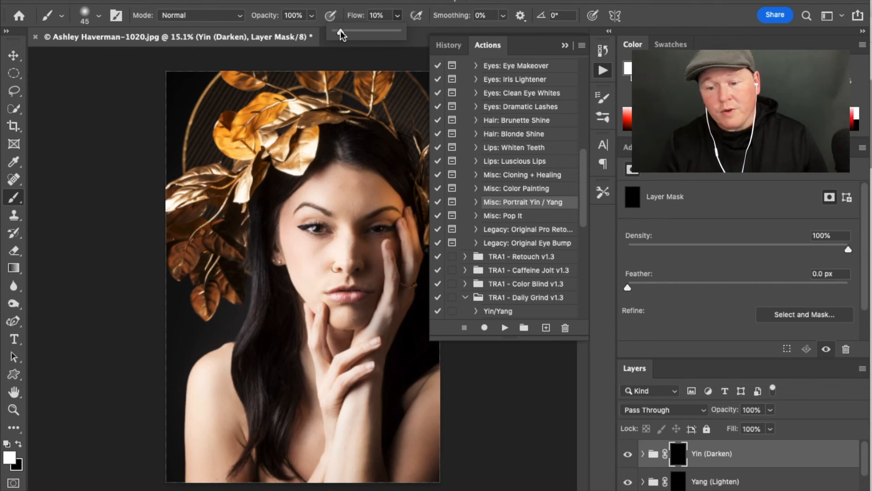
key("bracketright")
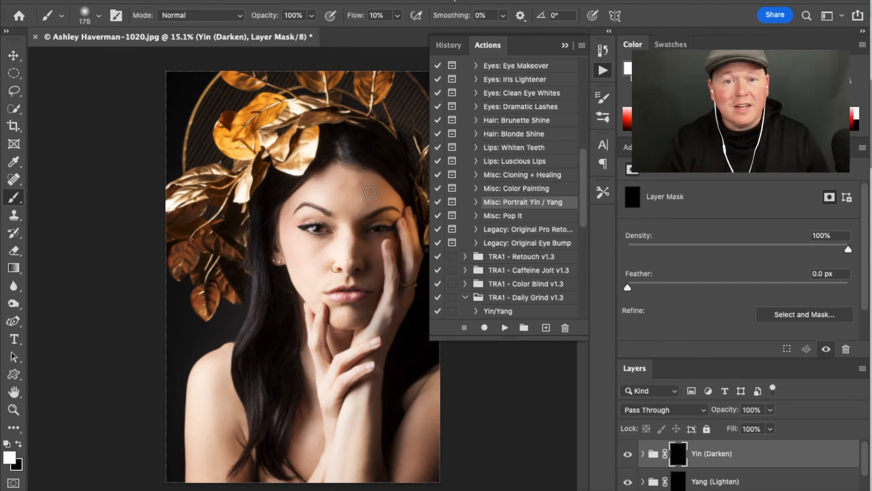
mouse_move(371, 191)
left_mouse_down()
mouse_move(394, 219)
mouse_move(366, 220)
mouse_move(363, 180)
mouse_move(359, 208)
mouse_move(347, 216)
mouse_move(334, 181)
left_mouse_up()
mouse_move(355, 230)
left_mouse_down()
mouse_move(373, 242)
mouse_move(361, 252)
mouse_move(366, 280)
mouse_move(378, 249)
mouse_move(413, 260)
mouse_move(389, 336)
mouse_move(398, 317)
mouse_move(388, 337)
mouse_move(364, 319)
mouse_move(376, 293)
mouse_move(343, 348)
mouse_move(376, 302)
mouse_move(391, 256)
mouse_move(406, 285)
mouse_move(418, 253)
mouse_move(382, 359)
left_mouse_up()
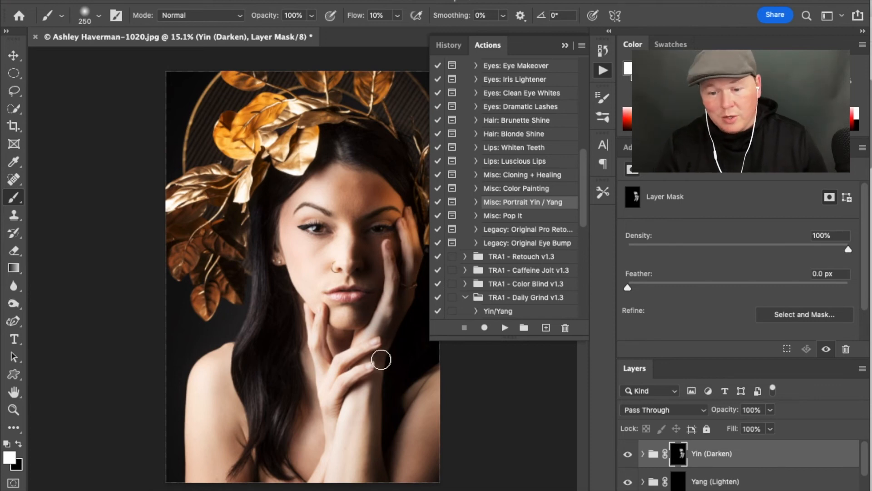
scroll(360, 348, "up", 5)
scroll(370, 311, "down", 10)
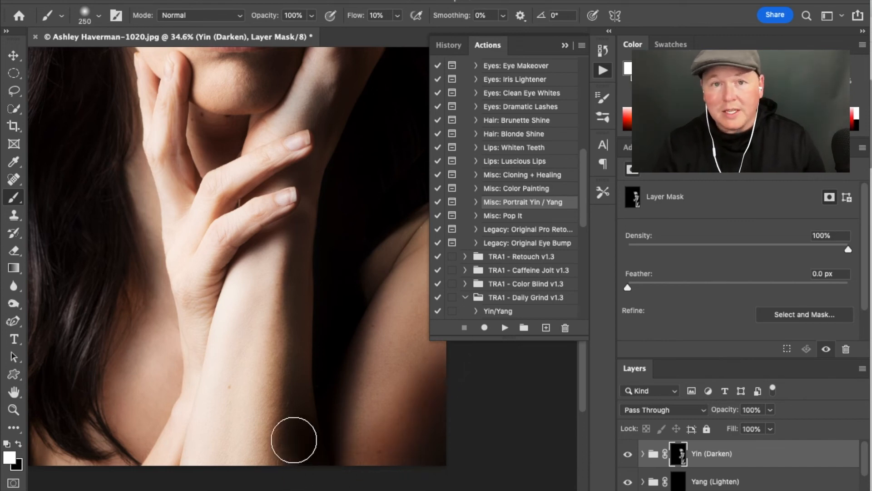
scroll(323, 327, "down", 2)
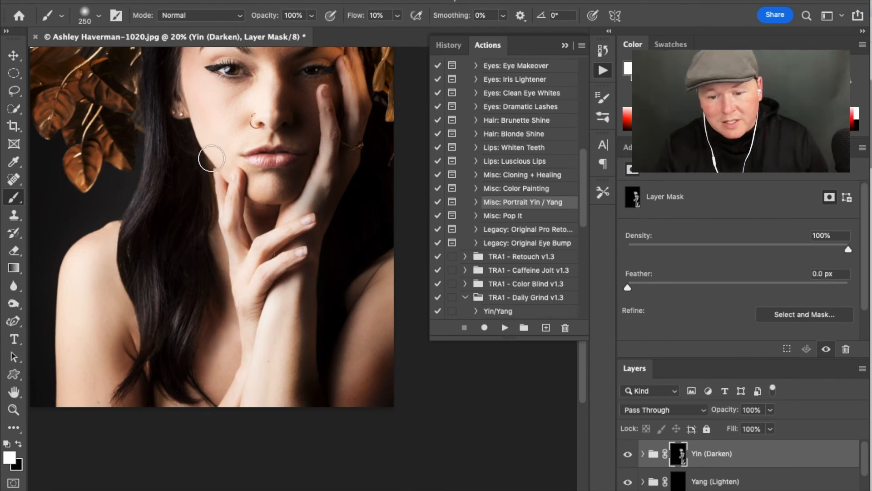
mouse_move(136, 400)
left_mouse_down()
mouse_move(131, 343)
mouse_move(116, 385)
mouse_move(141, 324)
mouse_move(130, 297)
left_mouse_up()
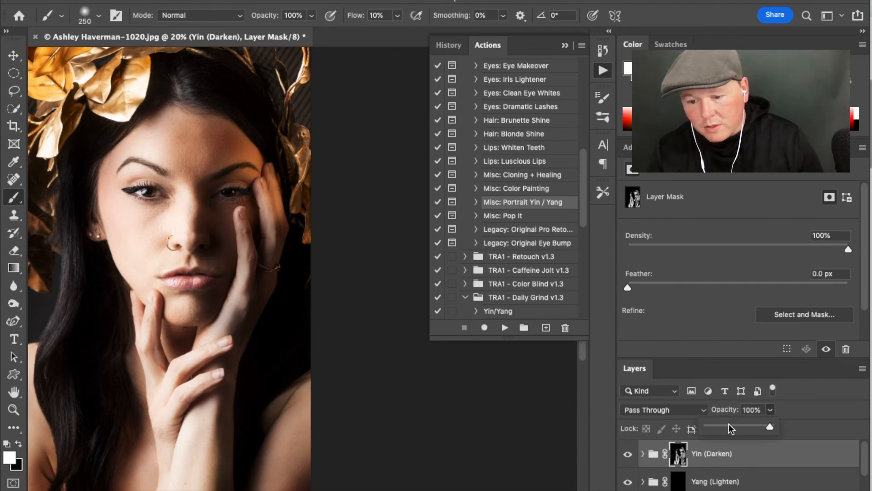
Set the Yin (Darken) group's opacity to 20% and compare the whole portrait with and without it
left_click(723, 427)
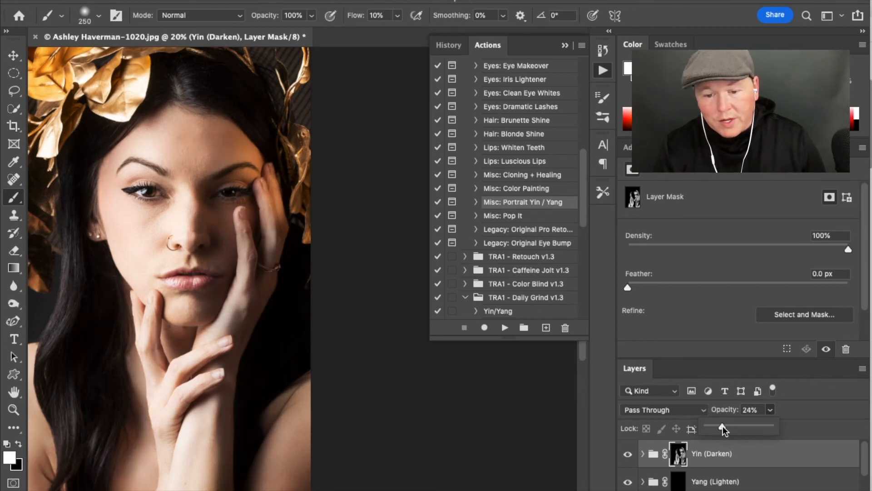
left_click_drag(722, 426, 721, 425)
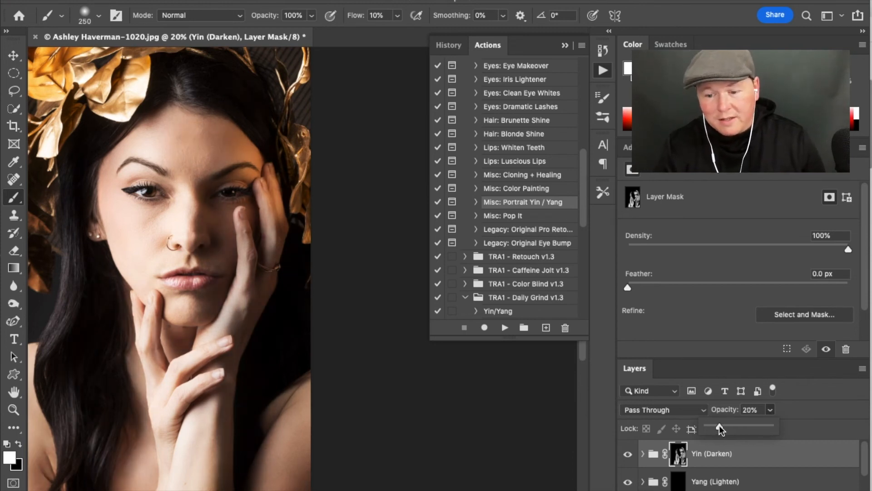
key("ctrl+0")
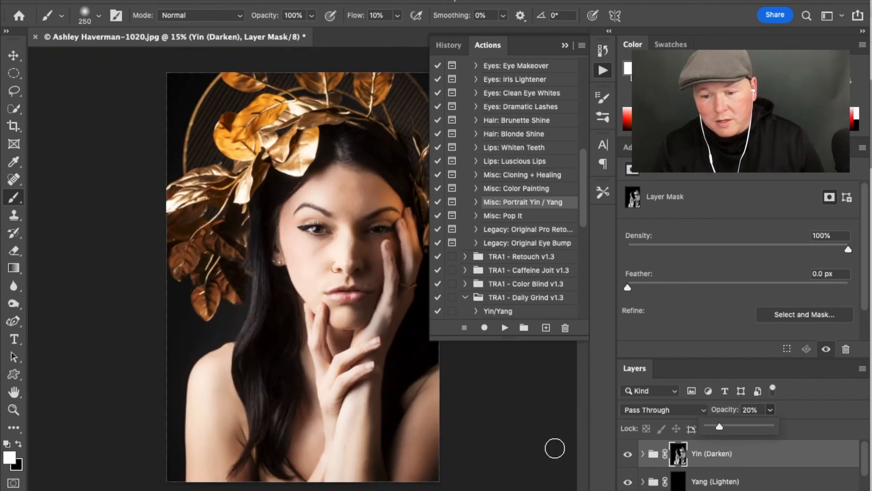
left_click(628, 453)
left_click(628, 454)
left_click(629, 454)
left_click(629, 454)
left_click(629, 454)
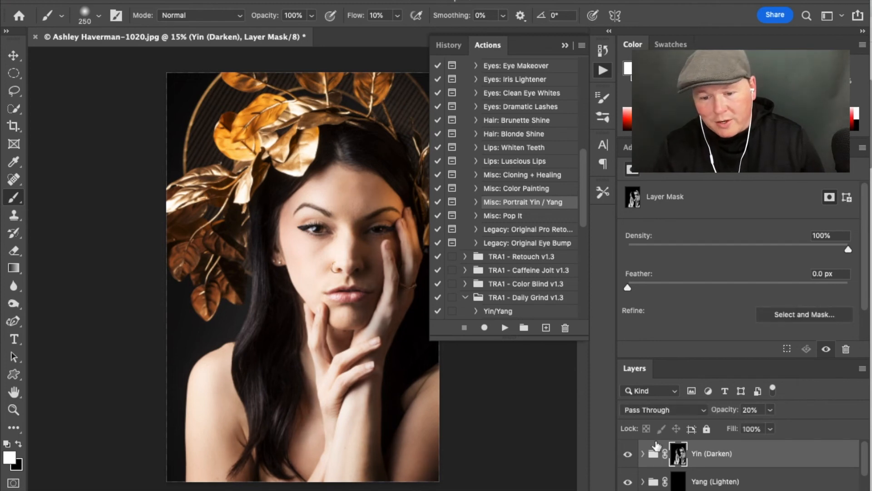
Paint white on the Yang (Lighten) mask at 10% flow with a small soft brush to lift the shadowed cheek beside the raised finger
left_click(679, 479)
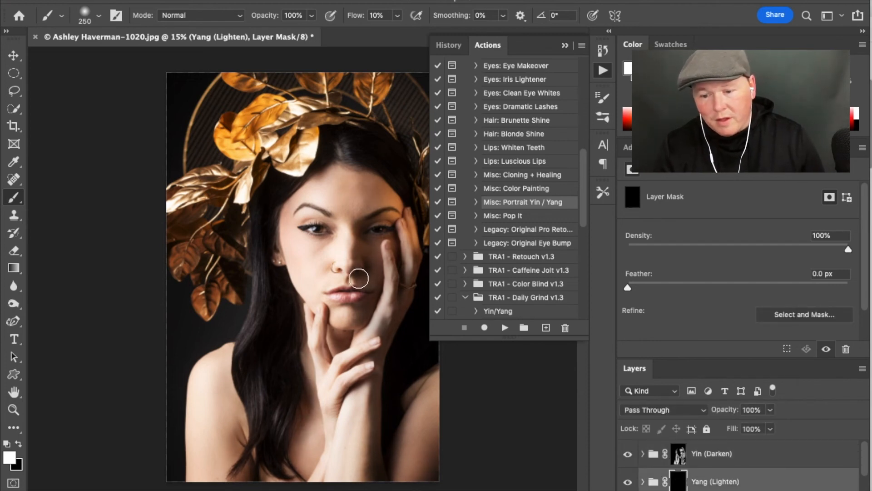
scroll(399, 228, "up", 3)
scroll(399, 227, "up", 1)
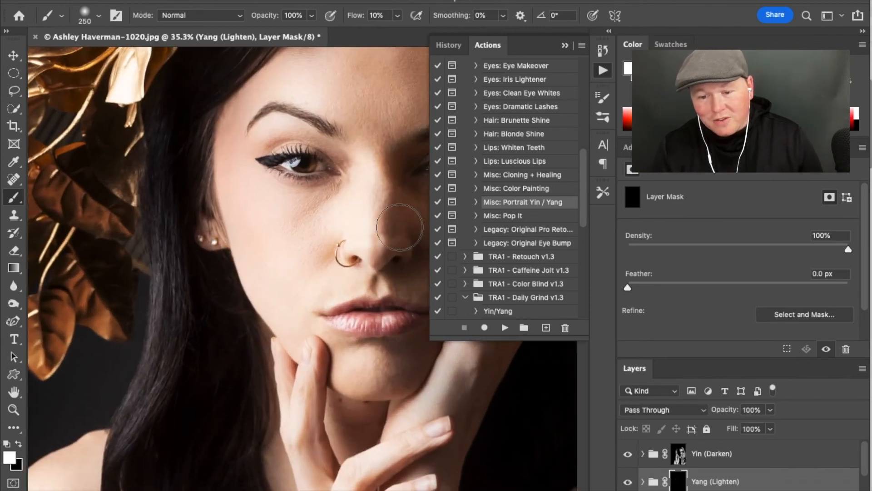
scroll(400, 227, "right", 5)
key("bracketleft")
key("bracketleft")
key("bracketleft")
key("bracketleft")
key("bracketleft")
key("bracketleft")
key("bracketleft")
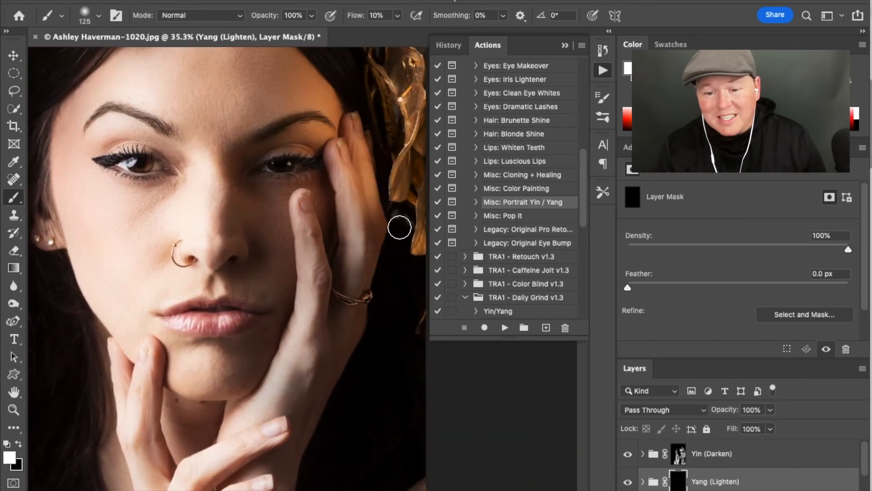
key("bracketright")
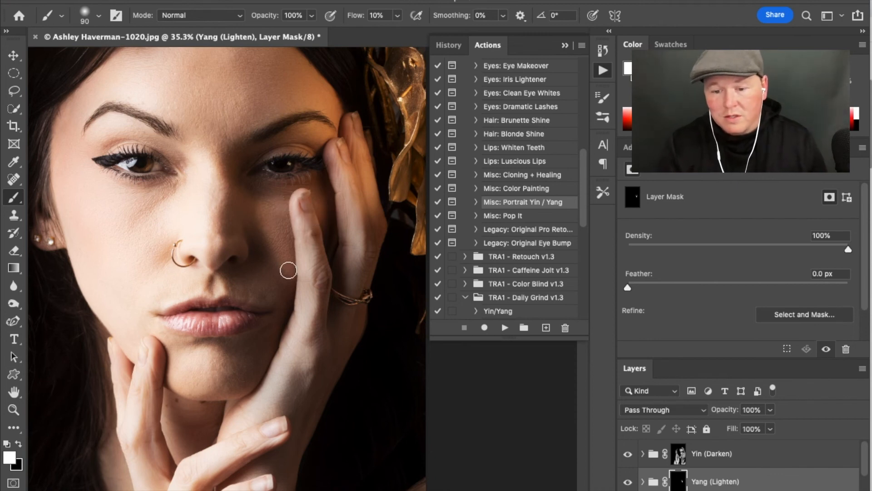
Set the Yang (Lighten) group's opacity to 15% and compare the cheek with and without it
left_click(770, 411)
left_click_drag(726, 426, 716, 424)
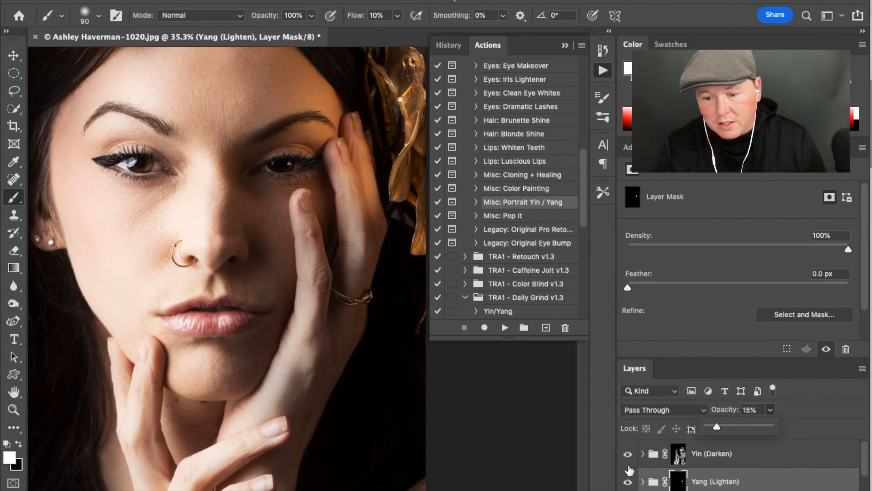
left_click(628, 483)
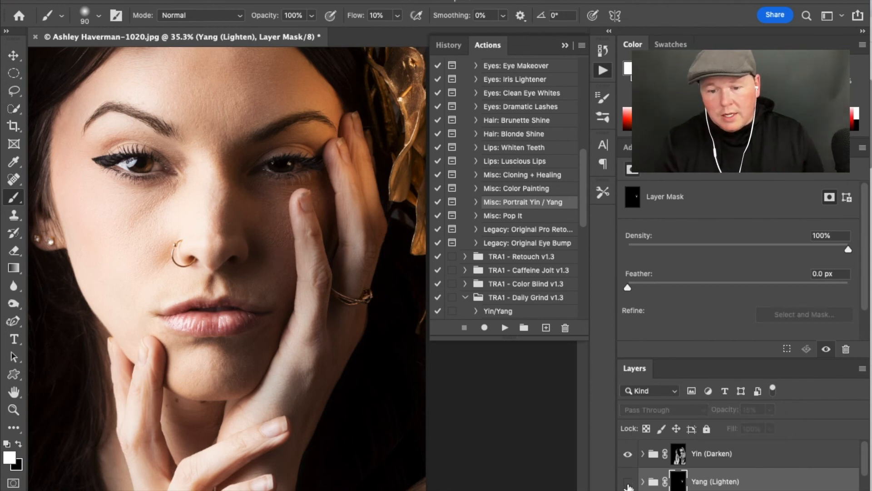
left_click(628, 482)
left_click(628, 483)
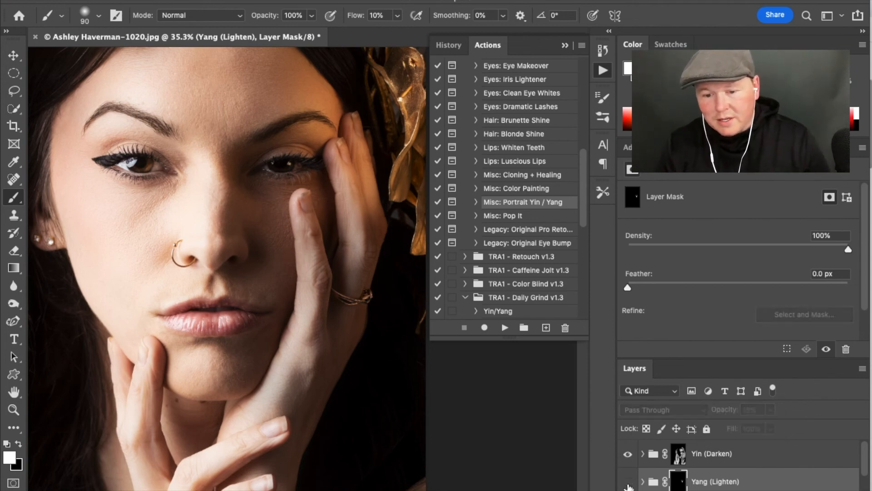
left_click(628, 482)
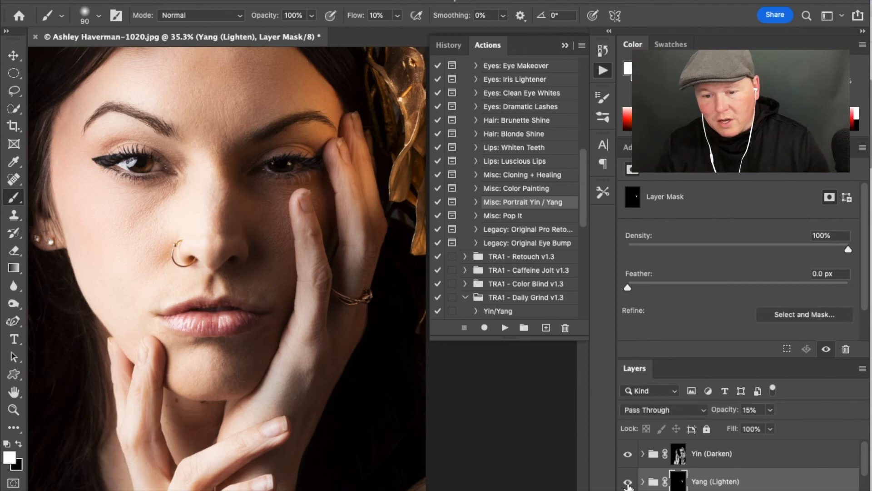
Fit the portrait to the view, collapse the Actions panel and check the Yang (Lighten) effect on the whole image
left_click(14, 409)
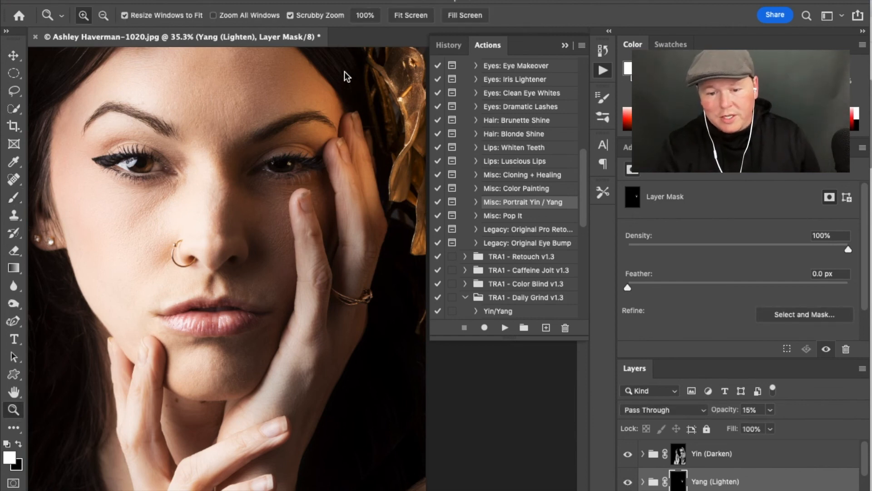
left_click(402, 15)
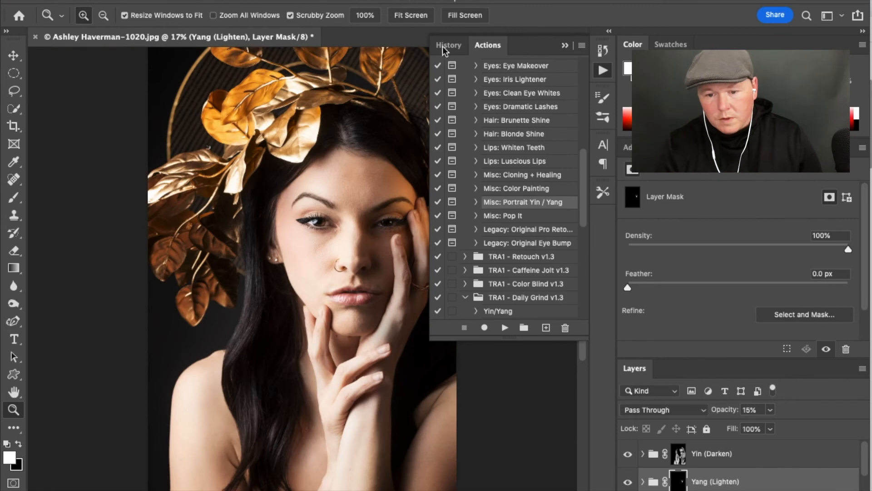
left_click(566, 45)
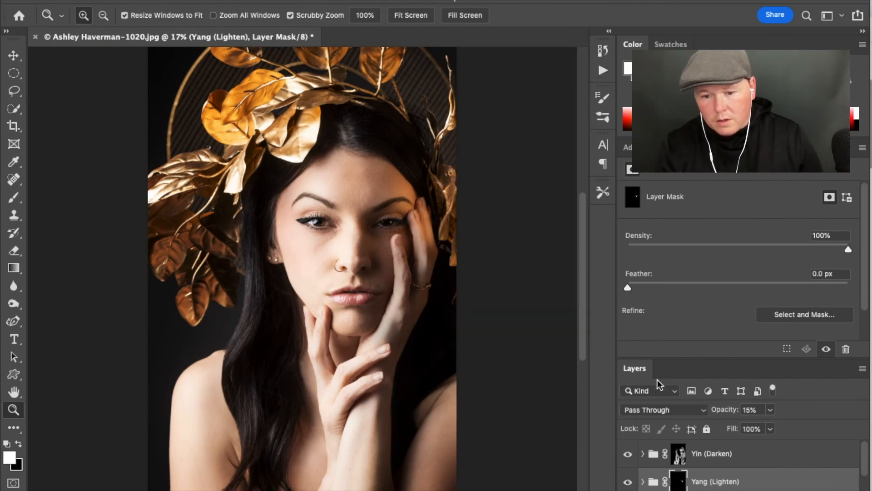
left_click(627, 483)
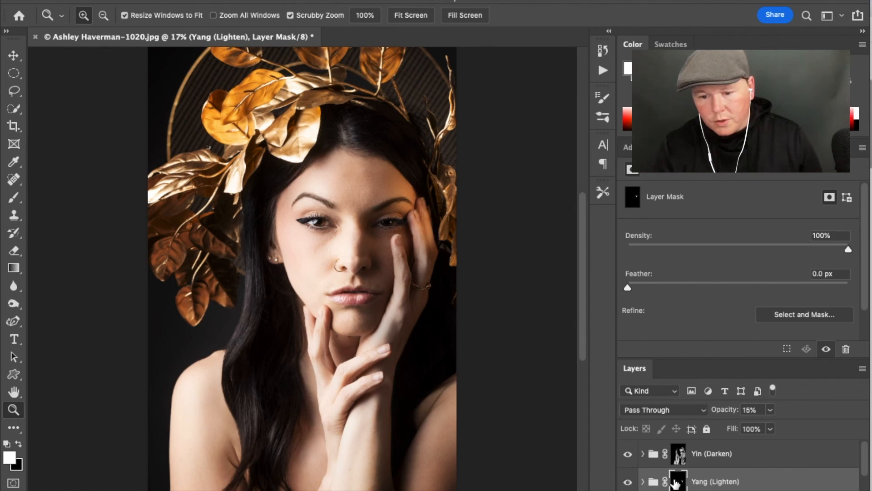
Refine the Yang (Lighten) mask with black at 10% flow around the shadowed cheek and raised fingertip, and check the effect
left_click(20, 444)
left_click_drag(405, 249, 406, 243)
key("b")
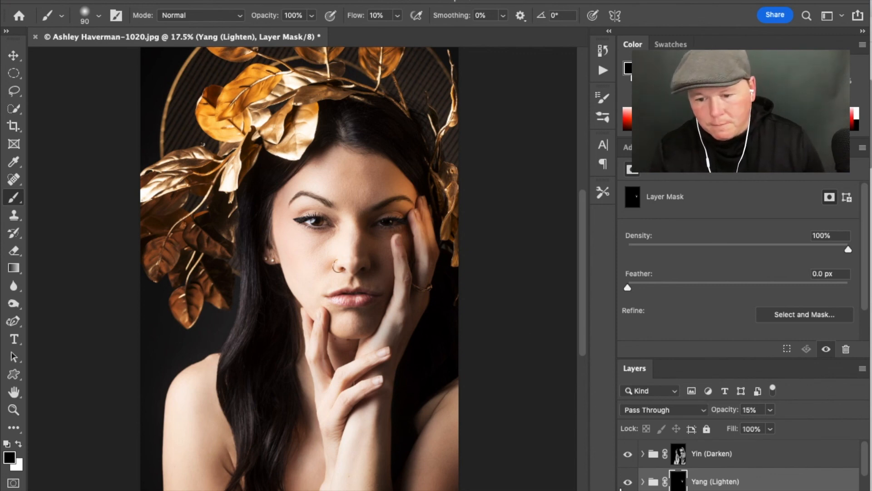
left_click(628, 483)
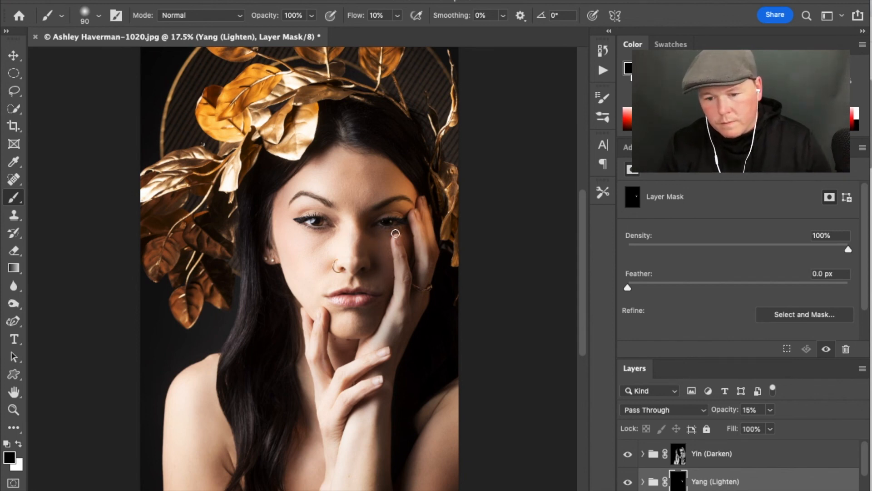
Raise the Yang (Lighten) group's opacity to 20% and compare the portrait with and without it
left_click(770, 410)
left_click(751, 409)
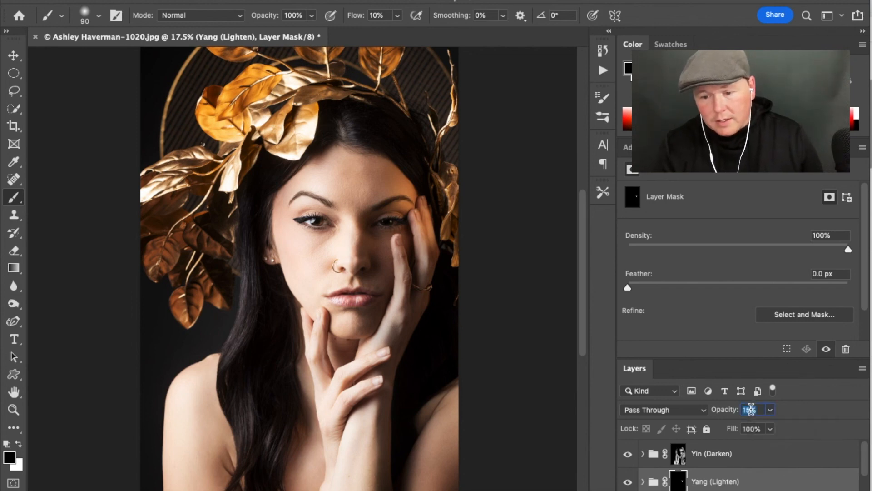
key("Up")
key("Up")
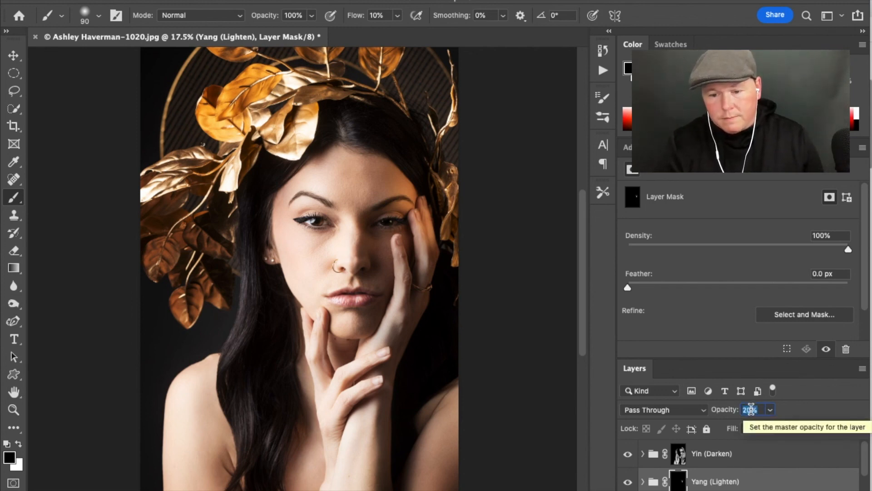
left_click(628, 482)
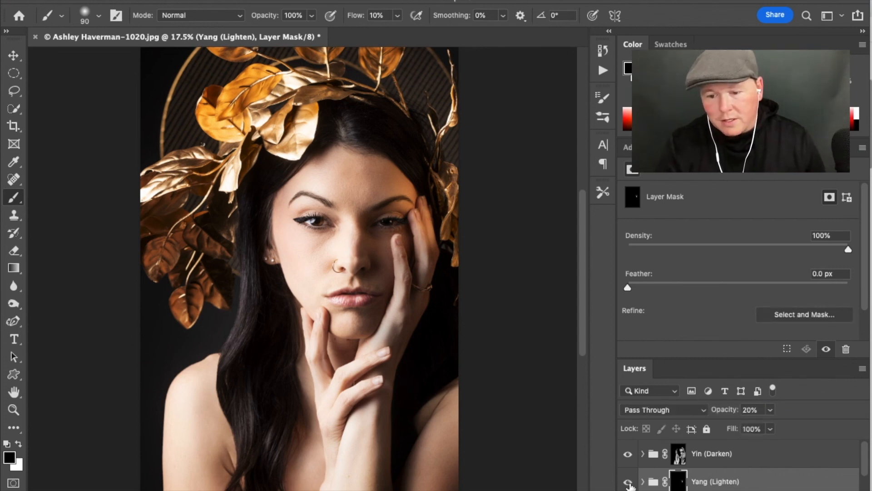
Group the Yin (Darken), Yang (Lighten) and Group 2 groups together and compare the portrait with and without the combined edits
left_click(732, 466)
scroll(746, 467, "down", 2)
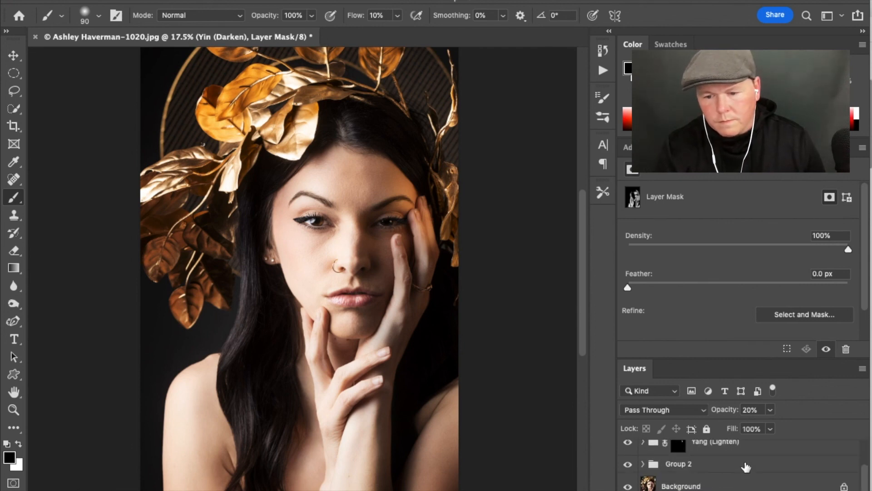
key("ctrl+g")
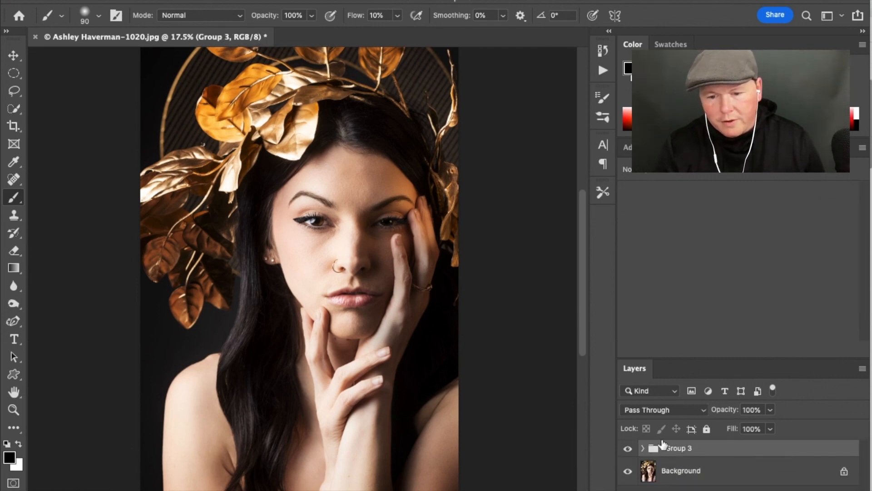
left_click(630, 449)
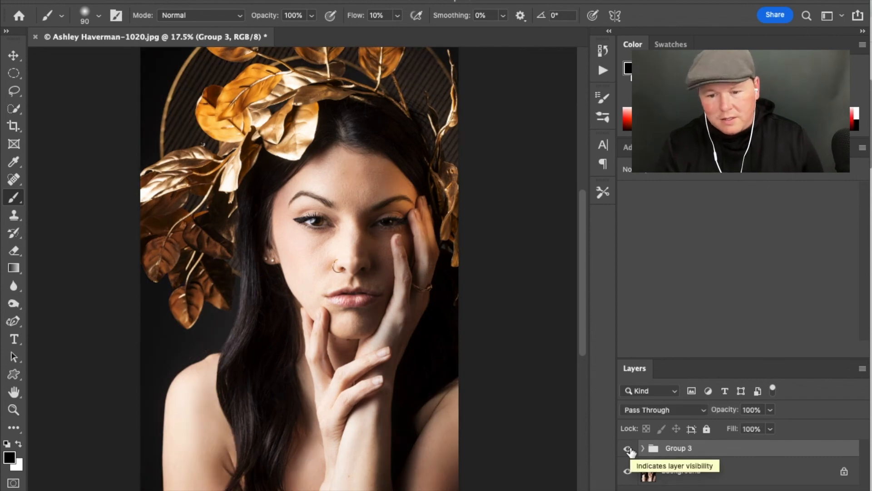
left_click(630, 449)
left_click(630, 450)
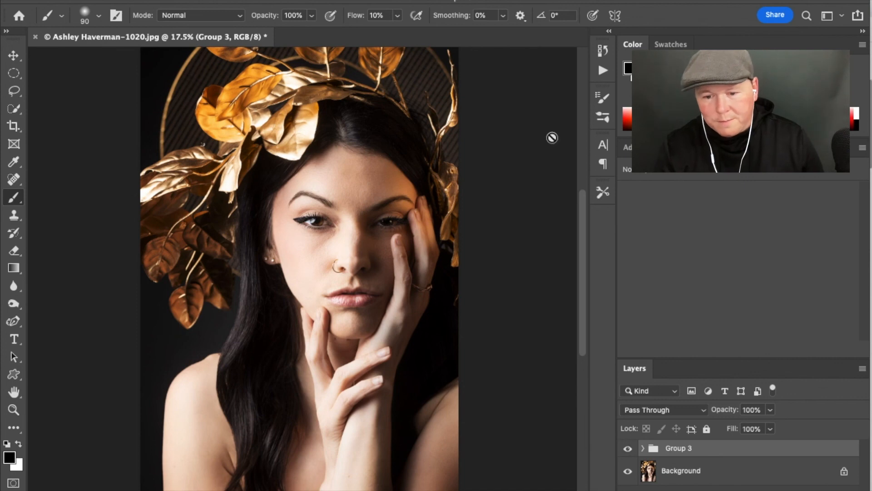
Run the Sharpening Like A Boss 2 action on the grouped edits
left_click(605, 70)
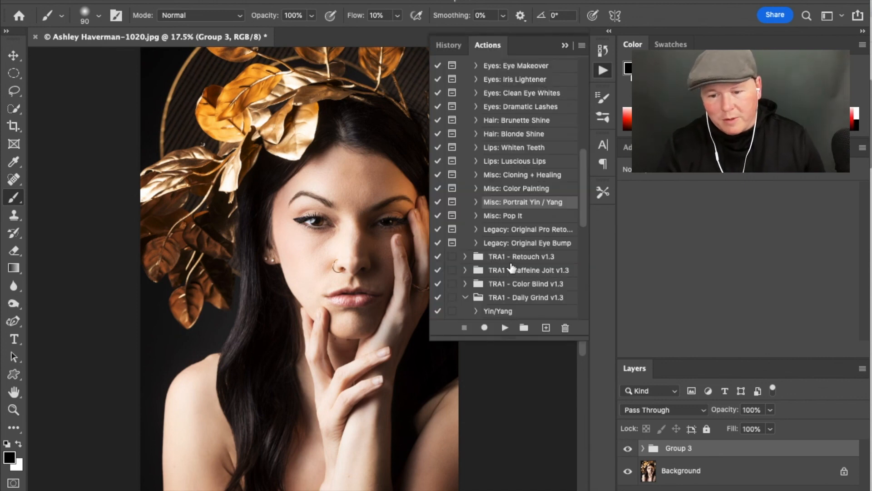
scroll(512, 268, "down", 5)
left_click(511, 288)
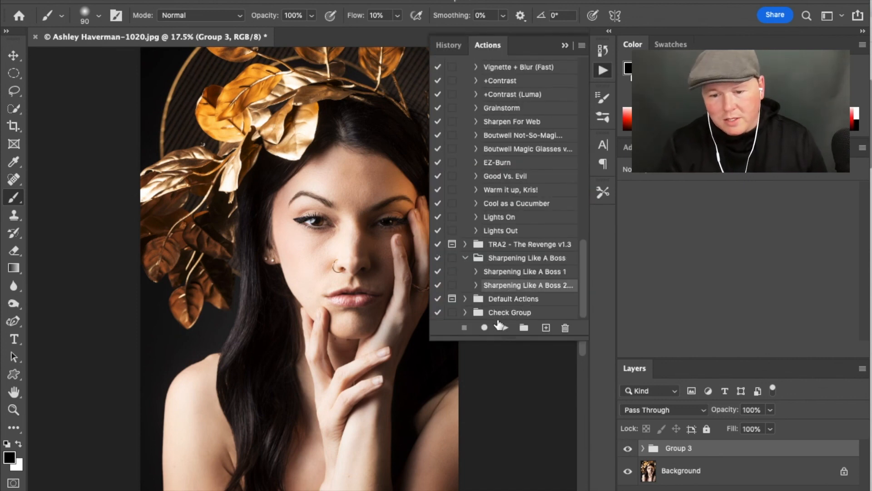
left_click(503, 327)
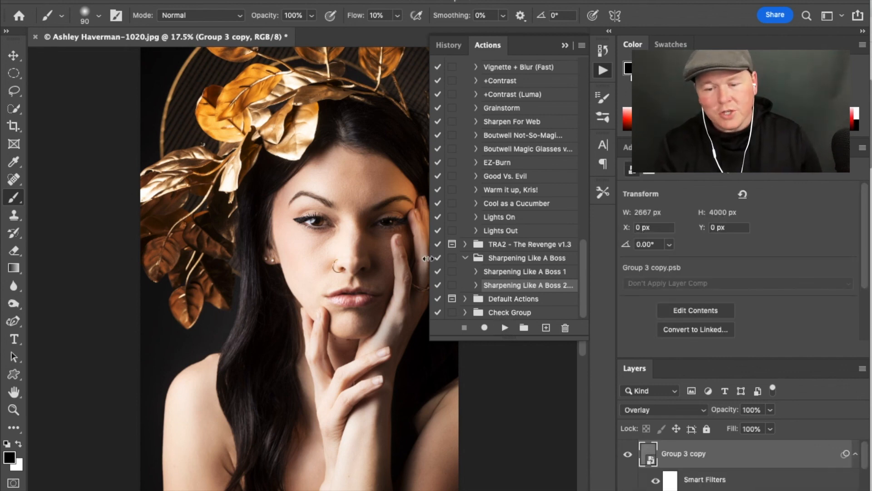
Inspect the eye and skin up close with the sharpening layer off and on, then view the whole portrait without the Actions panel
scroll(357, 250, "up", 2)
scroll(357, 250, "up", 3)
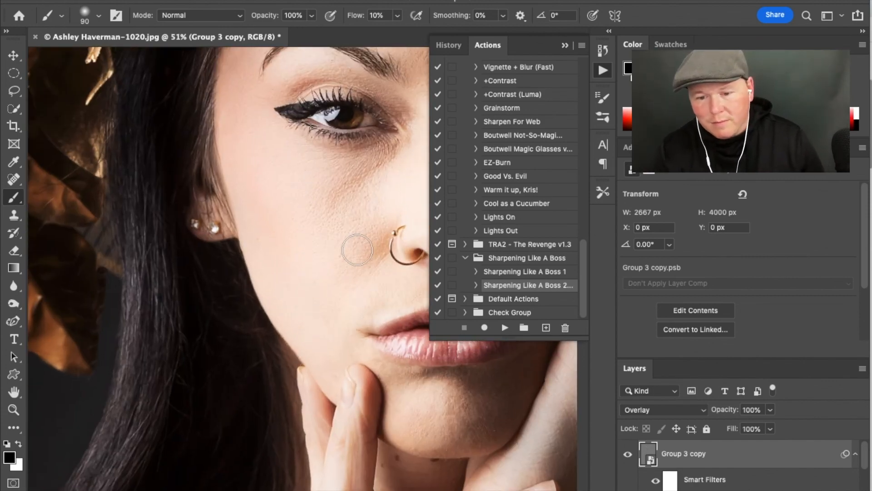
scroll(357, 250, "up", 3)
scroll(358, 250, "up", 5)
scroll(357, 250, "down", 1)
scroll(357, 250, "left", 1)
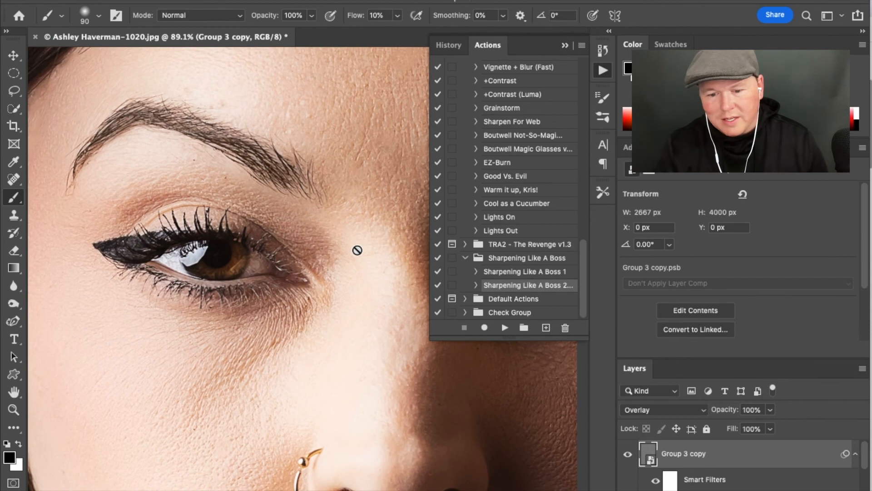
left_click(628, 456)
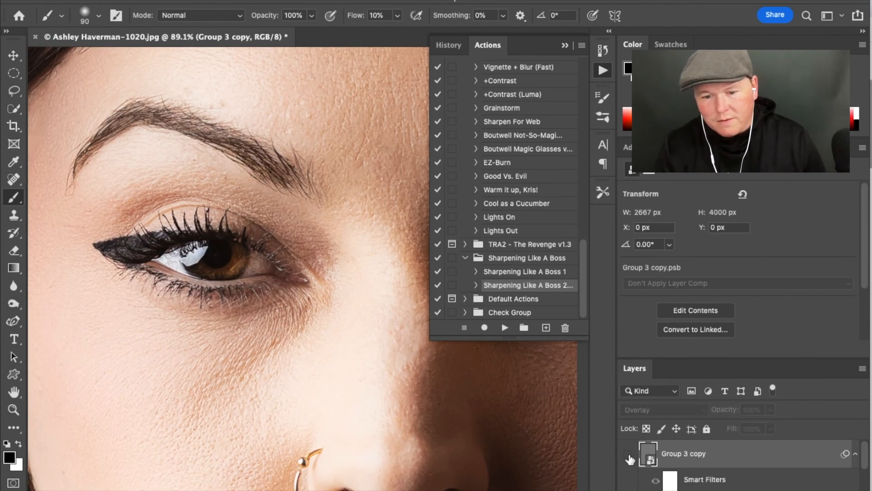
left_click(628, 455)
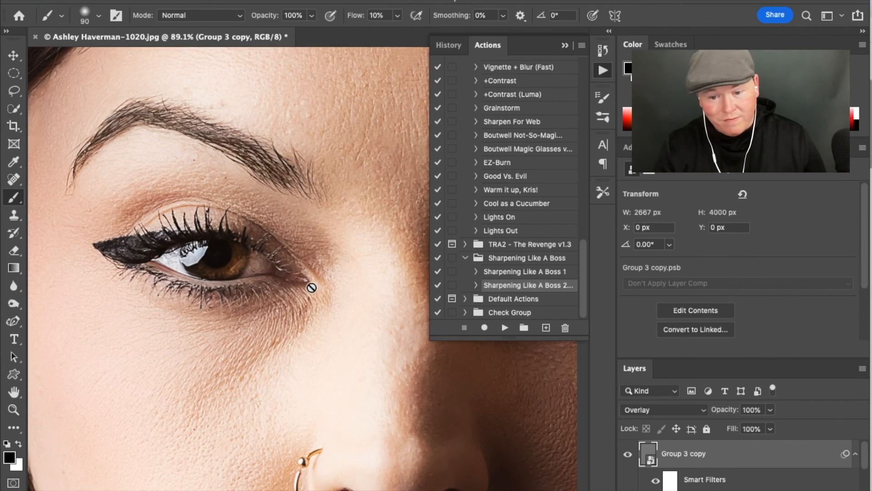
scroll(313, 288, "down", 5)
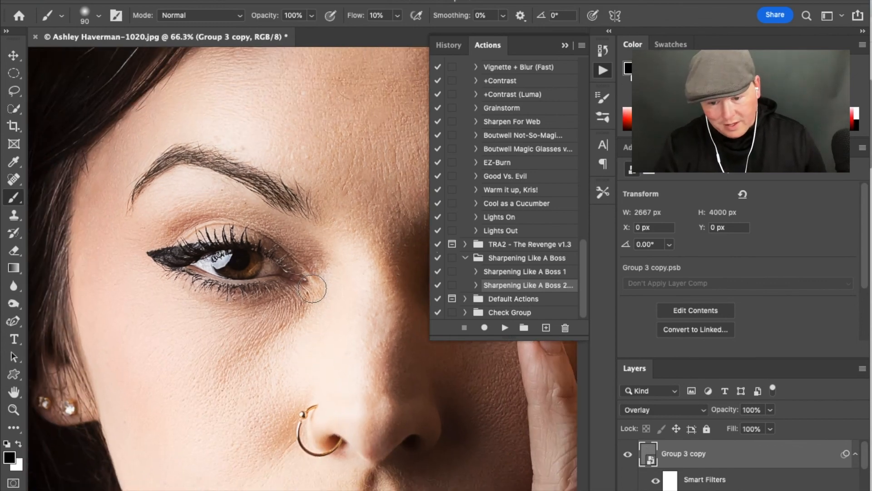
scroll(312, 288, "down", 5)
scroll(312, 288, "right", 4)
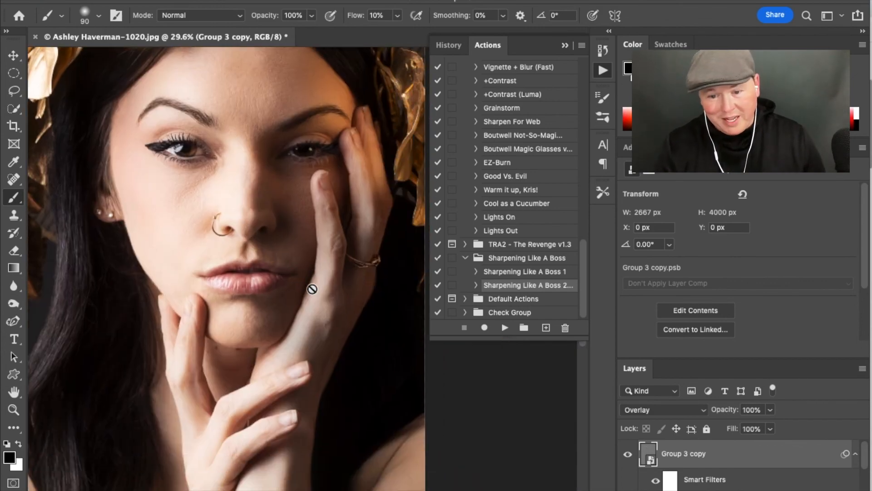
scroll(313, 288, "down", 4)
scroll(312, 288, "left", 4)
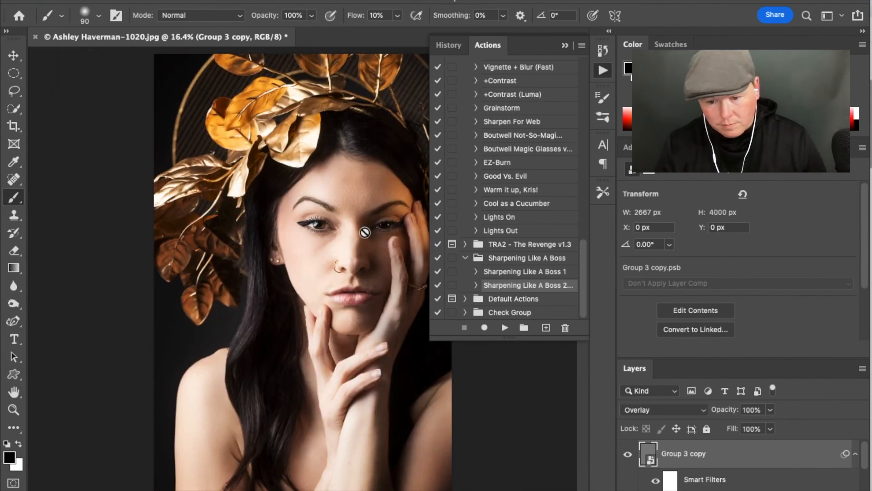
left_click(566, 43)
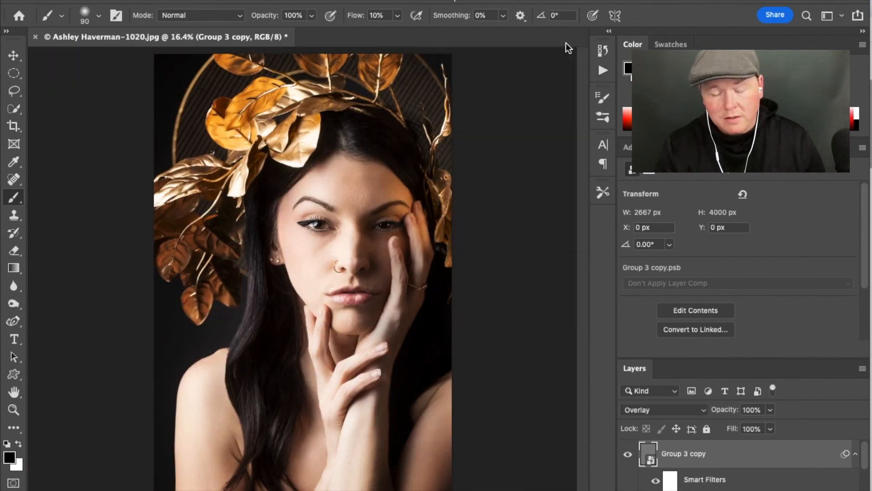
Group the Group 3 copy sharpening layer with Group 3 and compare the full retouch against the original portrait
scroll(769, 477, "down", 3)
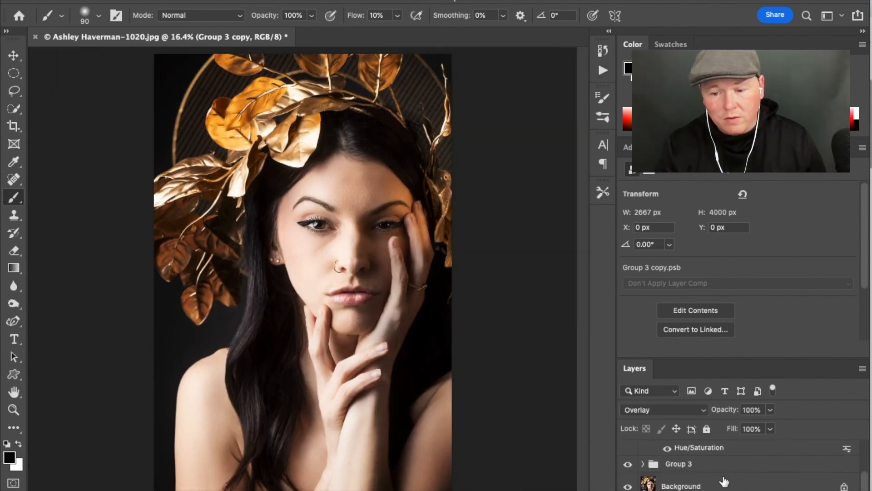
left_click(721, 468, "shift")
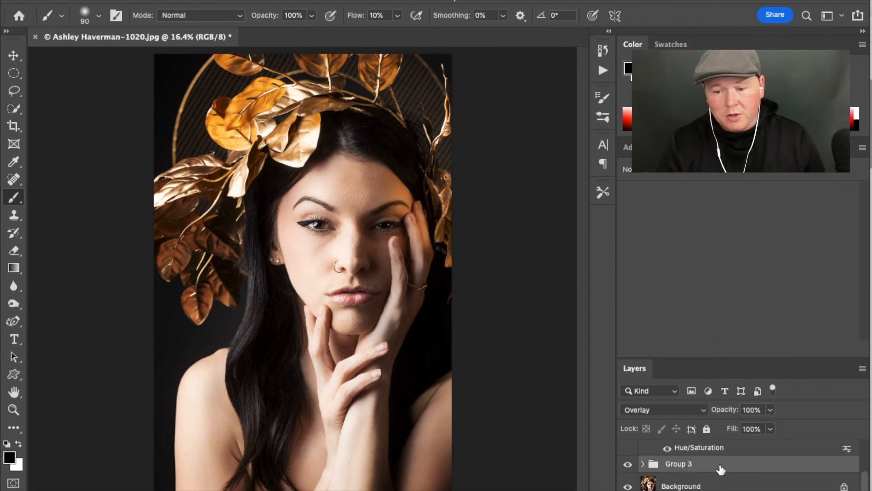
key("super+g")
left_click(628, 449)
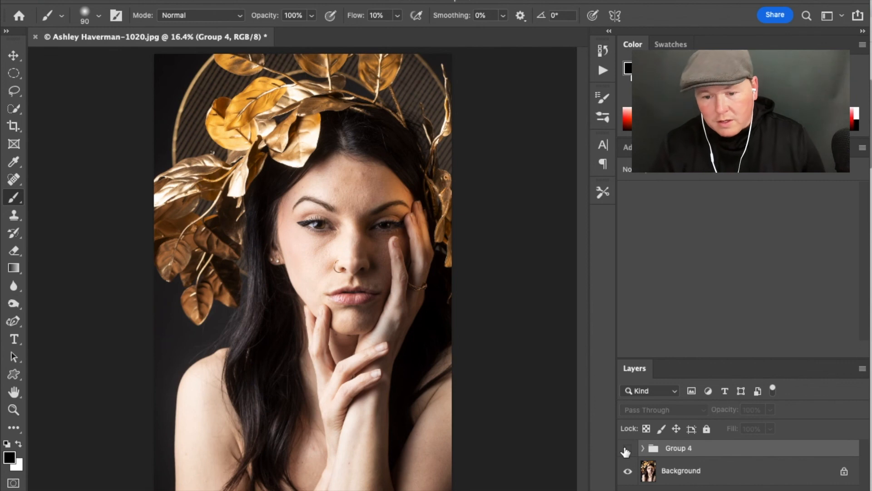
left_click(626, 449)
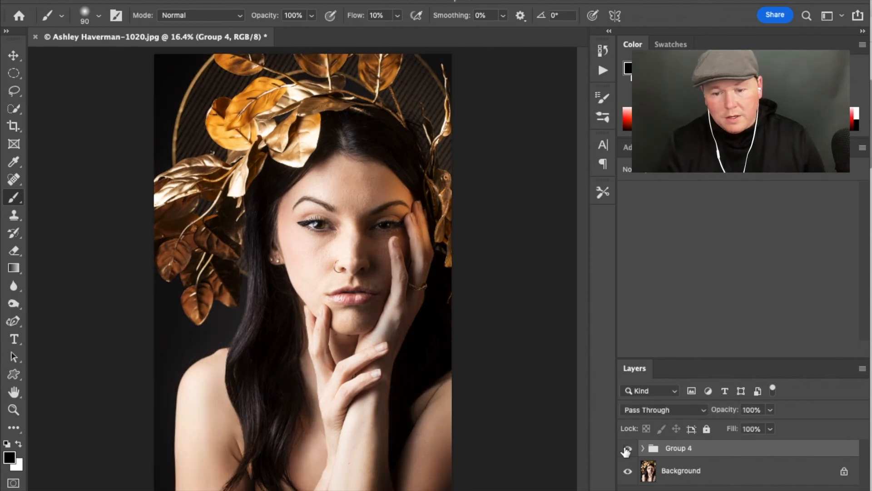
left_click(627, 450)
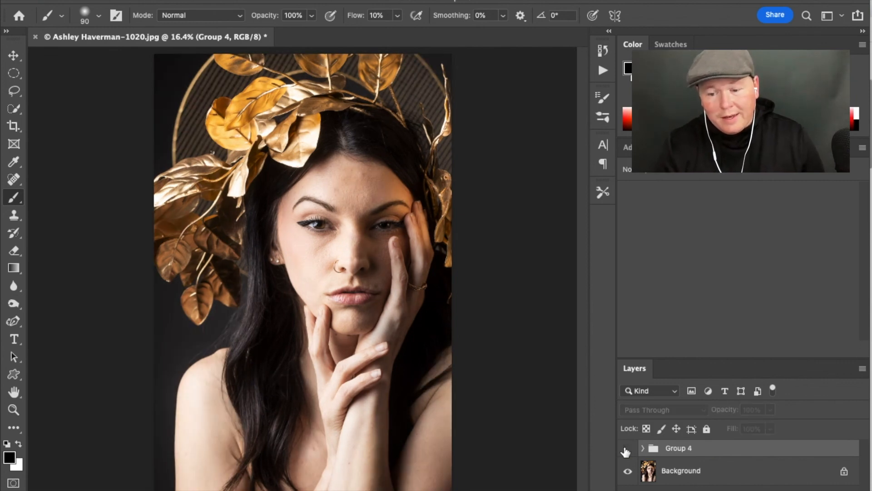
left_click(627, 450)
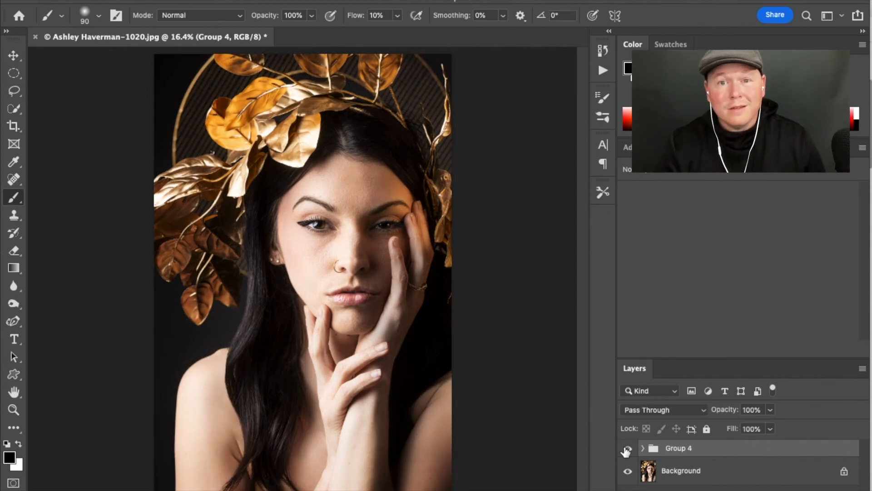
Merge Group 4 and the Background into a single Background layer
left_click(684, 472)
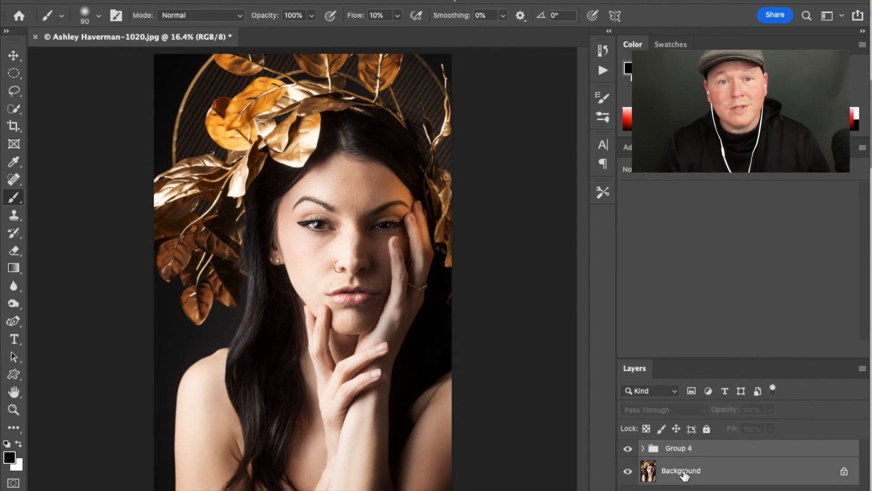
key("ctrl+shift+e")
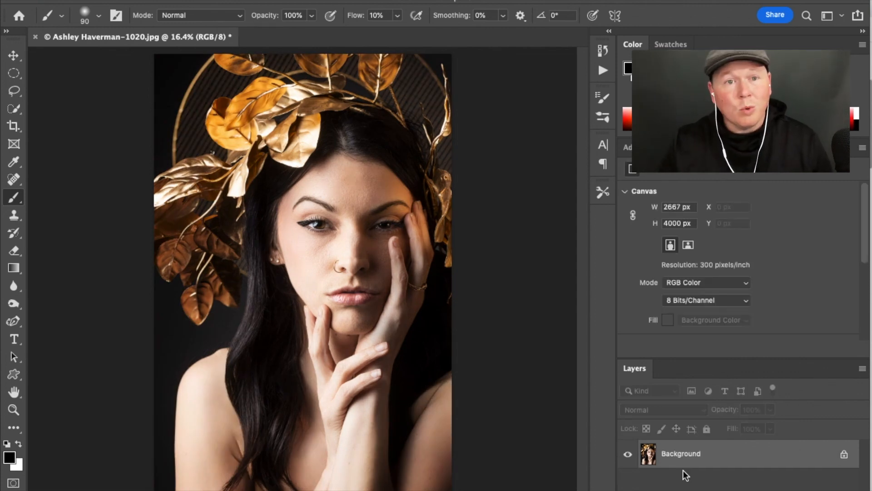